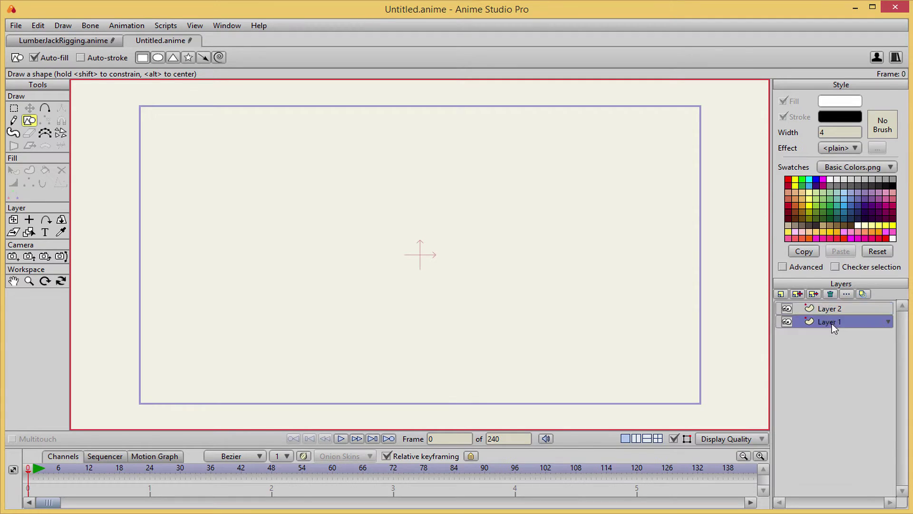
Rename Layer 1 as Head.
double_click(830, 323)
type("Head")
key("Return")
Draw a closed, stroked head outline point by point, with hair spikes along the top and back and a long pointed snout.
key("a")
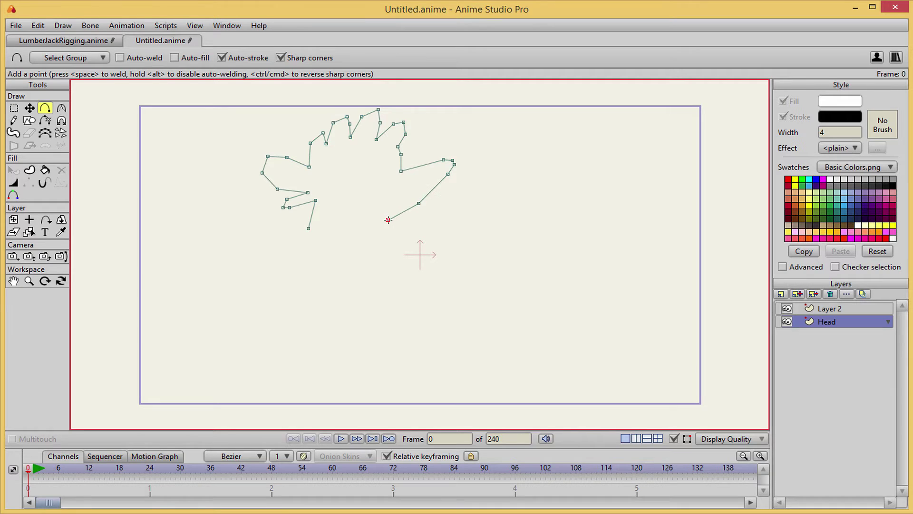
left_click_drag(334, 231, 308, 228)
key("q")
scroll(348, 193, "up", 5)
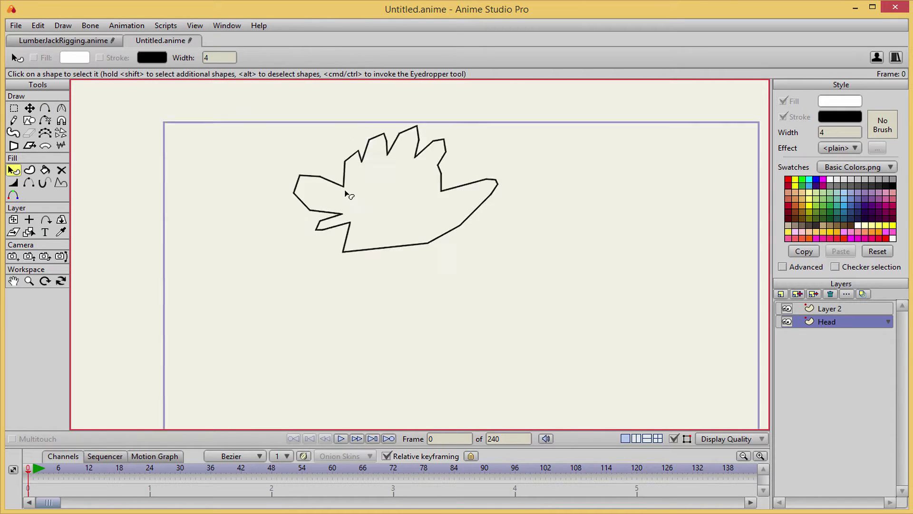
Curve the points of the large tuft at the back of the head into a rounded lobe.
key("t")
key("Return")
key("c")
left_click_drag(172, 214, 213, 215)
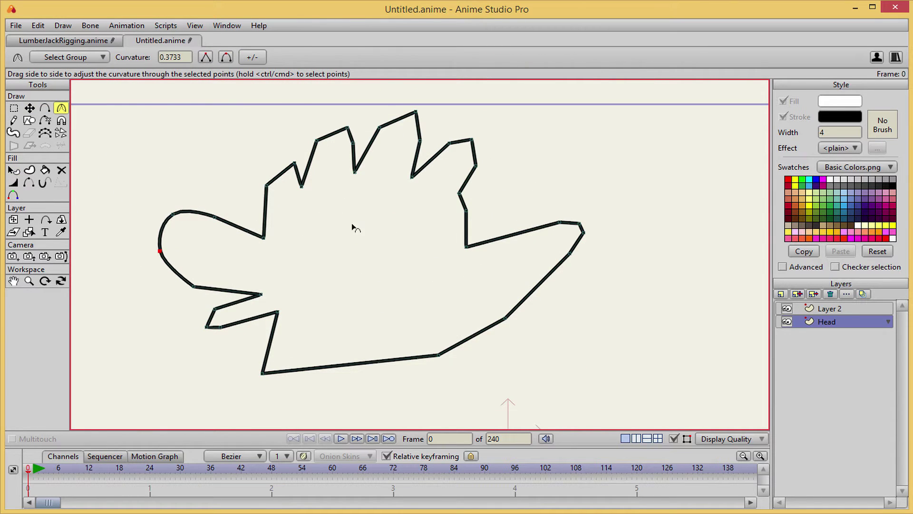
key("t")
Pull the tip points of the small tuft below the rounded lobe inward to shorten it.
key("c")
mouse_move(217, 315)
left_mouse_down()
mouse_move(207, 327)
mouse_move(226, 358)
left_mouse_up()
key("t")
key("ctrl+z")
key("g")
mouse_move(240, 303)
left_mouse_down()
mouse_move(236, 331)
mouse_move(243, 313)
left_mouse_up()
key("t")
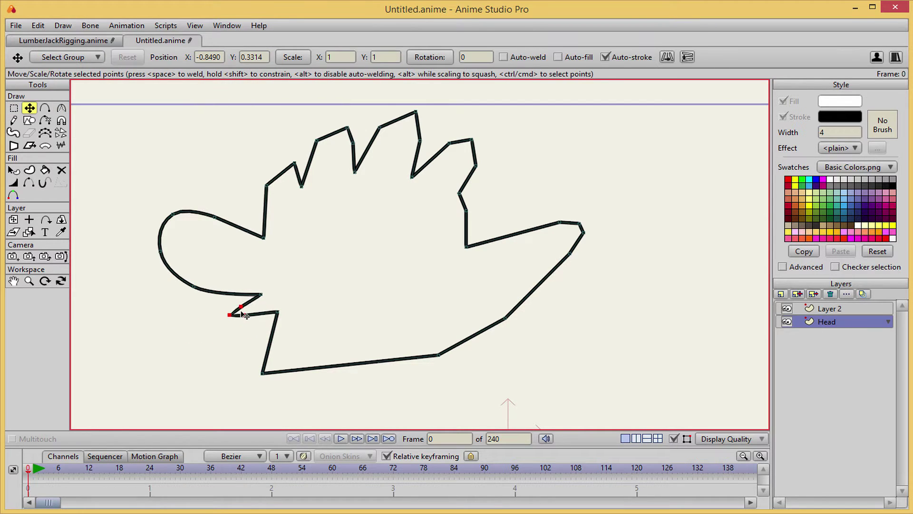
Add curvature to the tip of the small lower tuft.
key("c")
key("t")
scroll(235, 328, "up", 8)
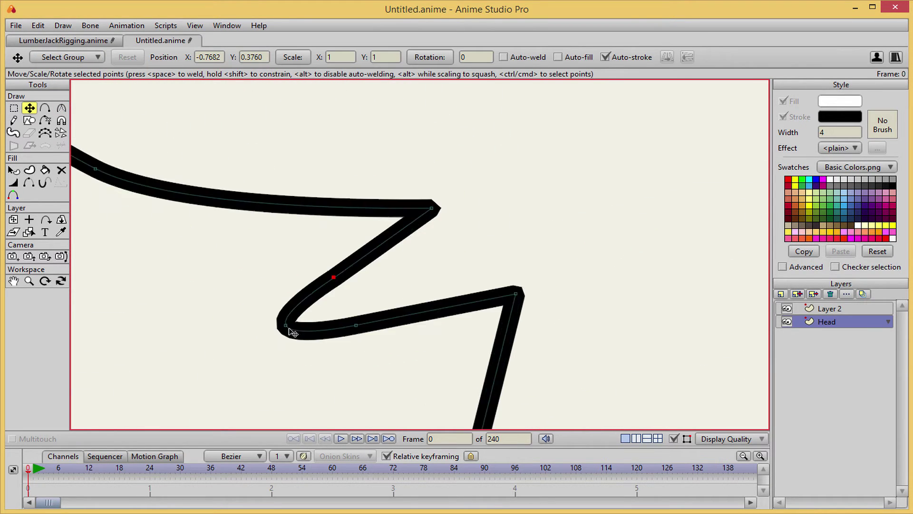
scroll(375, 299, "down", 8)
mouse_move(338, 277)
left_mouse_down()
mouse_move(210, 303)
mouse_move(347, 268)
left_mouse_up()
scroll(348, 289, "up", 2)
Reposition the upper and lower points of the rounded back lobe to tighten its shape.
key("g")
key("t")
mouse_move(272, 265)
left_mouse_down()
mouse_move(318, 275)
mouse_move(352, 267)
mouse_move(291, 263)
left_mouse_up()
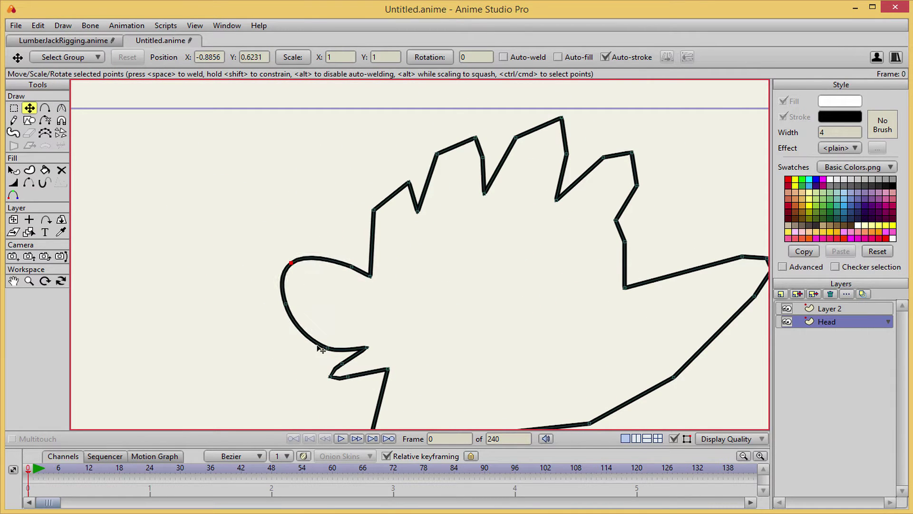
left_click_drag(327, 348, 336, 343)
left_click(367, 347)
Refine the curvature at the tip of the small lower tuft.
key("c")
scroll(475, 259, "up", 5)
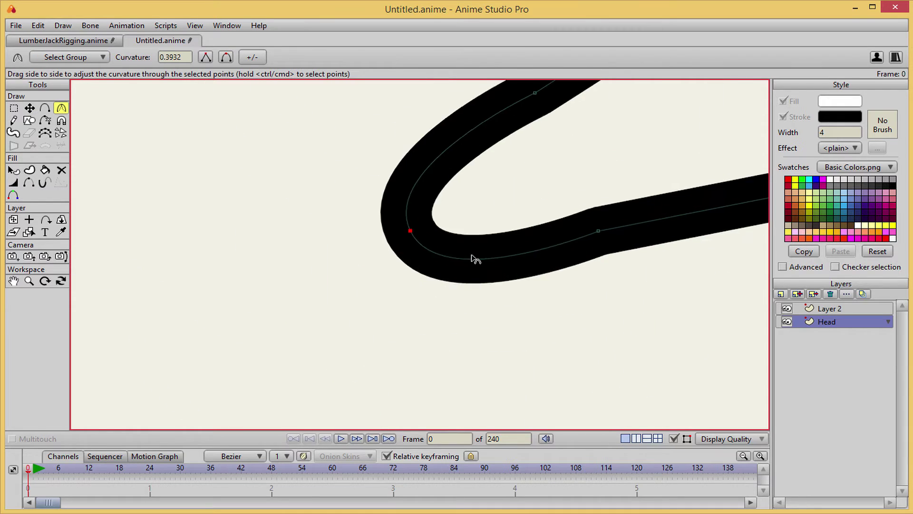
key("t")
scroll(367, 298, "down", 6)
scroll(455, 182, "up", 6)
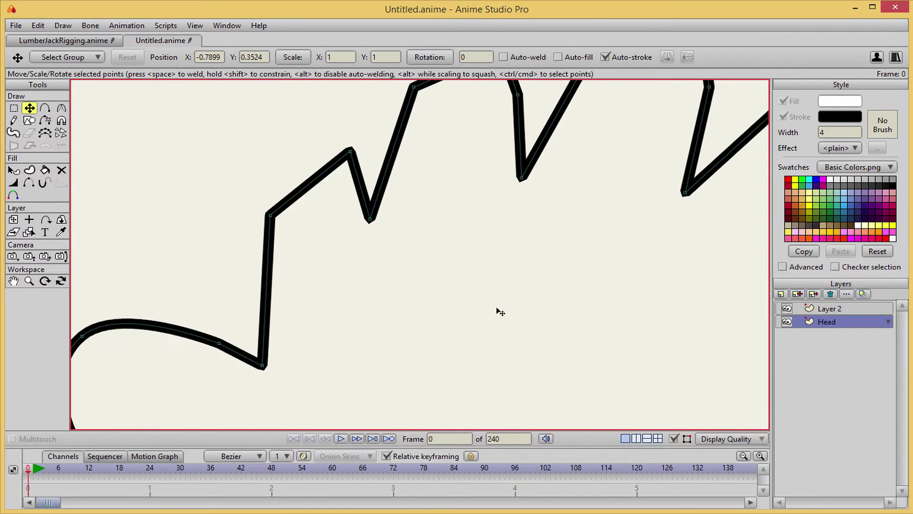
Add a point to the side of the first hair spike above the back lobe and reposition its surrounding points.
scroll(498, 310, "down", 2)
key("a")
left_click(303, 282)
key("t")
left_click_drag(304, 282, 291, 279)
left_click_drag(306, 224, 297, 224)
left_click_drag(366, 177, 352, 248)
mouse_move(296, 224)
left_mouse_down()
mouse_move(328, 224)
mouse_move(314, 225)
left_mouse_up()
Curve the side and tip of the first hair spike.
key("c")
left_click_drag(291, 278, 401, 242)
left_click_drag(314, 225, 389, 250)
scroll(373, 300, "down", 5)
scroll(375, 303, "up", 2)
key("t")
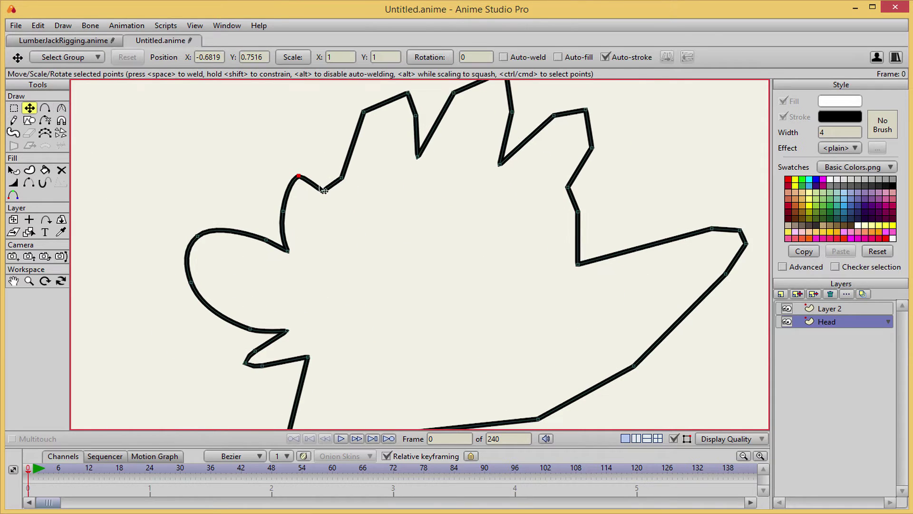
Delete the extra point beside the first hair spike and curve the rising side of the second spike.
key("Delete")
left_click_drag(364, 112, 336, 150)
key("c")
left_click_drag(336, 150, 315, 88)
Reposition the tip and far base of the second hair spike and round its tip.
key("t")
left_click_drag(408, 93, 381, 146)
left_click_drag(417, 157, 391, 163)
key("c")
left_click_drag(364, 121, 527, 109)
left_click_drag(365, 120, 273, 126)
key("t")
key("c")
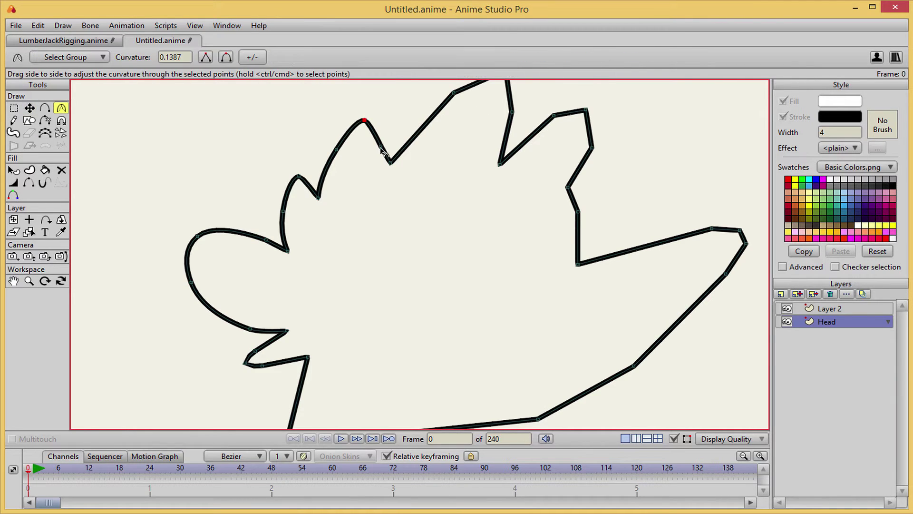
key("t")
left_click(390, 163)
Move the third hair spike's side, tip and far-side points back toward the second spike and curve its rising side.
scroll(446, 169, "down", 5)
scroll(422, 171, "up", 4)
left_click_drag(416, 136, 381, 155)
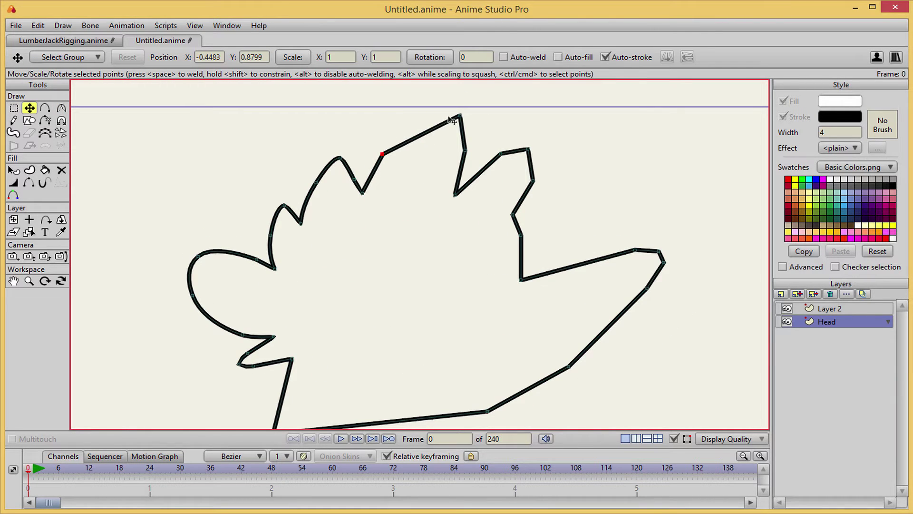
left_click_drag(459, 116, 406, 134)
left_click_drag(466, 149, 491, 134)
key("c")
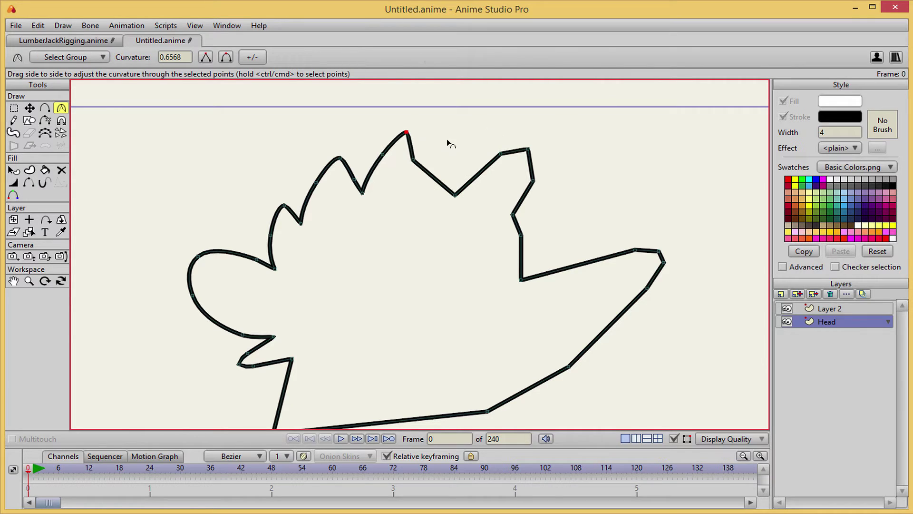
Curve the third hair spike and pull its far base point in beneath the tip.
key("t")
key("c")
left_click_drag(457, 197, 428, 172)
scroll(430, 187, "down", 1)
Reposition the points of the rounded back lobe to make it slimmer.
key("t")
left_click_drag(255, 316, 262, 310)
left_click_drag(208, 278, 221, 280)
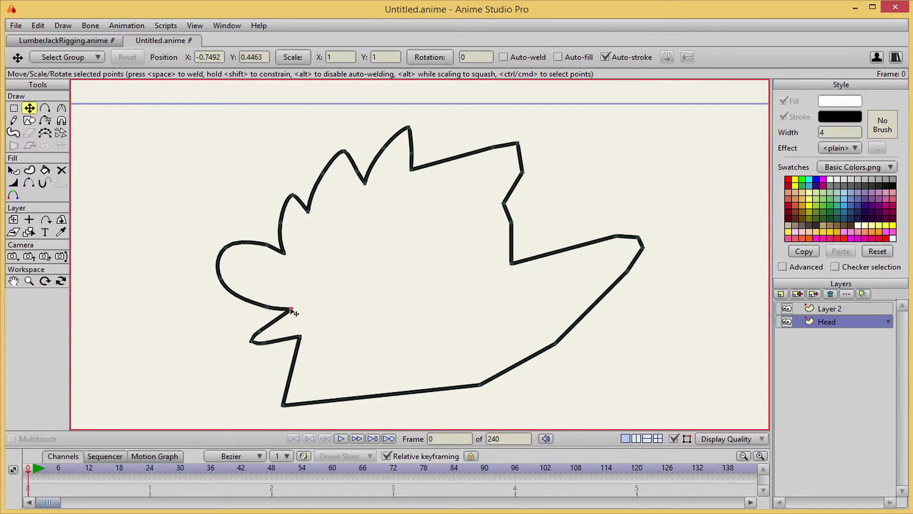
left_click_drag(267, 246, 266, 250)
left_click_drag(285, 253, 283, 261)
left_click_drag(225, 248, 224, 250)
scroll(294, 279, "down", 1)
scroll(296, 279, "up", 3)
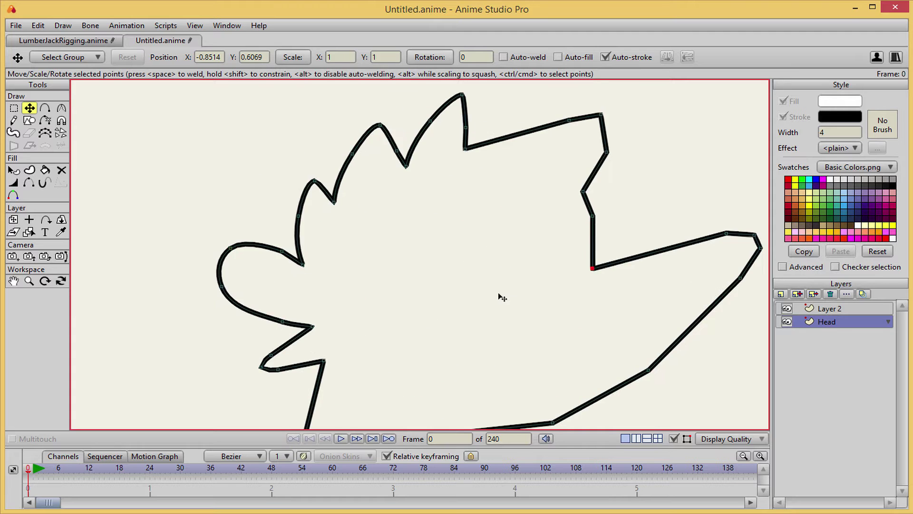
Rename Layer 2 as Color Pallette.
scroll(503, 296, "down", 4)
key("q")
left_click(522, 243)
scroll(522, 243, "down", 2)
left_click_drag(461, 203, 398, 204)
key("s")
double_click(857, 314)
type("C")
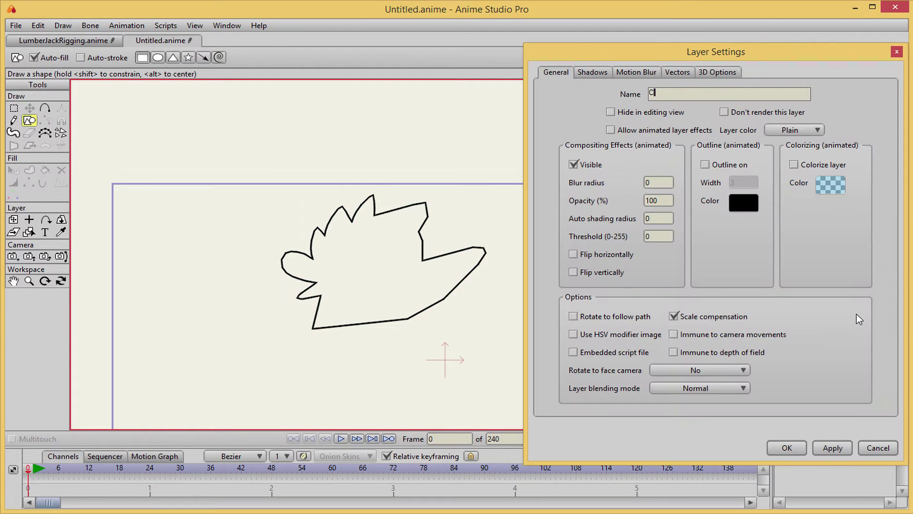
type("olor Pallette")
key("Return")
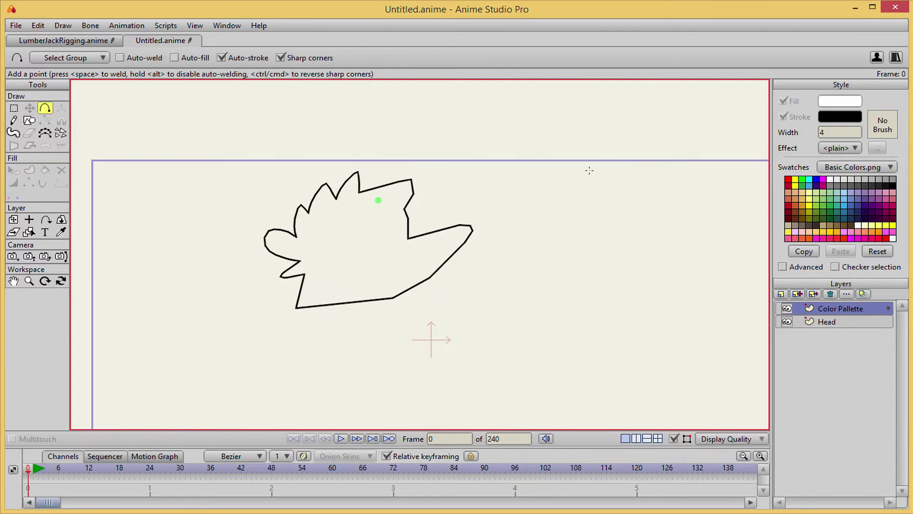
Set the fill to the copied brown and draw a small circular swatch beside the head on the Color Pallette layer.
left_click(160, 59)
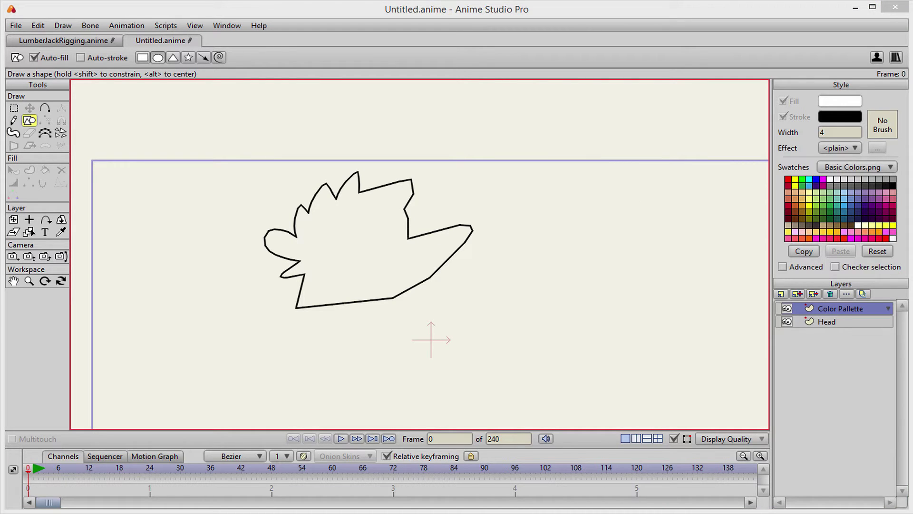
left_click(840, 101)
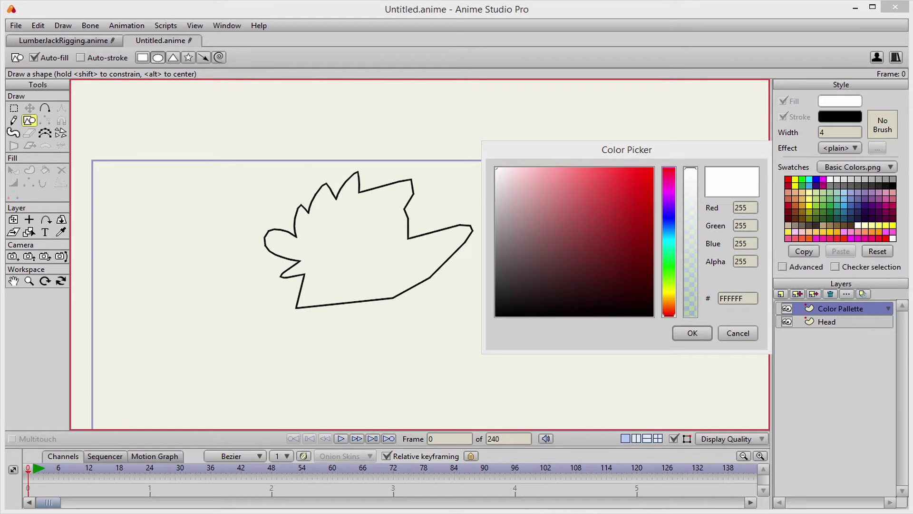
key("ctrl+v")
left_click(692, 333)
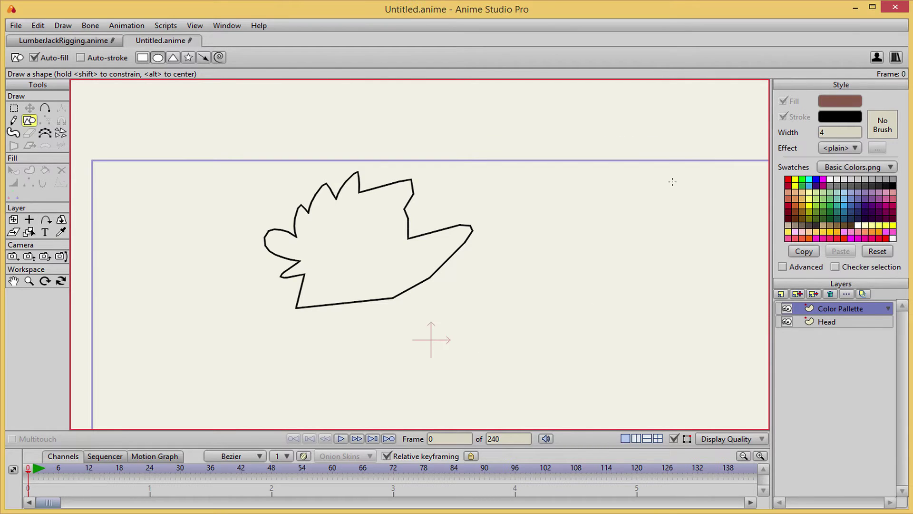
left_click_drag(670, 179, 695, 201)
scroll(695, 201, "down", 2)
key("q")
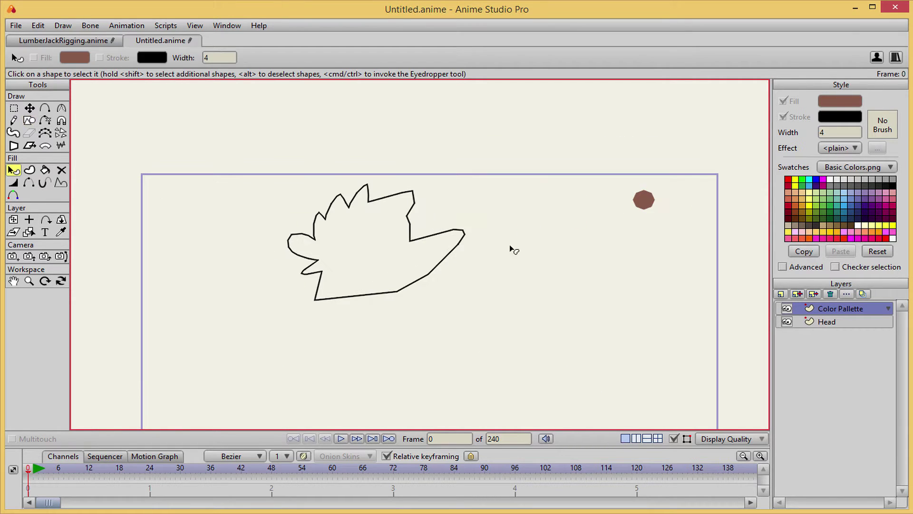
Fill the head shape with the brown sampled from the palette swatch, keeping the black stroke.
left_click(403, 264)
left_click(64, 232)
left_click_drag(543, 233, 629, 213)
left_click(783, 102)
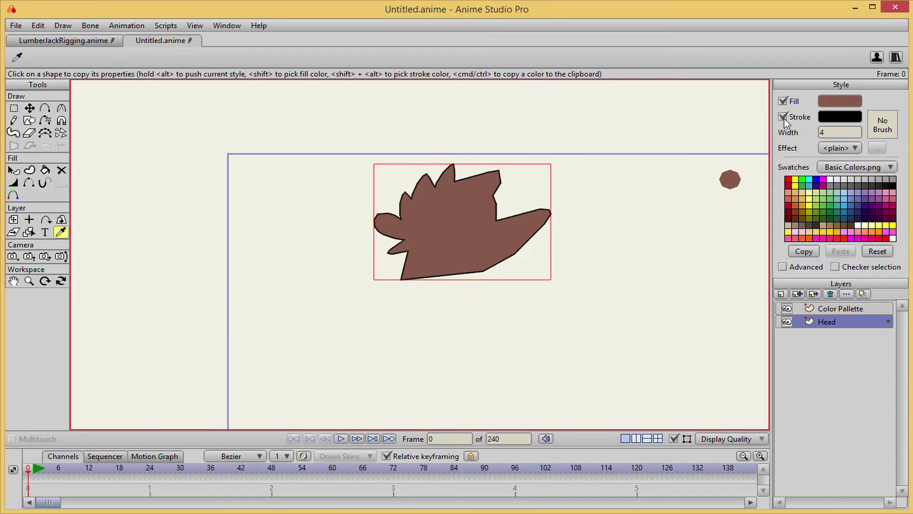
Adjust the small lower tuft's tip points and smooth the curvature along the top of the rounded back lobe.
key("t")
scroll(632, 249, "up", 7)
left_click_drag(537, 220, 468, 284)
left_click_drag(246, 316, 265, 313)
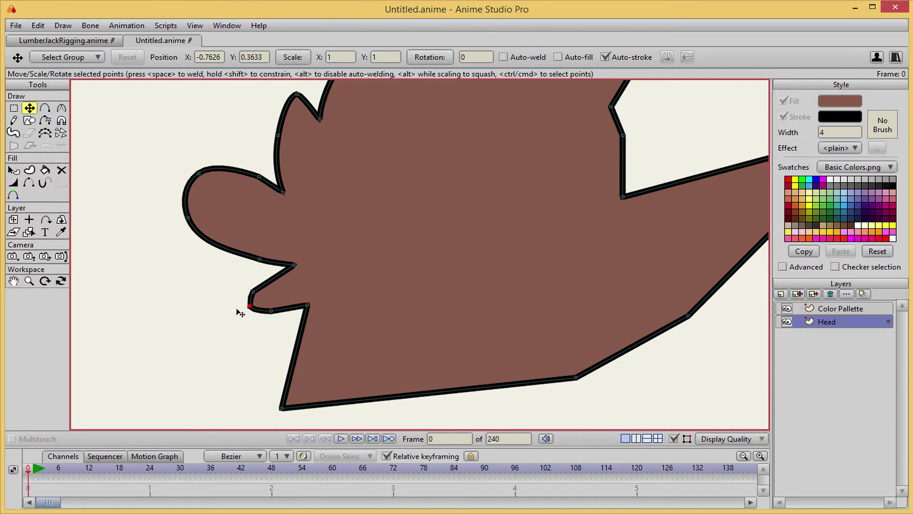
key("c")
left_click_drag(261, 176, 285, 176)
key("t")
Shift the corner where the forehead meets the snout, and lower and smooth the first hair spike's tip.
left_click_drag(623, 197, 620, 188)
scroll(447, 240, "down", 6)
scroll(440, 248, "up", 6)
left_click_drag(447, 240, 399, 244)
left_click_drag(278, 187, 276, 203)
key("c")
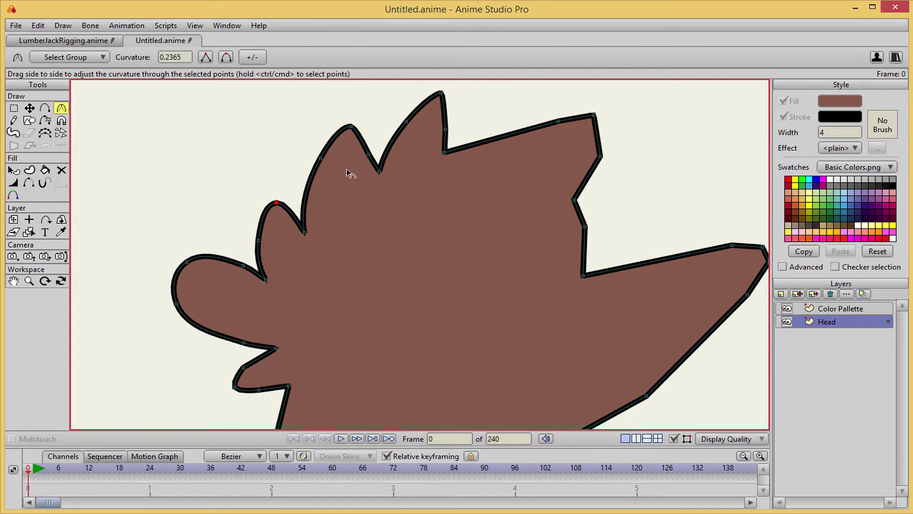
Lower the second hair spike by repositioning its side, tip and far base points.
key("t")
left_click_drag(321, 158, 306, 191)
left_click_drag(351, 126, 370, 181)
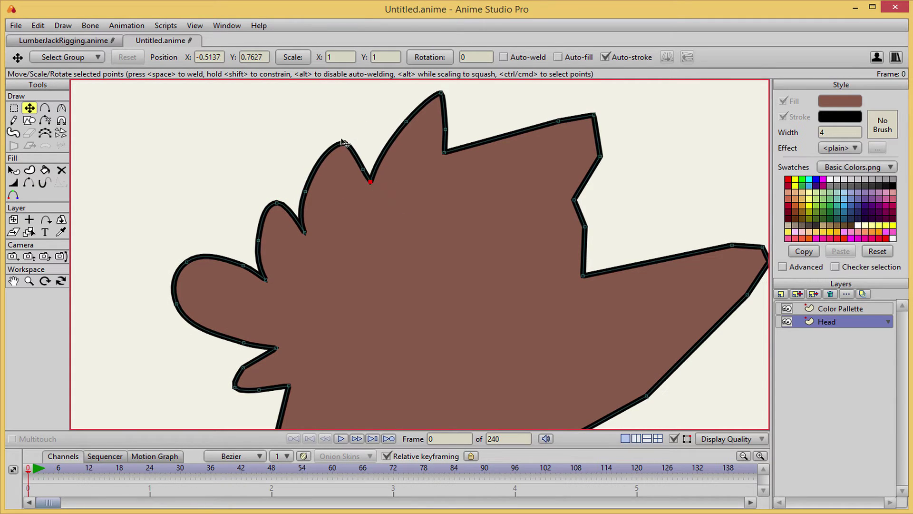
scroll(416, 152, "up", 3)
Reshape the third hair spike so its tip leans forward, with a rounded curvature.
left_click_drag(418, 153, 379, 199)
key("c")
left_click_drag(406, 116, 418, 117)
key("t")
left_click_drag(410, 157, 420, 159)
left_click_drag(406, 115, 419, 123)
key("c")
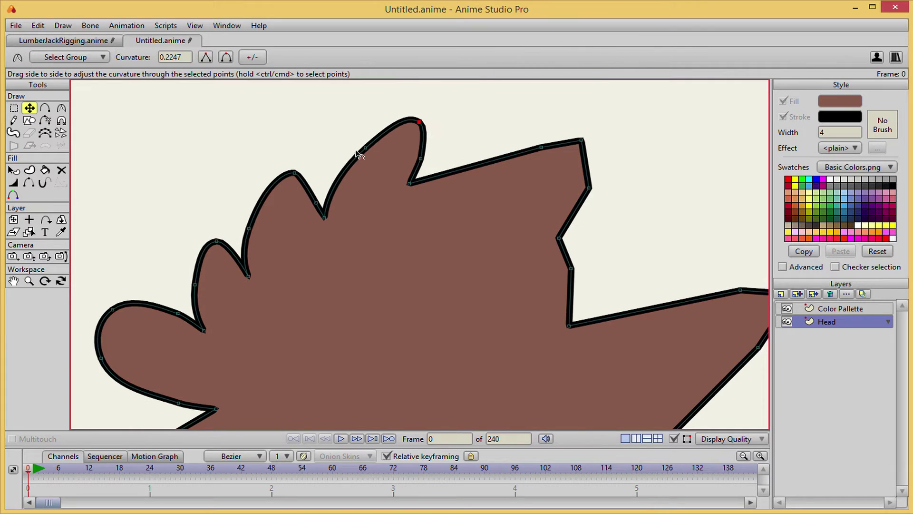
Lower the third hair spike's side and tip points and refine its curve.
key("t")
left_click_drag(365, 148, 349, 174)
left_click_drag(418, 122, 419, 140)
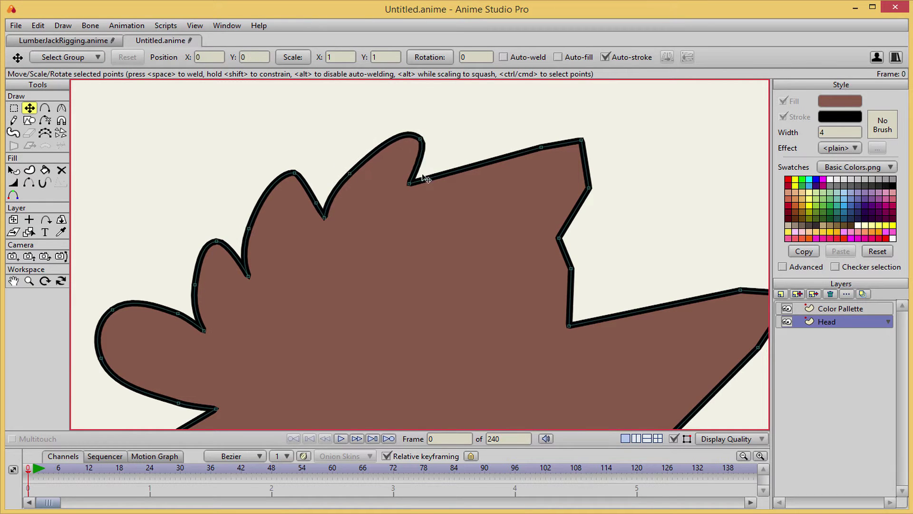
key("c")
scroll(574, 170, "up", 1)
Pull the fourth hair spike's points back toward the third spike and round its tip.
key("t")
left_click_drag(565, 126, 477, 130)
left_click_drag(613, 117, 509, 118)
key("c")
key("t")
left_click_drag(623, 175, 499, 186)
key("c")
left_click_drag(509, 118, 530, 186)
scroll(529, 185, "down", 4)
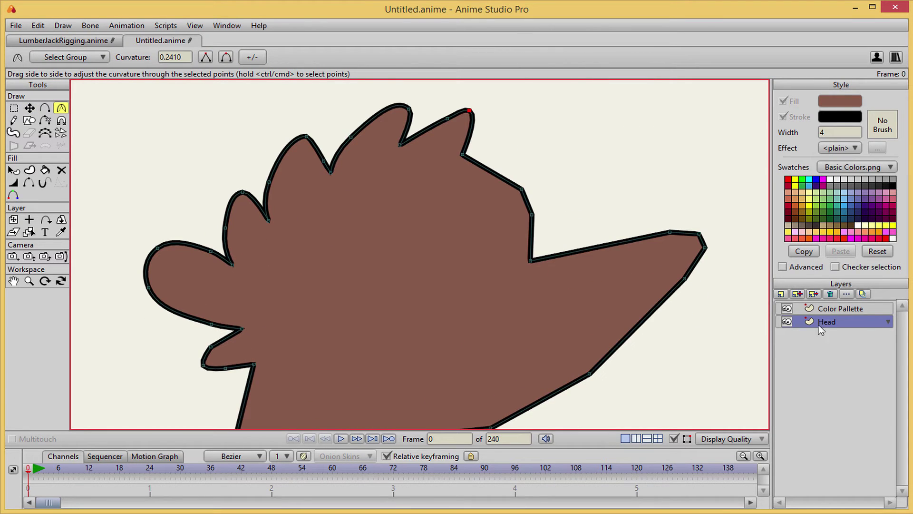
Add an Eyes layer above Head and prepare the ellipse shape with a white fill and stroke width 8.
key("g")
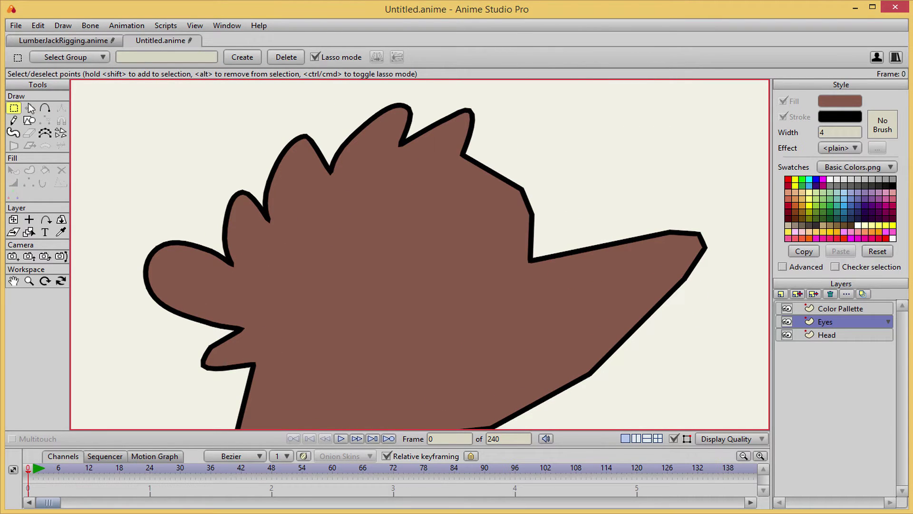
left_click(30, 121)
left_click(829, 180)
scroll(354, 281, "down", 2)
scroll(354, 281, "up", 1)
left_click_drag(354, 281, 364, 252)
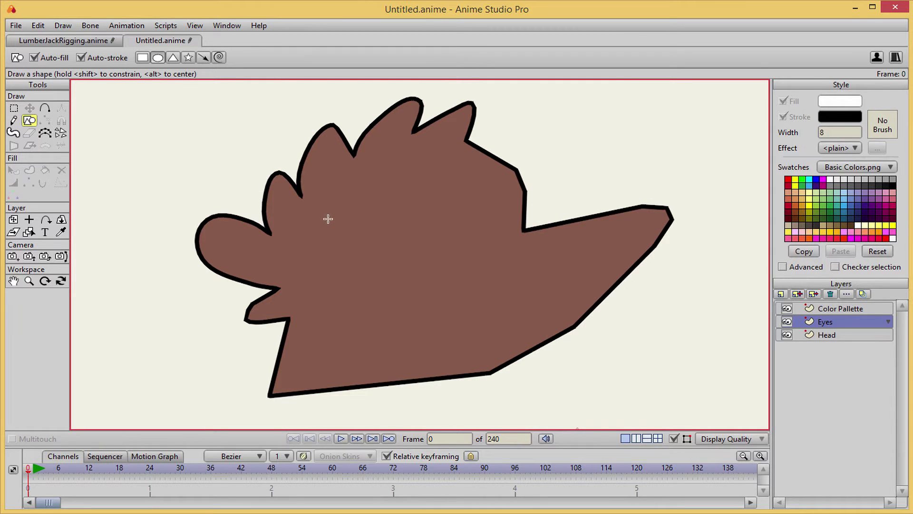
Draw a white circular eye with a black outline in the middle of the head, undoing the first attempt.
left_click_drag(328, 219, 452, 314)
key("ctrl+z")
left_click_drag(333, 213, 439, 312)
key("t")
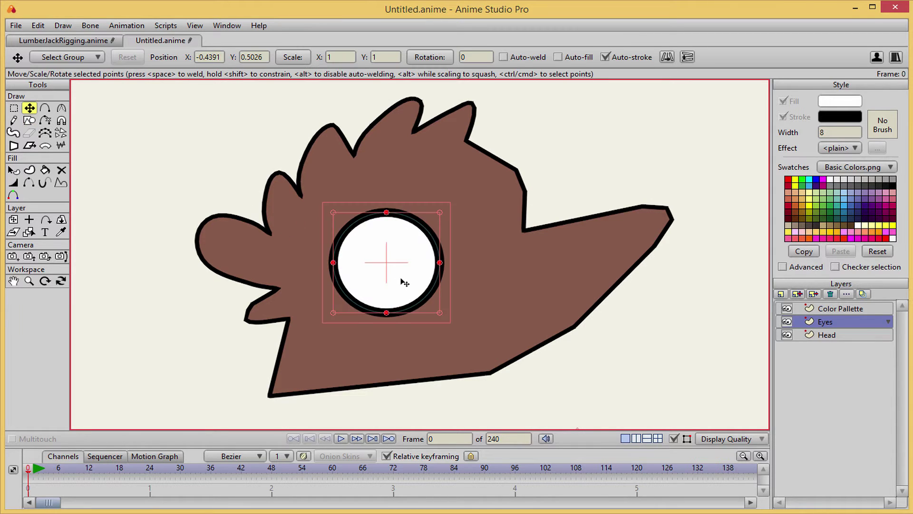
Move the eye toward the snout, duplicate it, and place the two eyes side by side.
mouse_move(404, 282)
left_mouse_down()
mouse_move(371, 267)
mouse_move(485, 254)
mouse_move(481, 243)
left_mouse_up()
key("ctrl+c")
key("ctrl+v")
left_click(357, 255)
left_click(454, 249)
Select both eyes and enlarge them slightly.
key("g")
left_click_drag(379, 171, 379, 171)
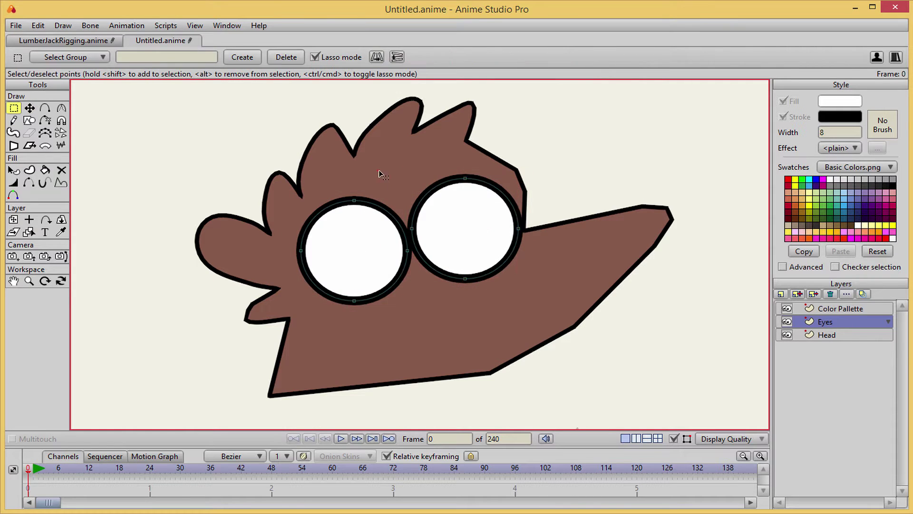
key("t")
key("a")
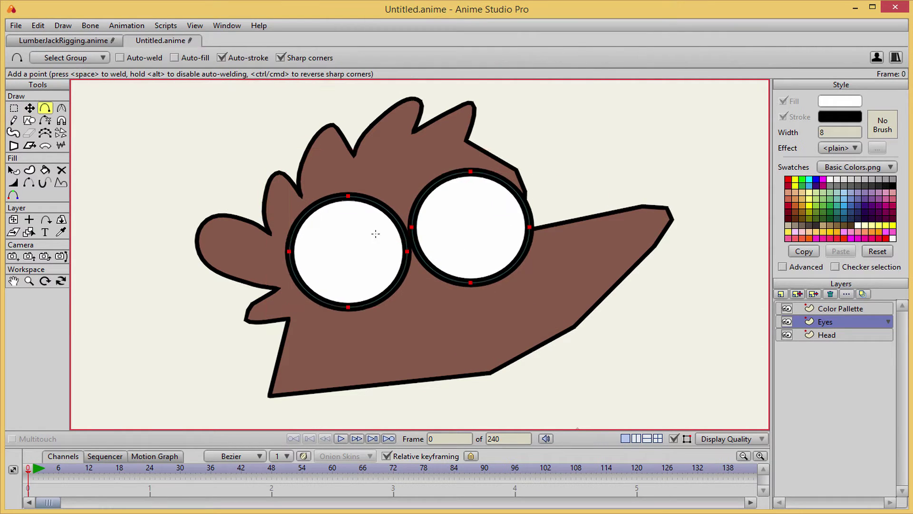
Draw a small near-black oval pupil inside the left eye on the Eyes layer.
scroll(376, 233, "up", 3)
left_click_drag(350, 214, 363, 228)
key("s")
key("s")
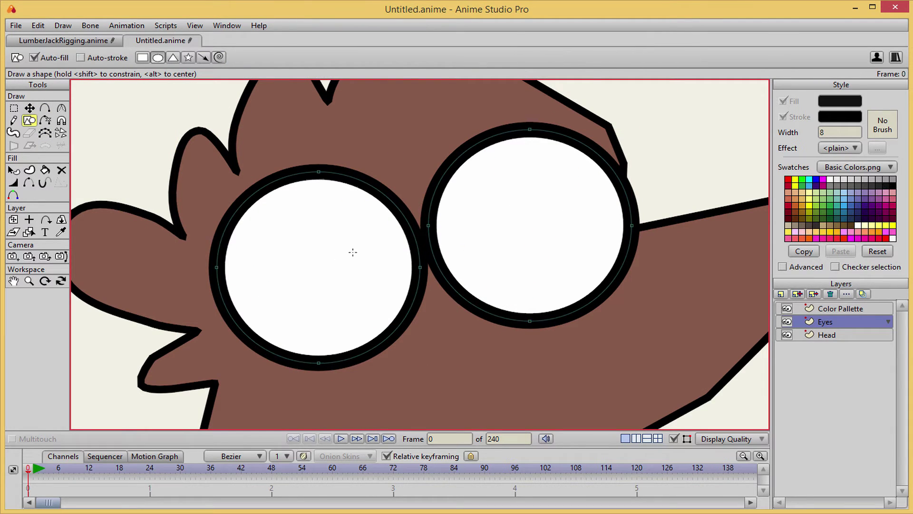
key("t")
Duplicate the pupil and place the copy in the upper part of the right eye.
key("ctrl+c")
key("ctrl+v")
left_click_drag(350, 245, 577, 198)
key("Return")
scroll(642, 198, "down", 5)
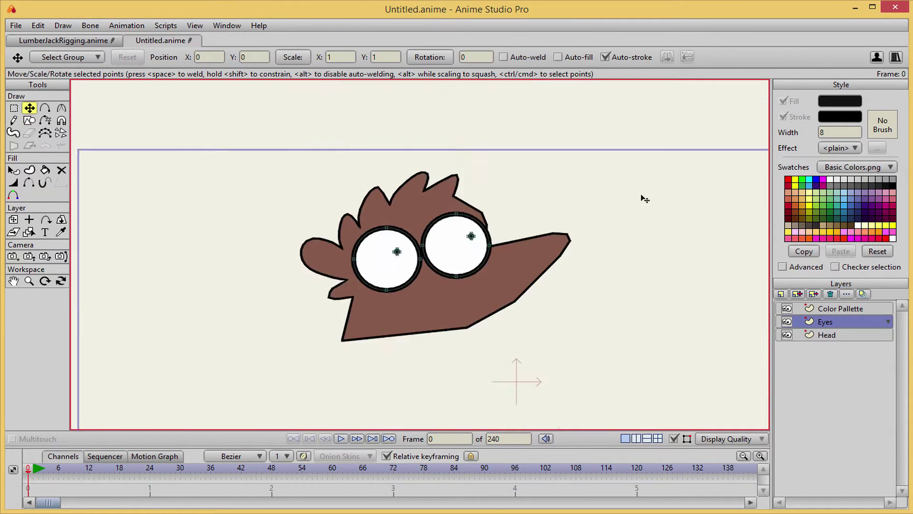
scroll(601, 201, "up", 4)
key("q")
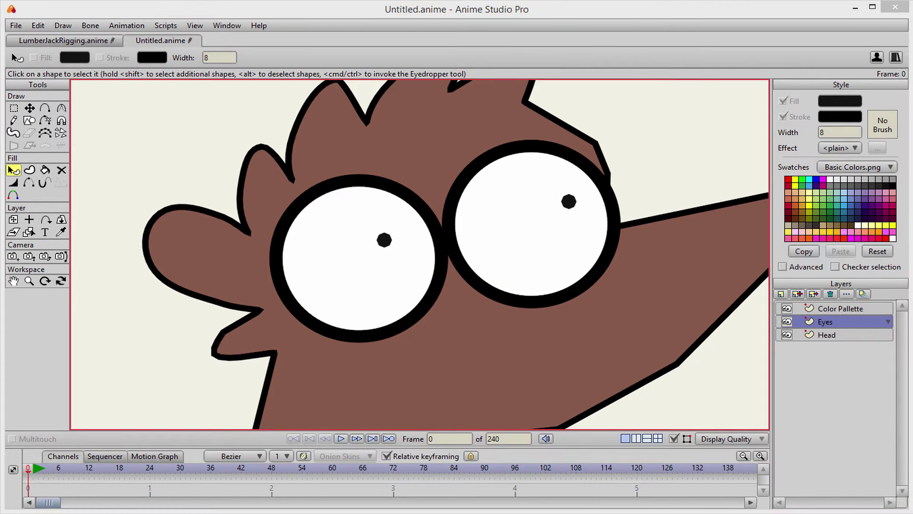
scroll(690, 161, "down", 5)
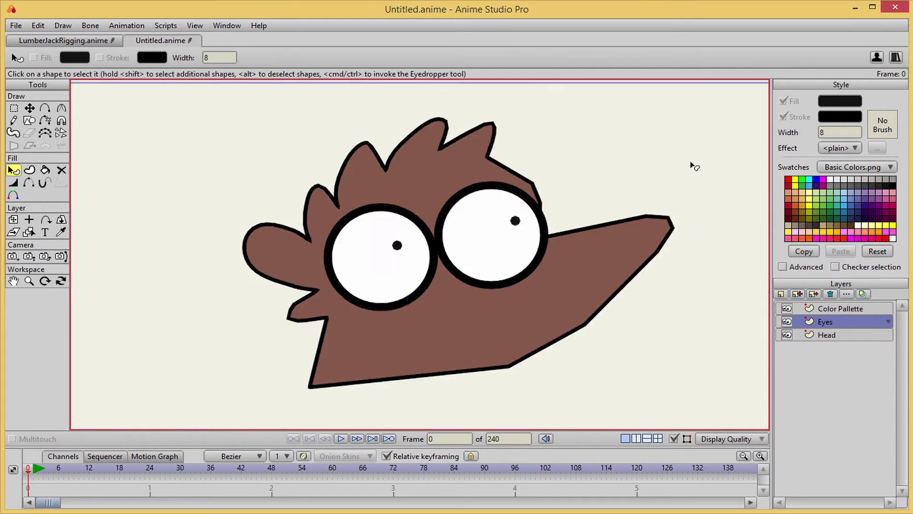
Copy the brown #895B4B from the swatch shape on the Color Pallette layer.
left_click_drag(761, 178, 450, 176)
left_click(814, 308)
left_click(620, 177)
left_click(841, 102)
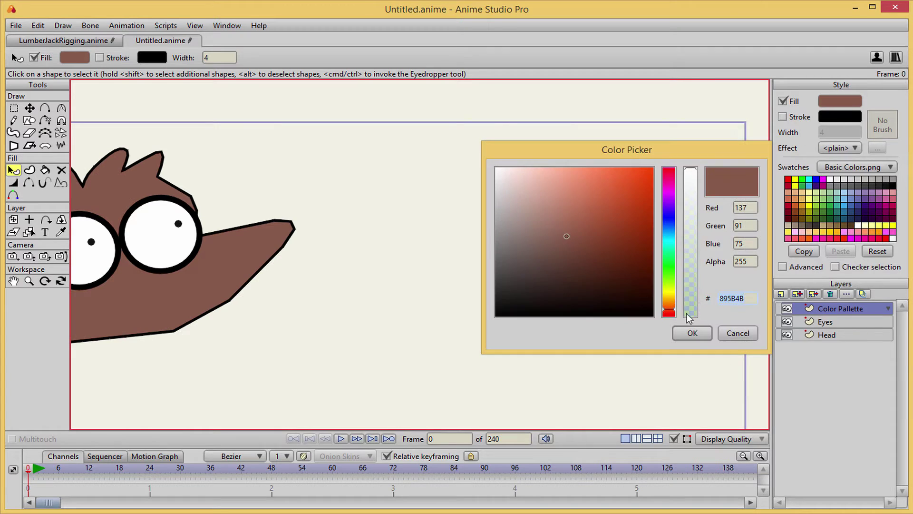
left_click(737, 332)
Match the head shape's fill on the Head layer to the palette swatch's brown.
scroll(452, 307, "down", 6)
left_click_drag(238, 272, 298, 268)
left_click(847, 335)
left_click(297, 280)
left_click(61, 232)
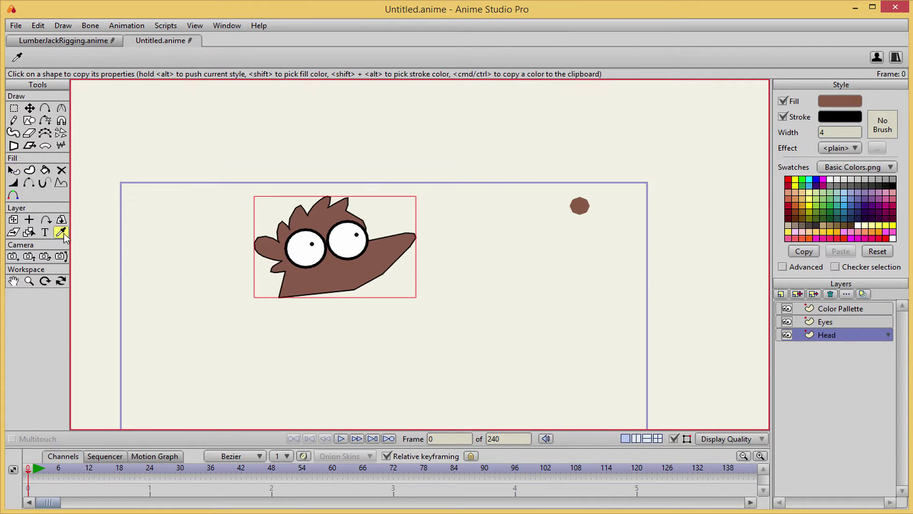
scroll(373, 285, "up", 5)
left_click_drag(373, 284, 625, 268)
scroll(626, 268, "down", 5)
key("t")
scroll(535, 312, "up", 6)
scroll(534, 310, "down", 5)
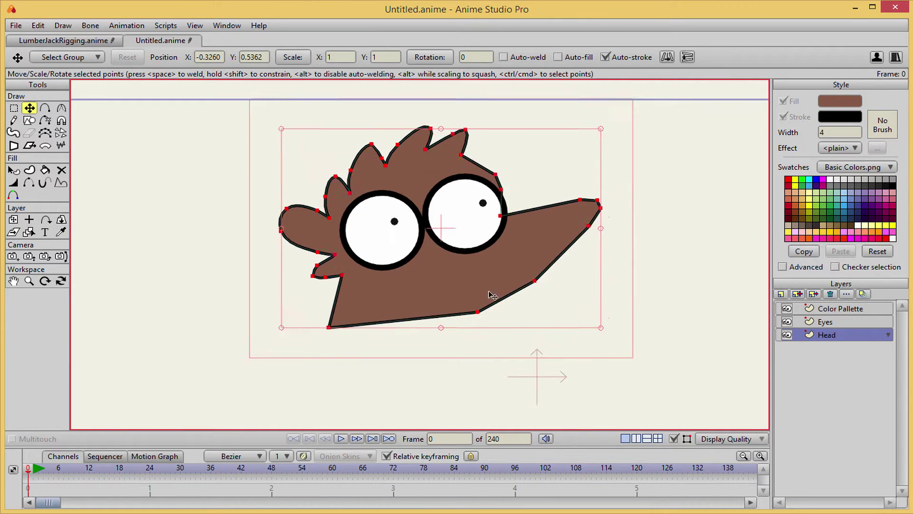
left_click(610, 300)
scroll(503, 277, "up", 8)
left_click_drag(351, 196, 416, 266)
left_click_drag(515, 305, 428, 266)
scroll(440, 285, "down", 3)
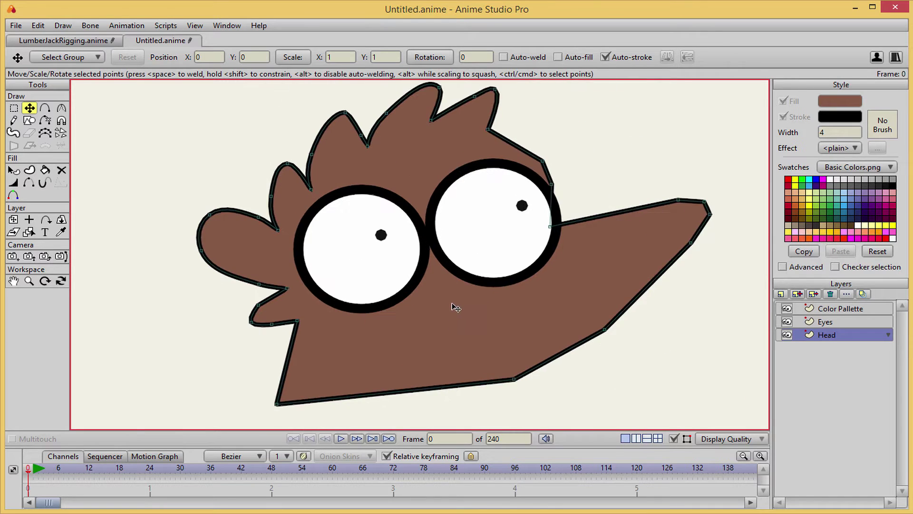
Change the head shape's outline colour to a dark grey.
key("q")
left_click(454, 306)
left_click(844, 118)
key("ctrl+v")
mouse_move(570, 236)
left_mouse_down()
mouse_move(529, 284)
mouse_move(489, 289)
left_mouse_up()
left_click(693, 335)
Shift the notch between the first two hair spikes and deepen the one between the second and third.
key("t")
scroll(568, 311, "up", 1)
scroll(499, 309, "up", 3)
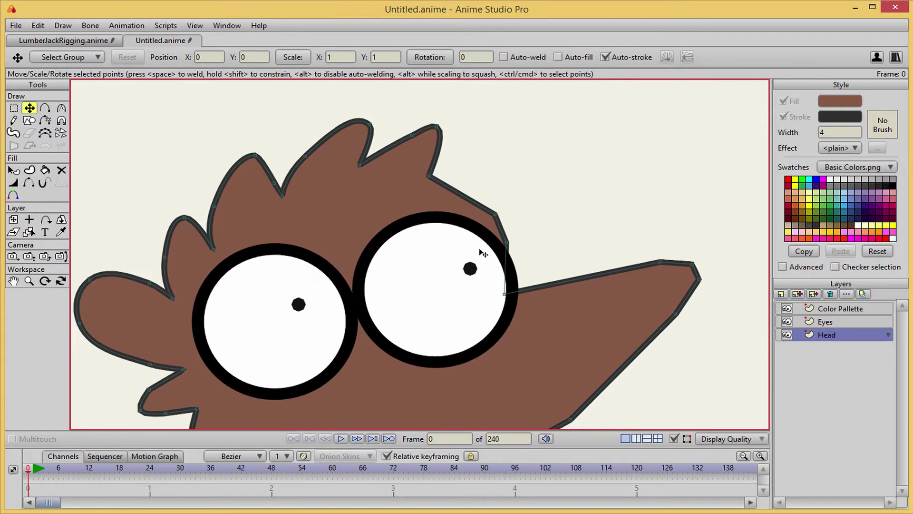
left_click(206, 252)
left_click_drag(206, 253, 267, 213)
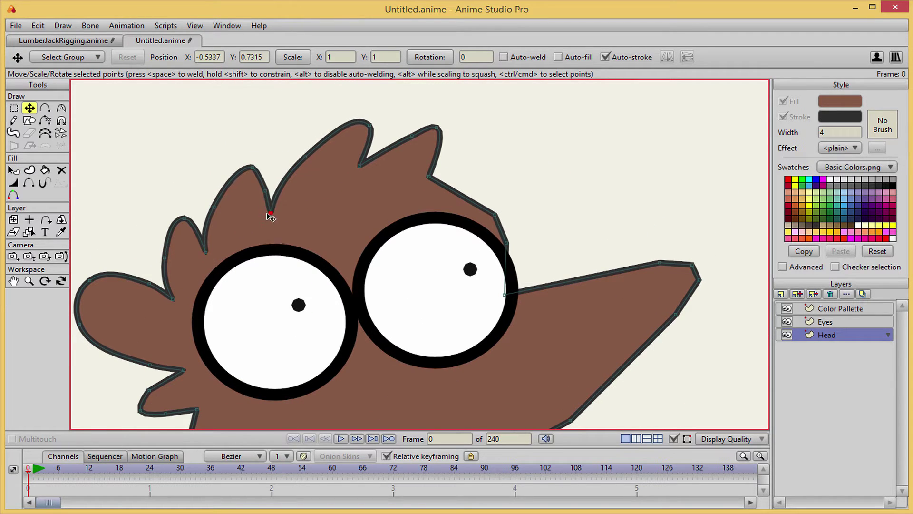
Reshape the second hair spike by moving its tip, its front edge and the notch beside it.
left_click_drag(253, 169, 267, 163)
left_click_drag(264, 219, 286, 222)
left_click_drag(259, 196, 274, 189)
left_click_drag(266, 164, 264, 166)
left_click(276, 200)
left_click_drag(283, 219, 279, 217)
left_click_drag(305, 157, 290, 170)
Pull the third hair spike's tip back and refine the notch behind it.
left_click_drag(370, 124, 324, 143)
key("c")
key("w")
mouse_move(267, 218)
left_mouse_down()
mouse_move(236, 220)
mouse_move(278, 217)
left_mouse_up()
key("t")
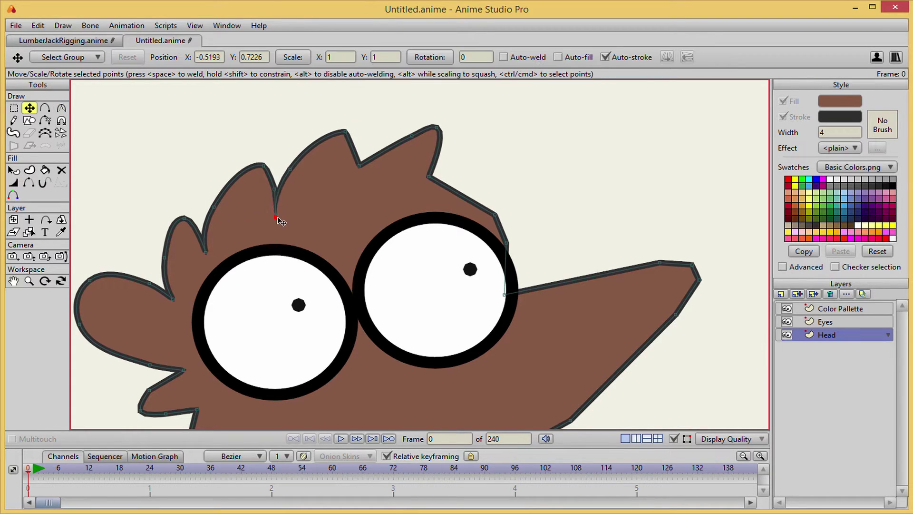
Deepen the notch between the third and front hair spikes, adding a point and rounding the third spike's tip.
scroll(364, 169, "down", 1)
left_click_drag(351, 145, 350, 194)
key("a")
left_click_drag(343, 157, 353, 158)
key("t")
key("c")
left_click_drag(334, 108, 360, 113)
key("t")
mouse_move(352, 158)
left_mouse_down()
mouse_move(338, 155)
mouse_move(350, 158)
left_mouse_up()
left_click_drag(348, 192, 343, 189)
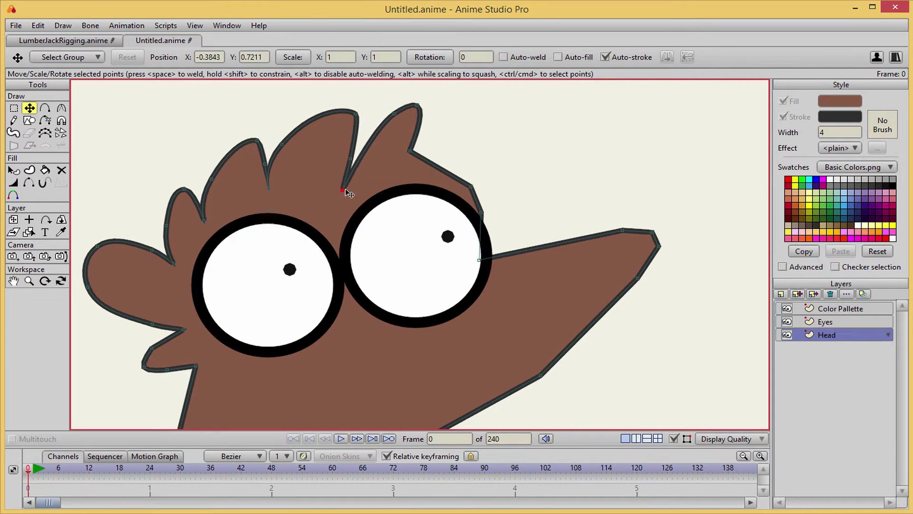
Add a point on the front hair spike's rear edge and adjust the curvature of the third spike's tip.
key("a")
left_click_drag(368, 144, 358, 144)
key("t")
key("c")
left_click_drag(356, 112, 353, 117)
key("a")
key("t")
left_click_drag(283, 145, 284, 192)
key("w")
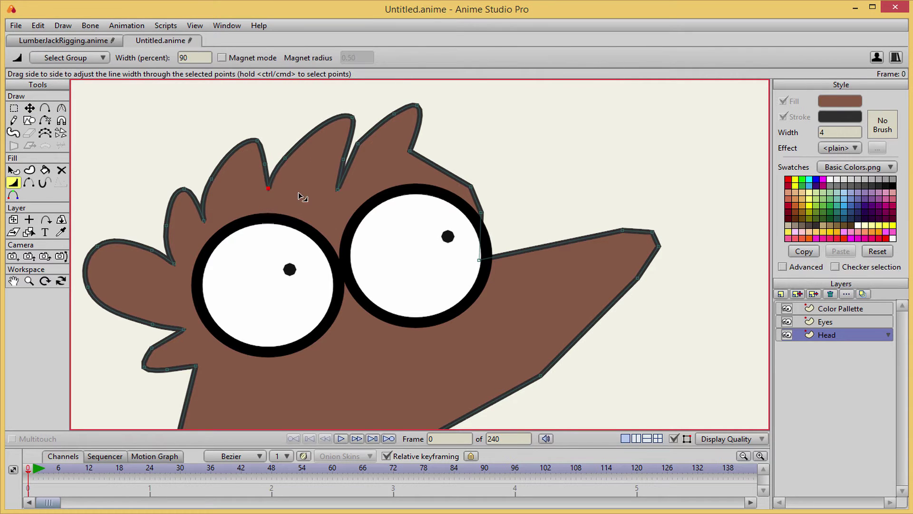
Reposition the front hair spike and delete two excess outline points beside it.
key("t")
left_click_drag(358, 157, 402, 197)
key("g")
left_click(405, 137)
key("Delete")
left_click(411, 150)
key("Delete")
Add a point to the head outline in front of the last hair spike and route the line behind the right eye.
scroll(415, 135, "down", 1)
key("t")
key("a")
left_click(414, 162)
key("t")
scroll(467, 192, "down", 1)
key("c")
scroll(524, 179, "down", 1)
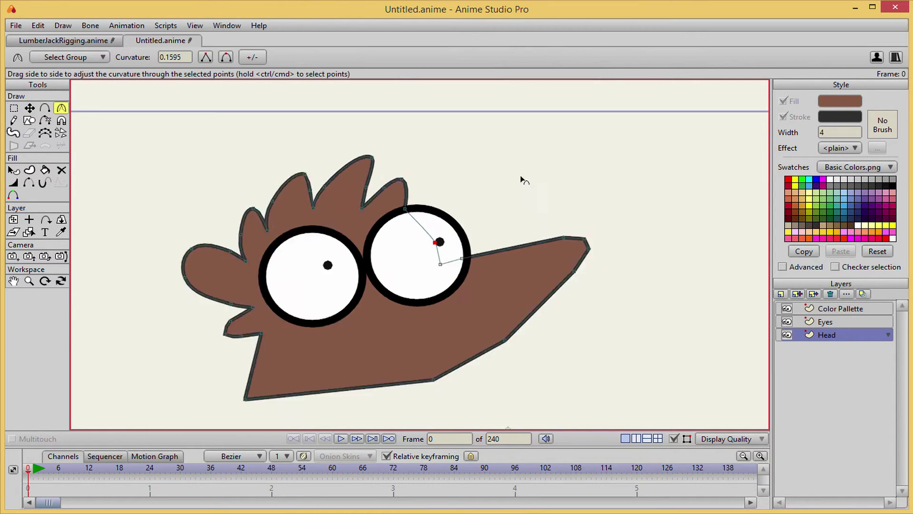
key("t")
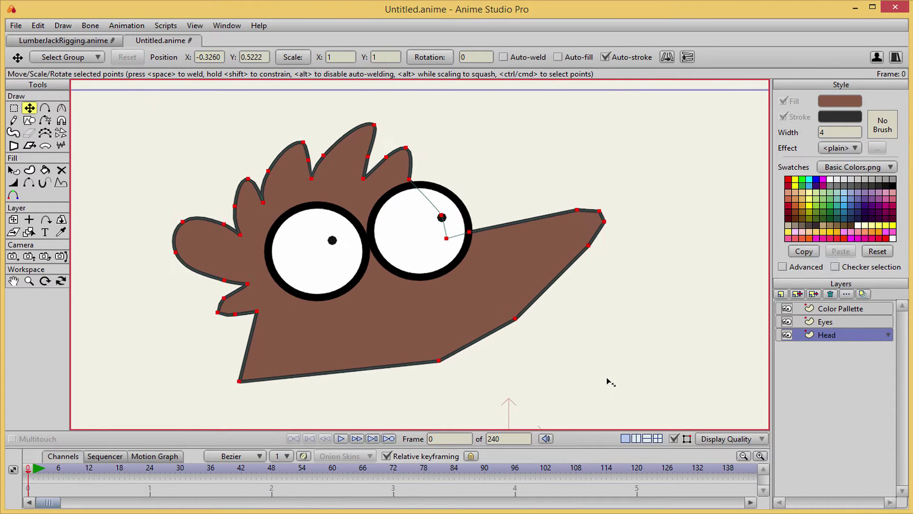
Reshape the third hair spike into a broader curve, moving its tip forward and down toward the front spike.
scroll(333, 204, "up", 2)
left_click(340, 168)
left_click_drag(344, 167, 368, 133)
key("c")
scroll(381, 138, "down", 1)
key("t")
left_click_drag(362, 90, 394, 108)
left_click_drag(370, 138, 364, 182)
left_click_drag(394, 108, 385, 134)
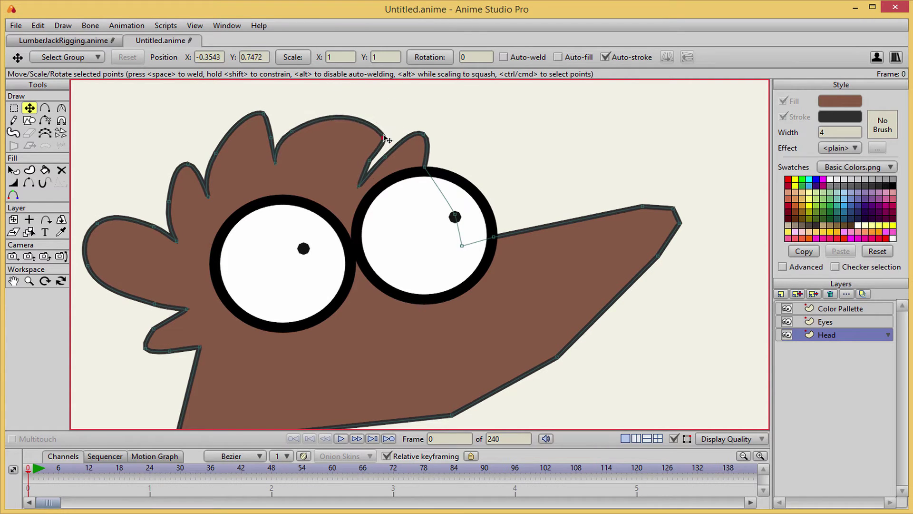
Move the third hair spike's rear edge and notch forward to make the spike narrower.
mouse_move(292, 131)
left_mouse_down()
mouse_move(303, 145)
mouse_move(320, 133)
left_mouse_up()
scroll(286, 135, "down", 2)
key("g")
key("t")
mouse_move(288, 171)
left_mouse_down()
mouse_move(297, 188)
mouse_move(304, 176)
left_mouse_up()
left_click(330, 190)
left_click(344, 171)
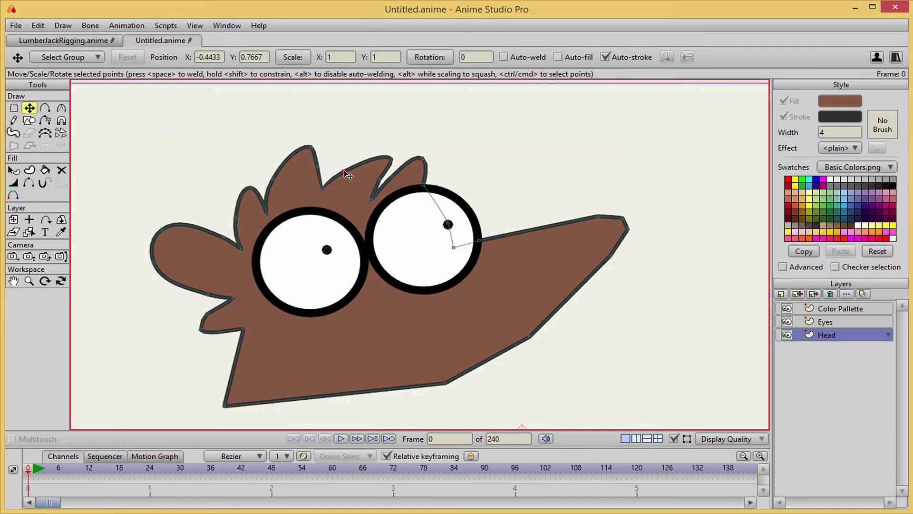
Refine the third hair spike's tip curvature and lower the tip of the front spike.
left_click_drag(371, 157, 389, 156)
key("c")
key("t")
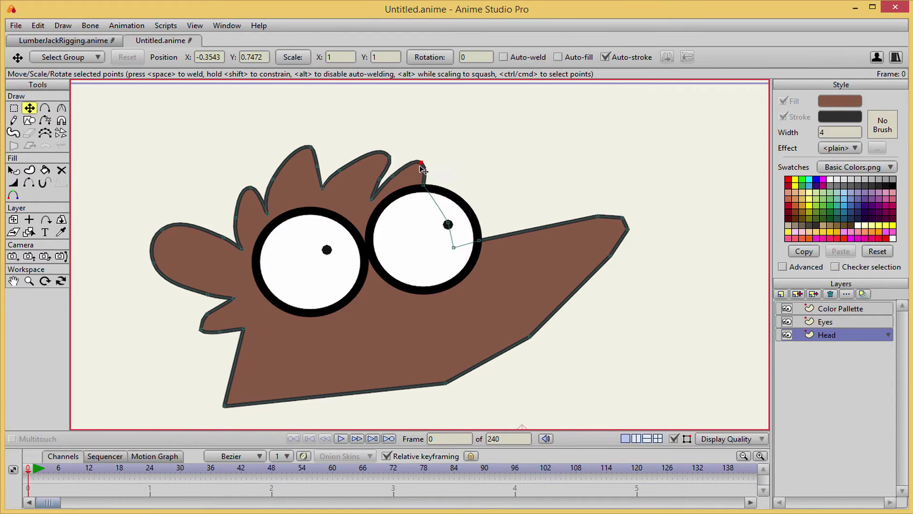
scroll(542, 326, "down", 1)
scroll(513, 304, "up", 1)
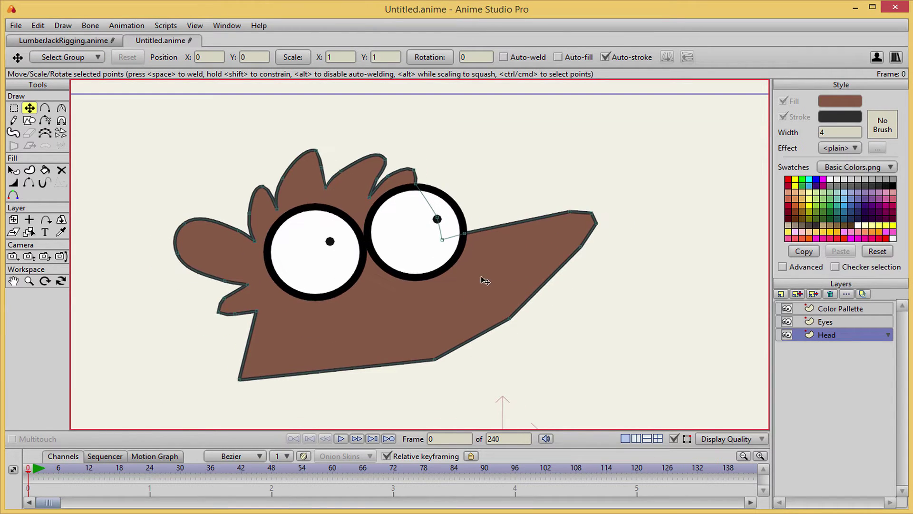
Move the ear's outer points and the small cheek tuft inward to make both smaller.
left_click_drag(184, 223, 203, 224)
left_click_drag(177, 253, 190, 256)
left_click_drag(225, 281, 237, 281)
left_click_drag(190, 256, 199, 261)
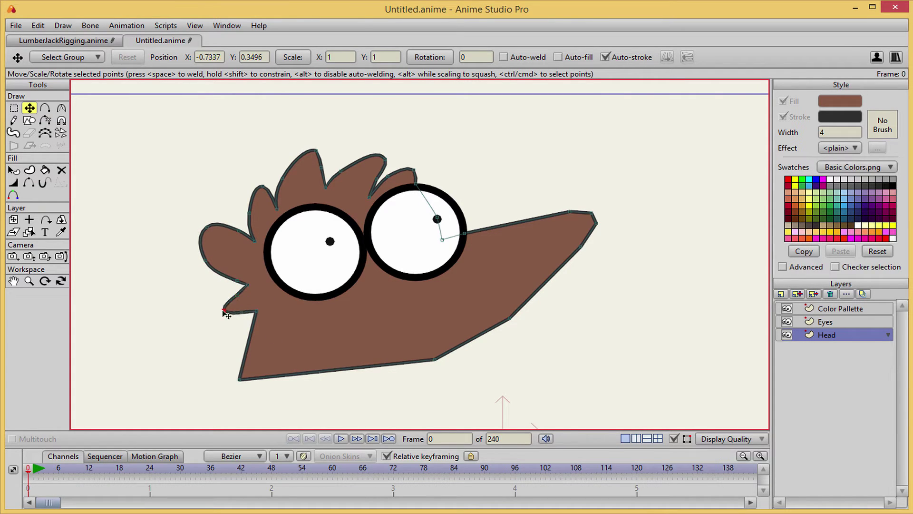
left_click_drag(251, 309, 250, 313)
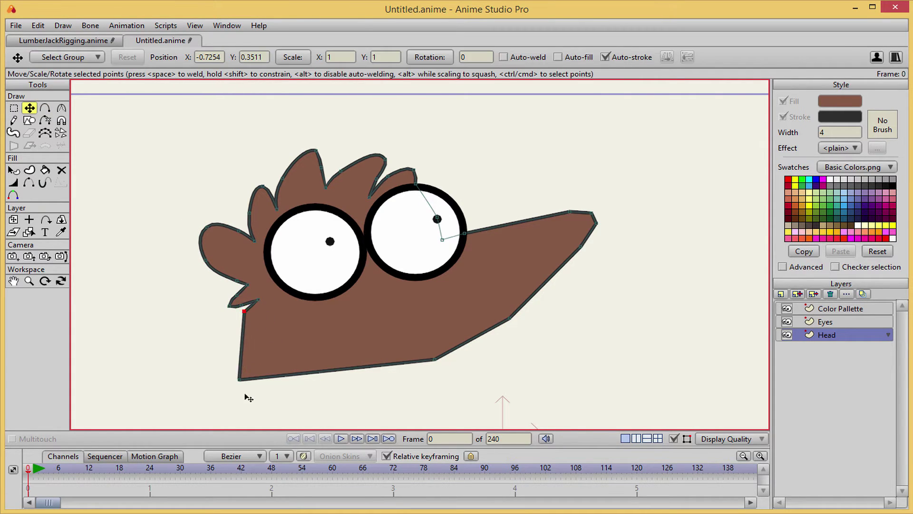
Extend the back of the neck outward with an added, curved point and lower the jaw's bottom corner.
left_click_drag(245, 393, 231, 396)
key("c")
key("t")
left_click_drag(262, 315, 458, 357)
key("c")
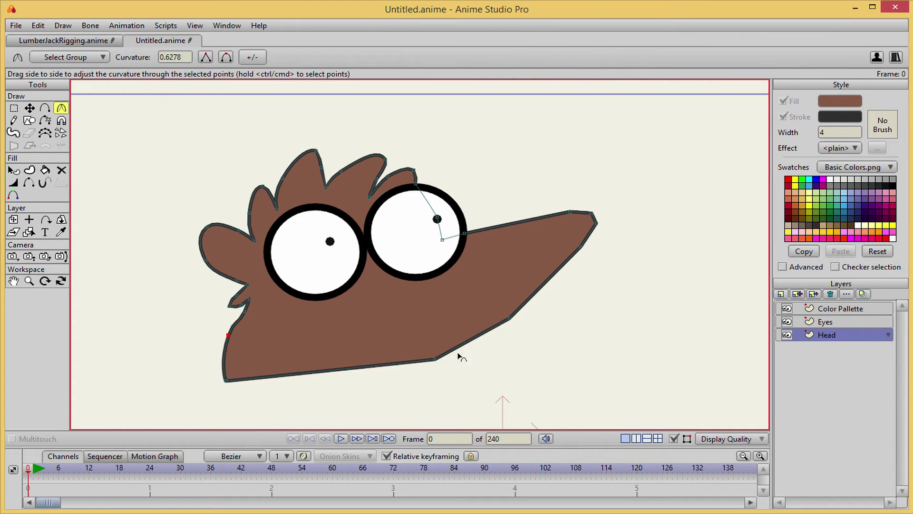
key("t")
left_click_drag(227, 380, 222, 382)
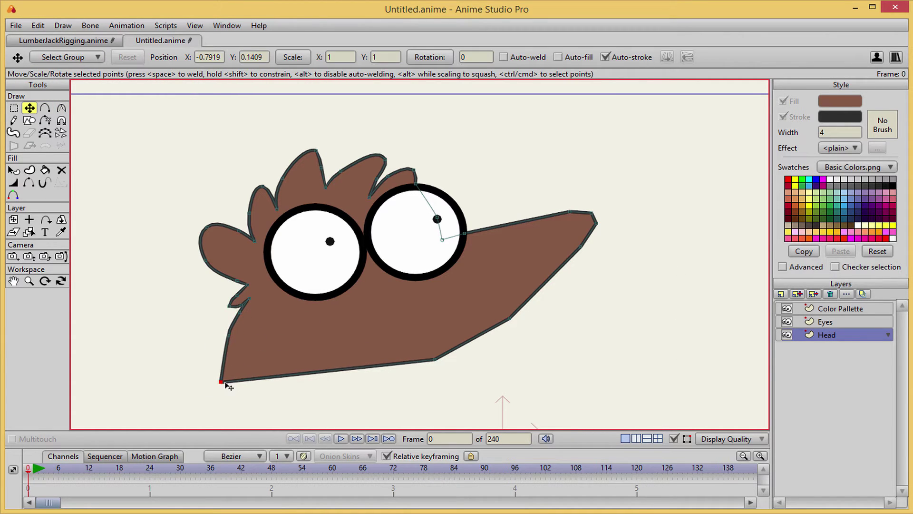
left_click_drag(434, 361, 431, 383)
Draw a zigzag inner-ear line inside the ear and turn it into a stroke.
scroll(386, 256, "up", 3)
left_click_drag(385, 256, 573, 244)
key("a")
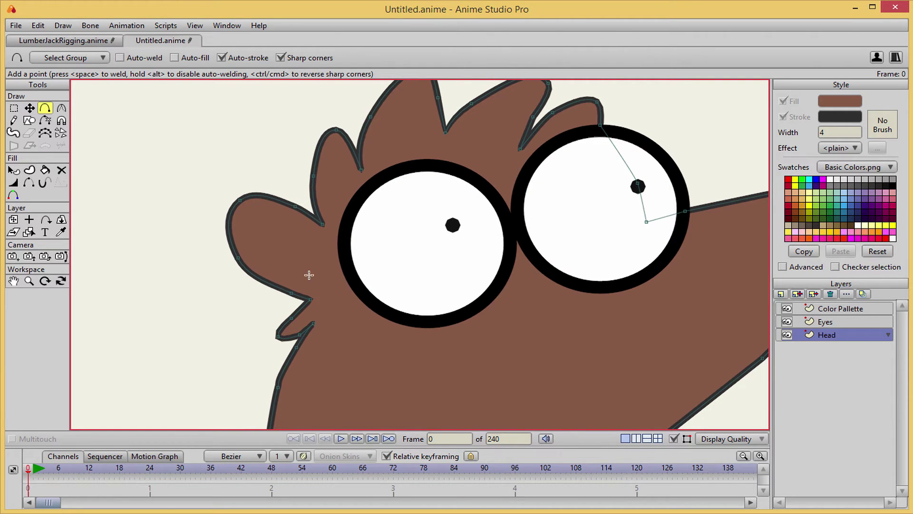
key("u")
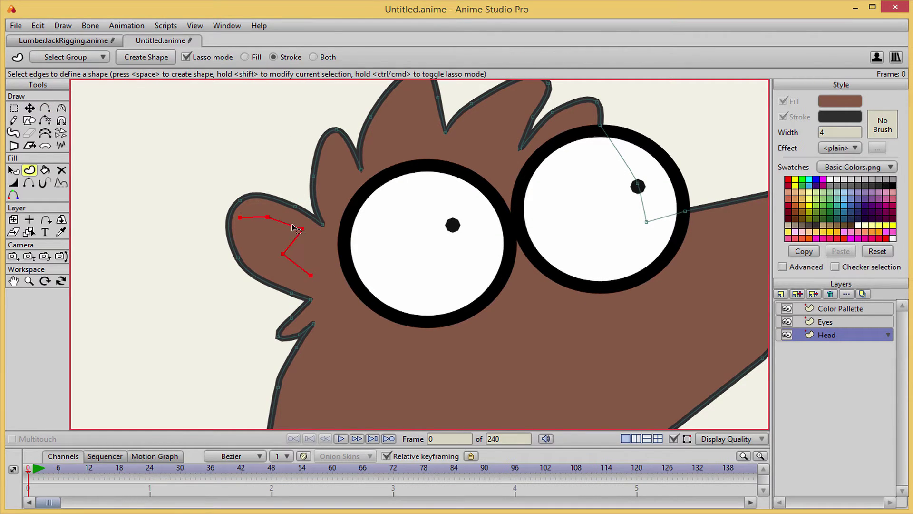
key("space")
Smooth the inner-ear line's curves and adjust the position of its points.
key("t")
left_click_drag(311, 276, 314, 263)
key("c")
left_click_drag(283, 254, 504, 240)
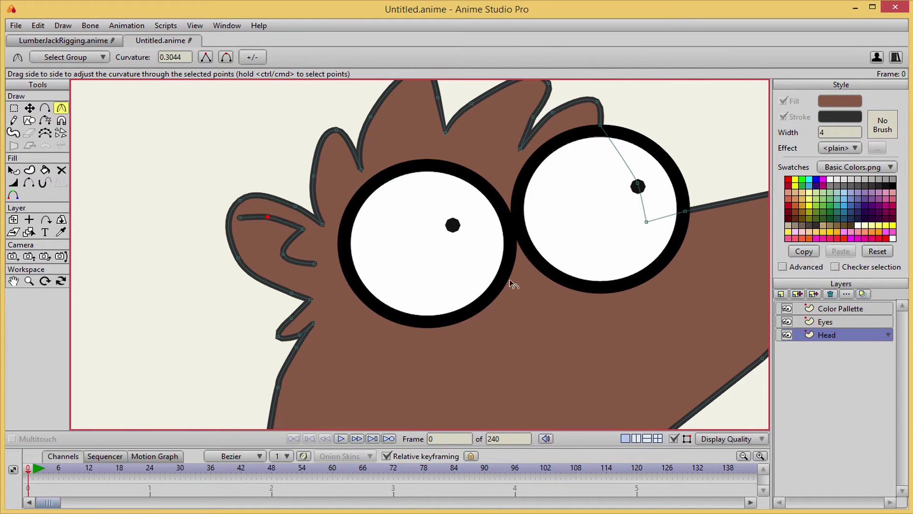
key("t")
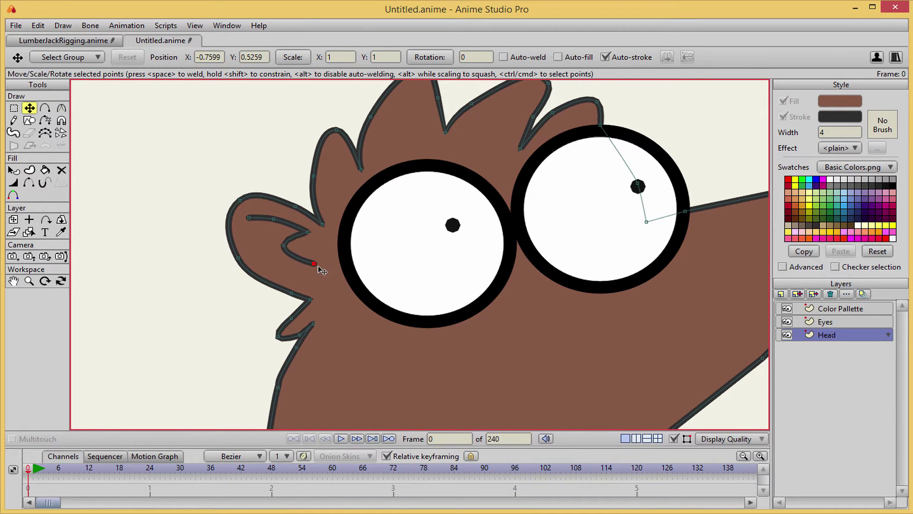
left_click_drag(318, 266, 314, 269)
scroll(328, 285, "down", 2)
left_click(351, 324)
left_click(744, 354)
scroll(562, 289, "up", 3)
scroll(428, 238, "up", 3)
left_click_drag(342, 172, 370, 192)
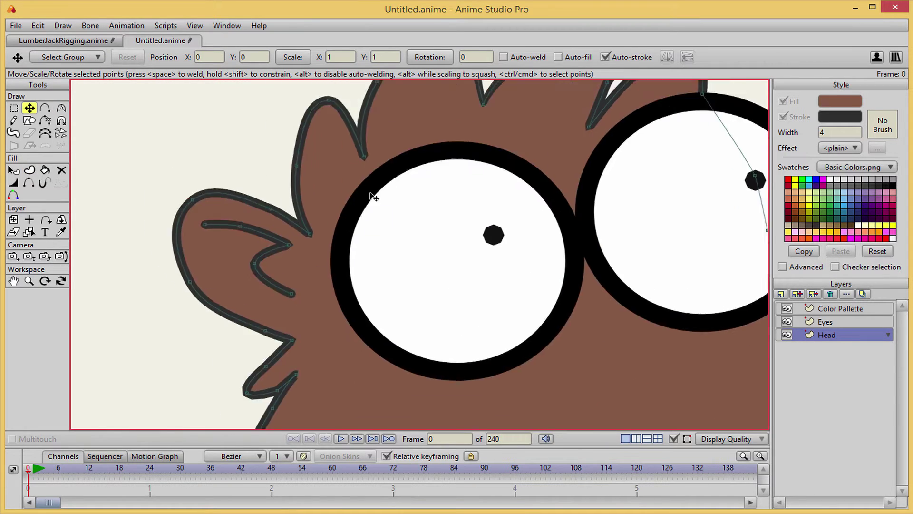
scroll(374, 196, "down", 3)
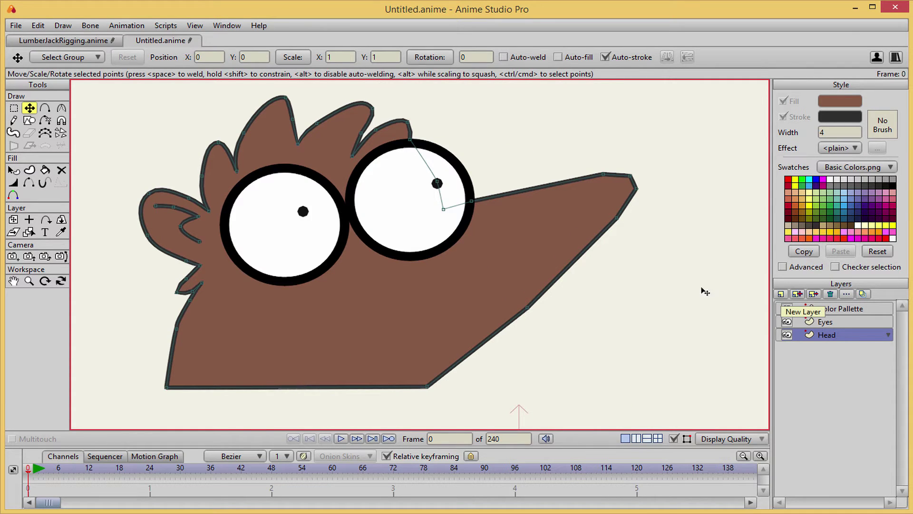
Prepare the ellipse shape with its fill set to the same dark grey as the stroke.
left_click(32, 123)
left_click_drag(624, 146, 507, 216)
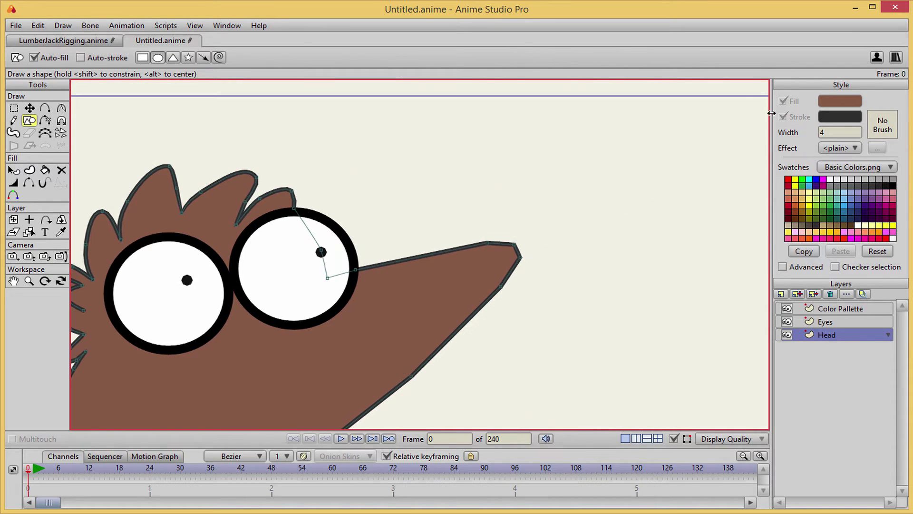
left_click(839, 120)
key("ctrl+c")
left_click(733, 335)
left_click(844, 106)
key("ctrl+v")
left_click(693, 333)
Draw a tall, dark grey ellipse at the snout's tip as the nose.
left_click_drag(503, 195, 542, 264)
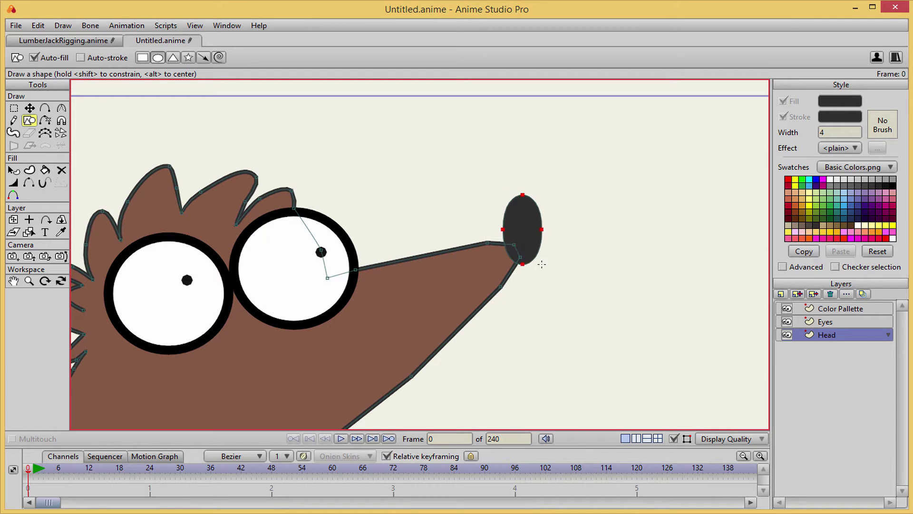
key("t")
key("c")
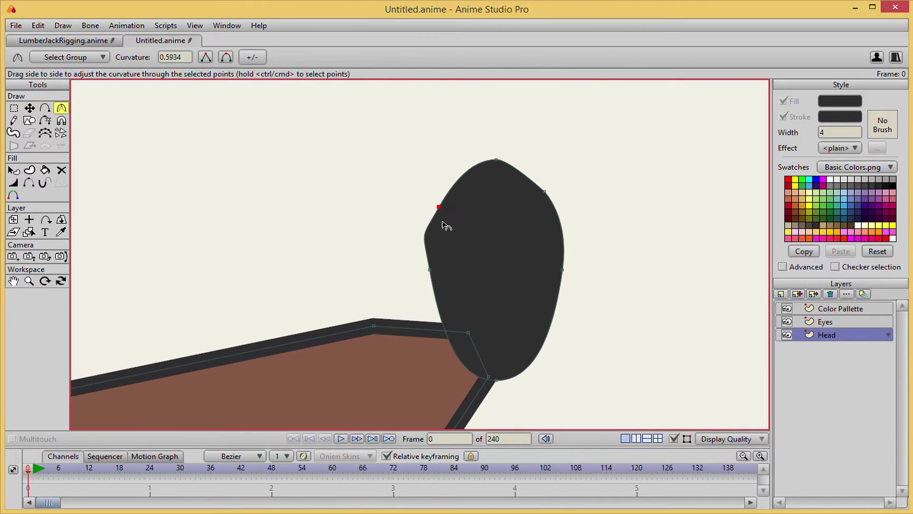
key("t")
key("ctrl+z")
key("ctrl+z")
key("ctrl+z")
Tilt the nose ellipse over the snout's tip and lower the snout's upper outline point beside it.
scroll(494, 257, "down", 3)
left_click_drag(517, 340, 486, 340)
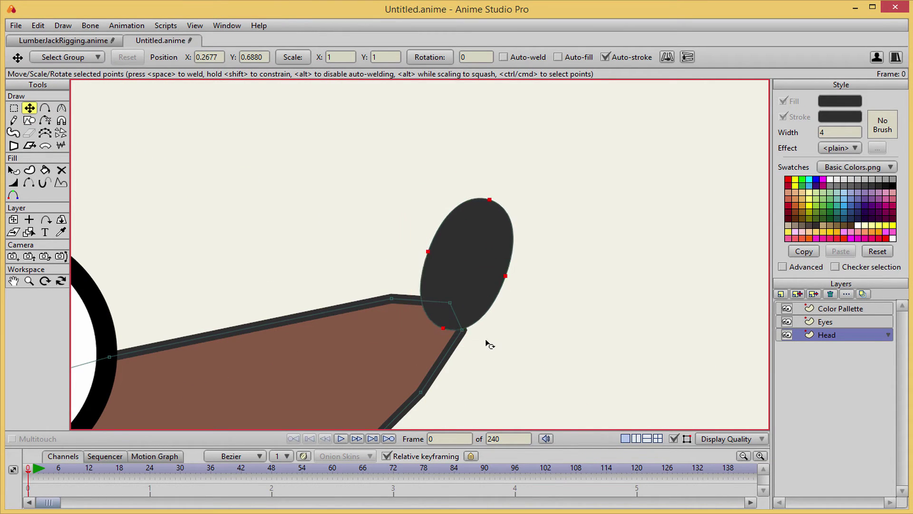
left_click_drag(467, 276, 448, 302)
left_click_drag(392, 298, 394, 312)
scroll(394, 313, "down", 3)
left_click_drag(371, 351, 486, 264)
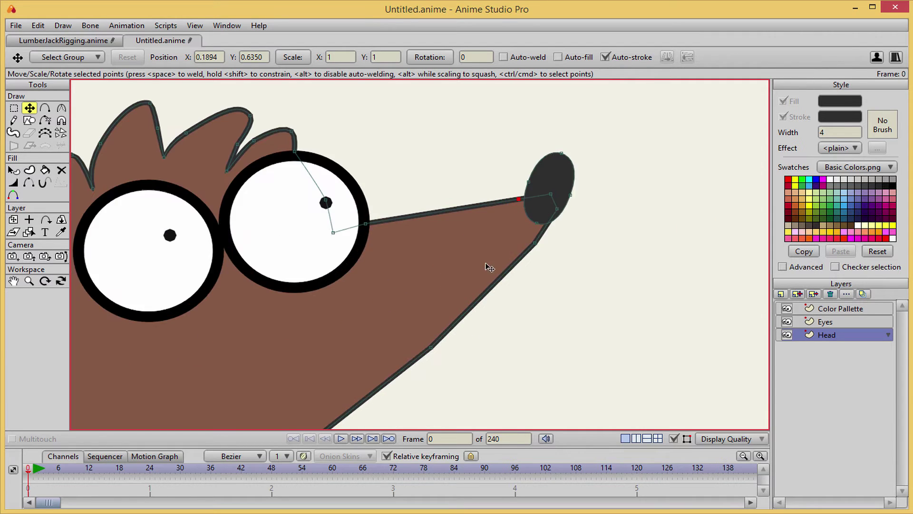
Smooth the jaw line between the nose and the bottom corner into one gentle curve and reposition its points.
left_click_drag(671, 274, 549, 281)
scroll(402, 287, "up", 2)
scroll(422, 277, "down", 1)
scroll(390, 334, "down", 5)
left_click_drag(327, 341, 414, 304)
key("c")
scroll(455, 226, "up", 2)
scroll(455, 226, "down", 3)
left_click_drag(382, 278, 522, 257)
key("t")
left_click_drag(513, 291, 505, 294)
key("g")
key("t")
mouse_move(613, 135)
left_mouse_down()
mouse_move(614, 189)
mouse_move(543, 179)
left_mouse_up()
left_click_drag(505, 293, 466, 301)
key("ctrl+z")
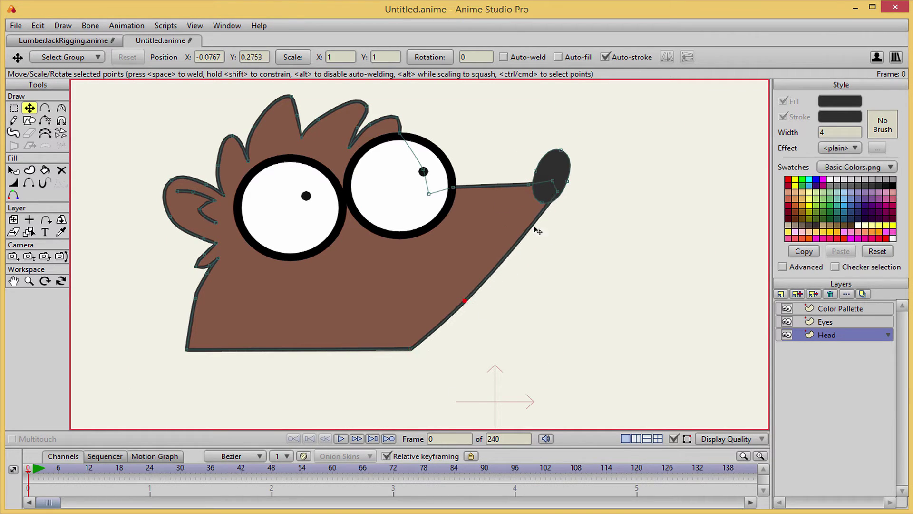
Adjust the snout's upper tip point so it sits beneath the nose.
scroll(550, 207, "up", 2)
double_click(502, 214)
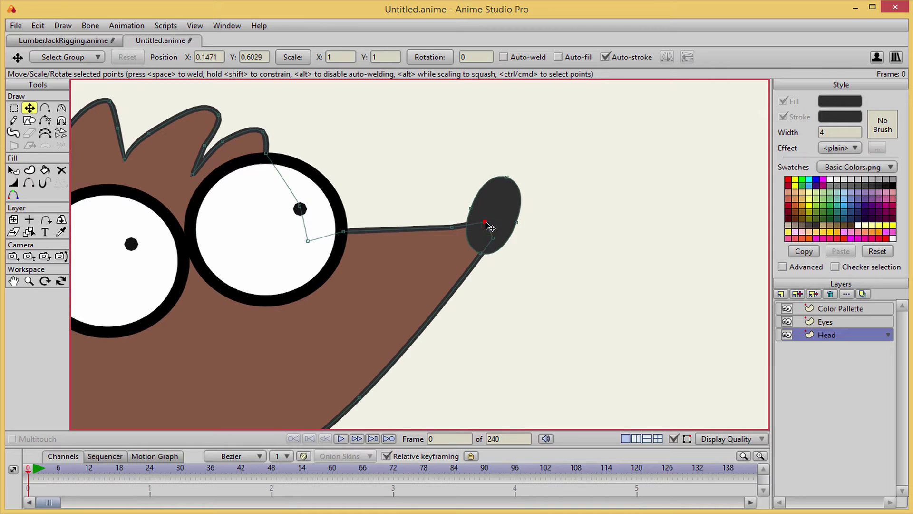
scroll(511, 345, "down", 2)
scroll(495, 283, "up", 2)
Draw a closed second ear outline behind the far eye with the brown fill and a black stroke.
key("a")
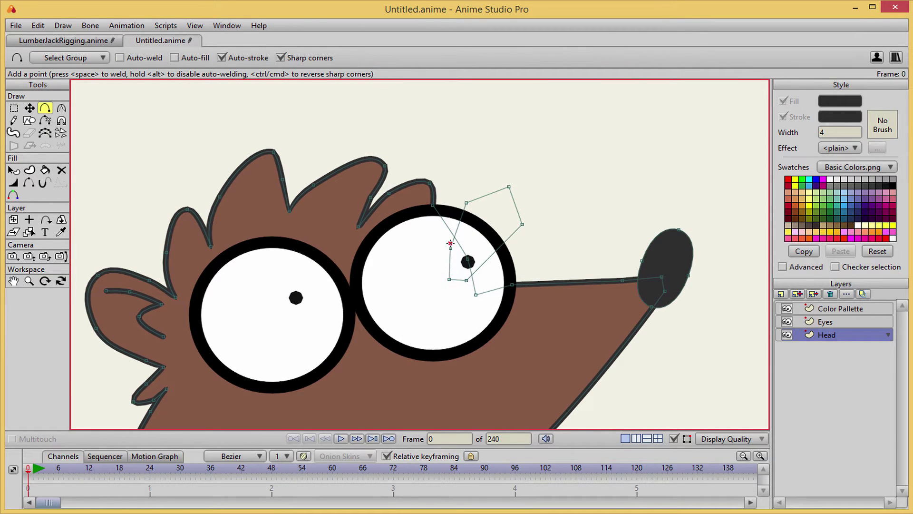
left_click_drag(450, 243, 451, 248)
key("q")
scroll(502, 208, "down", 2)
left_click(61, 232)
left_click_drag(618, 200, 380, 210)
left_click(646, 212)
left_click_drag(305, 312, 496, 259)
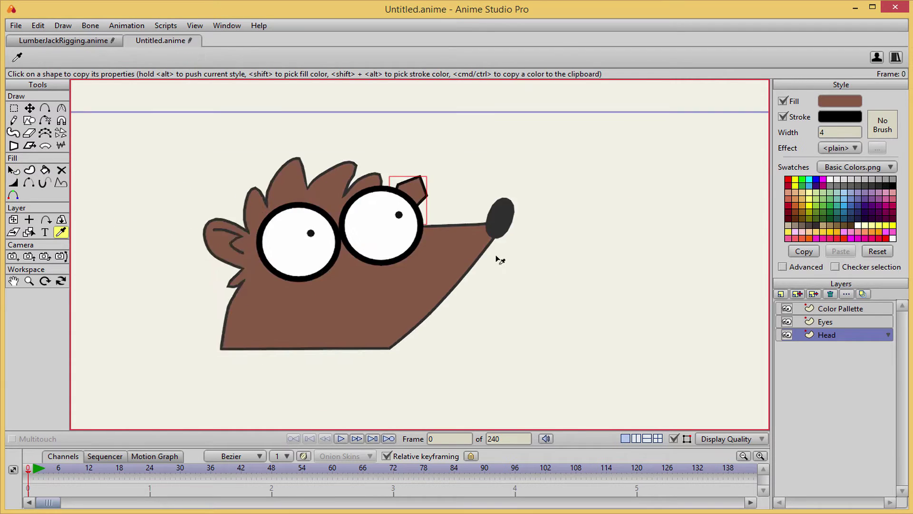
scroll(362, 177, "up", 5)
Round the second ear's curves, adjust its points and shift the ear against the hair's edge.
key("t")
key("c")
left_click_drag(513, 206, 671, 217)
key("t")
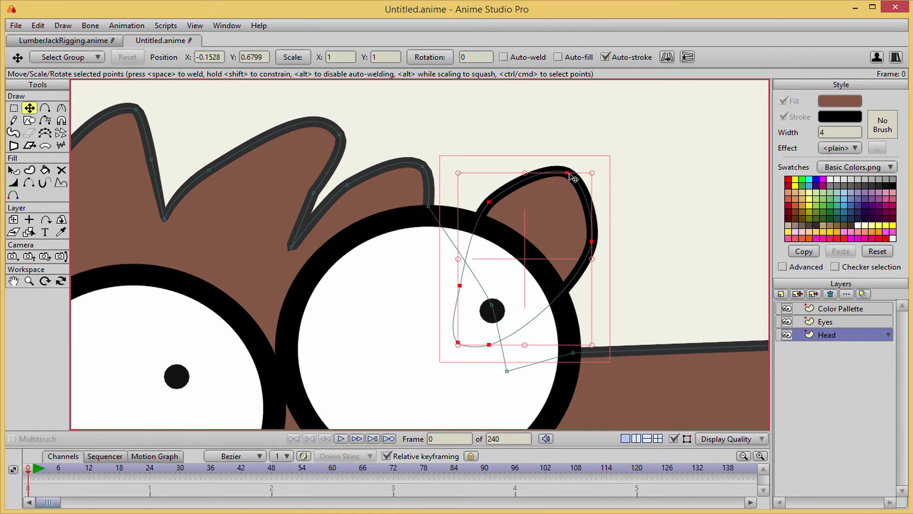
key("c")
left_click_drag(568, 174, 542, 177)
left_click_drag(489, 202, 523, 203)
left_click_drag(591, 242, 717, 240)
key("t")
left_click_drag(458, 343, 460, 333)
left_click_drag(460, 285, 459, 276)
left_click_drag(540, 220, 492, 208)
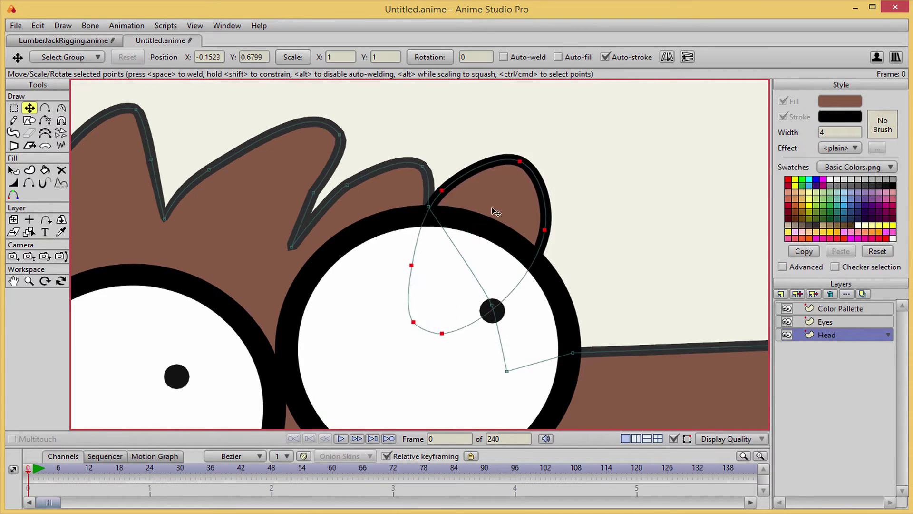
Draw a short diagonal inner-ear line in the second ear and turn it into a stroke.
scroll(497, 209, "up", 2)
key("a")
key("u")
key("space")
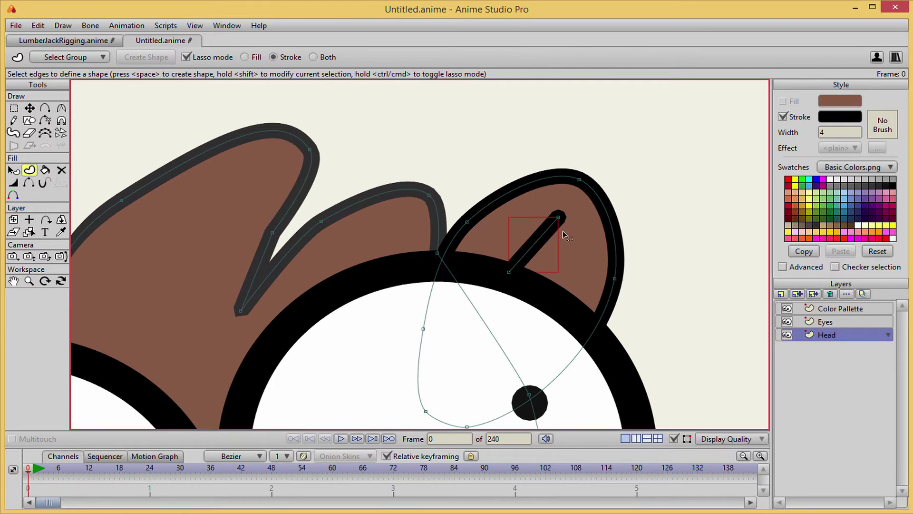
key("t")
left_click(525, 248)
Apply the head's dark grey outline style to the second ear and its inner line.
key("q")
left_click(485, 210)
key("i")
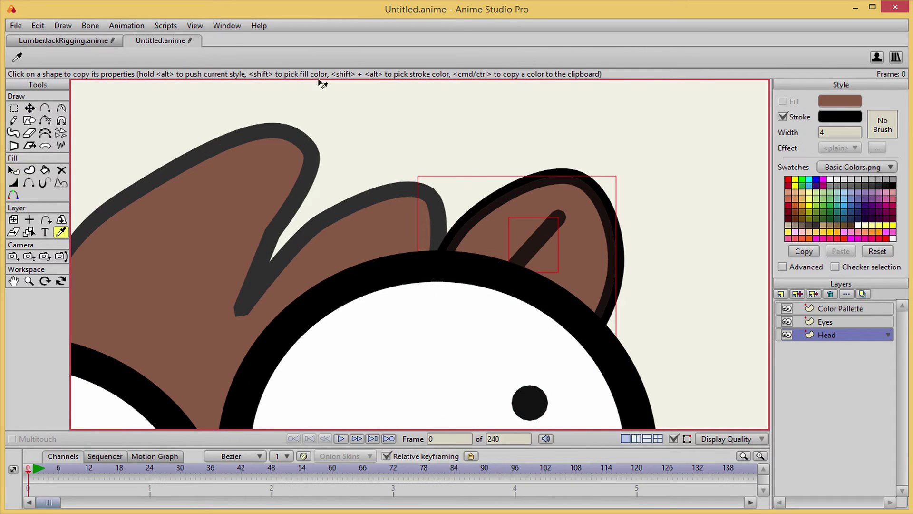
left_click(346, 204)
key("t")
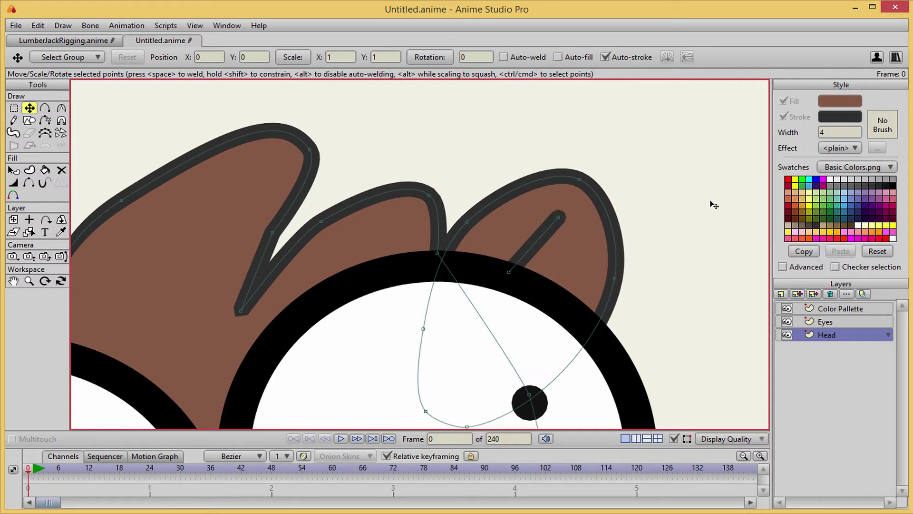
Group the Eyes and Head layers into a group layer named "Head".
scroll(614, 190, "down", 3)
scroll(583, 315, "up", 2)
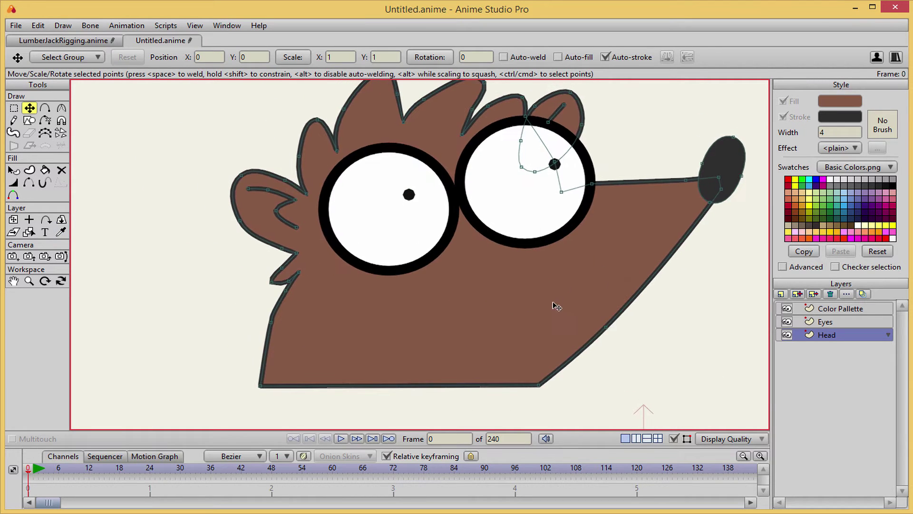
left_click(840, 318, "shift")
left_click(781, 294)
left_click(812, 338)
type("Head")
key("Return")
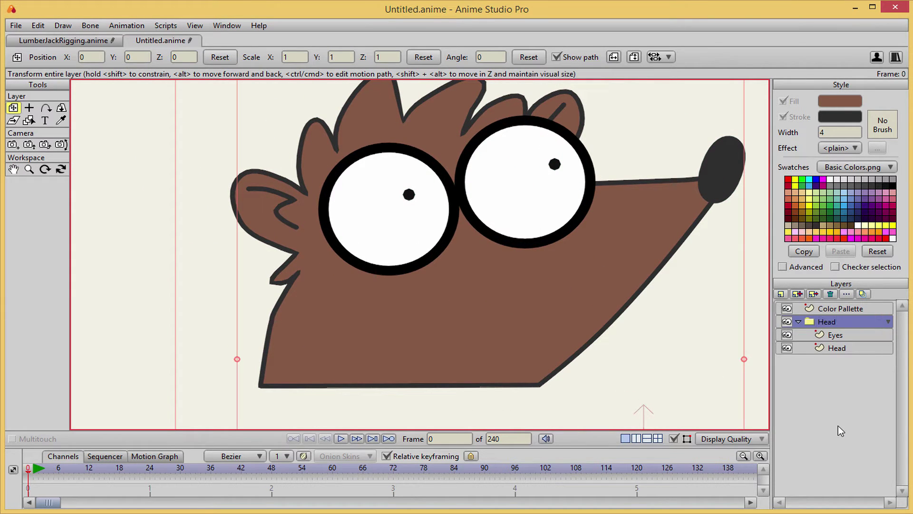
Set the Head group's masking to Hide all and add its Head vector layer to the mask.
left_click(799, 322)
double_click(845, 322)
left_click(688, 72)
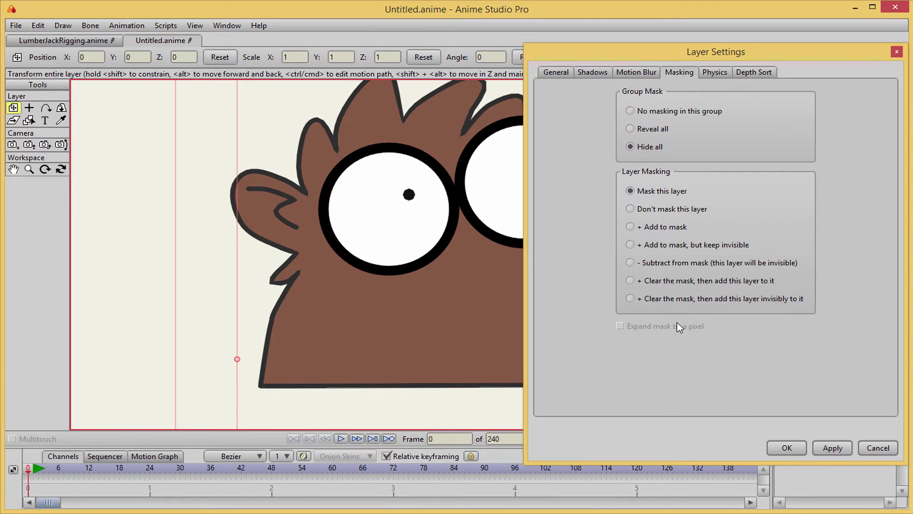
left_click(787, 448)
left_click(798, 321)
left_click(843, 348)
left_click(846, 335)
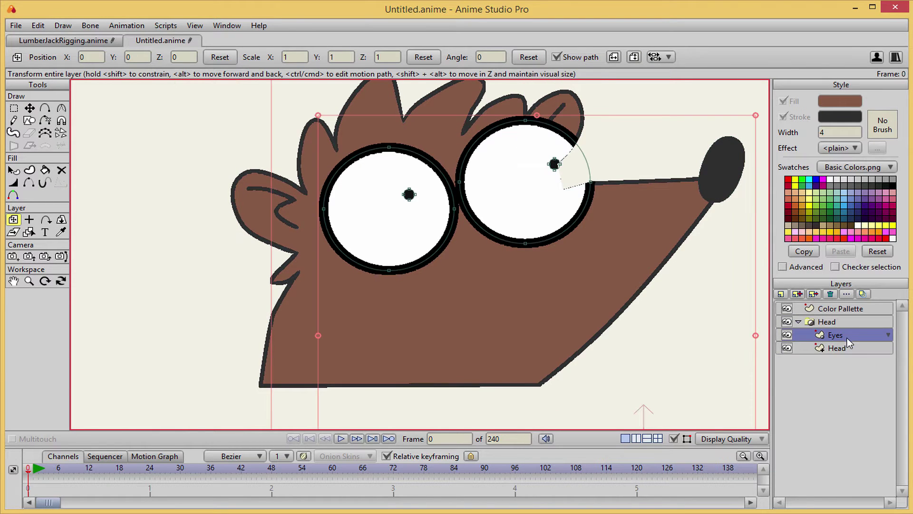
Add a vector layer named "Highlight" directly above the Head vector layer.
left_click(840, 348)
left_click(782, 295)
left_click(796, 306)
type("Highlight")
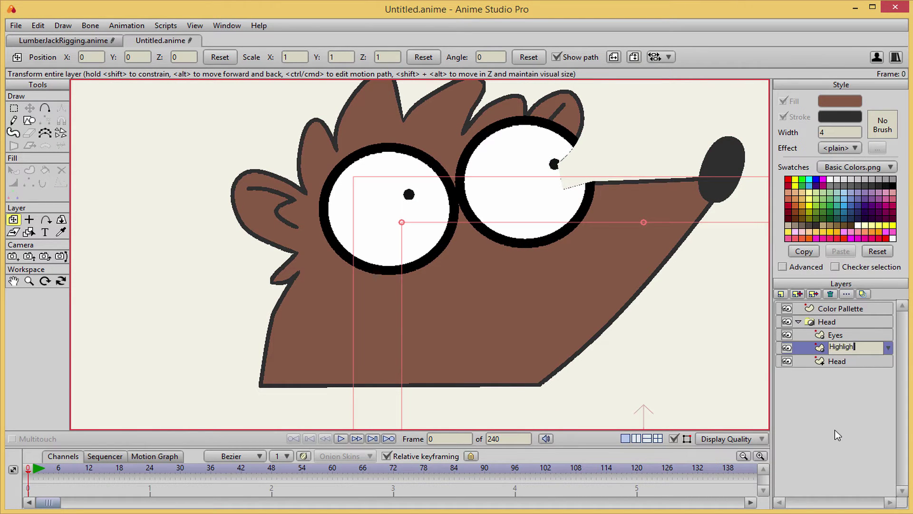
key("Return")
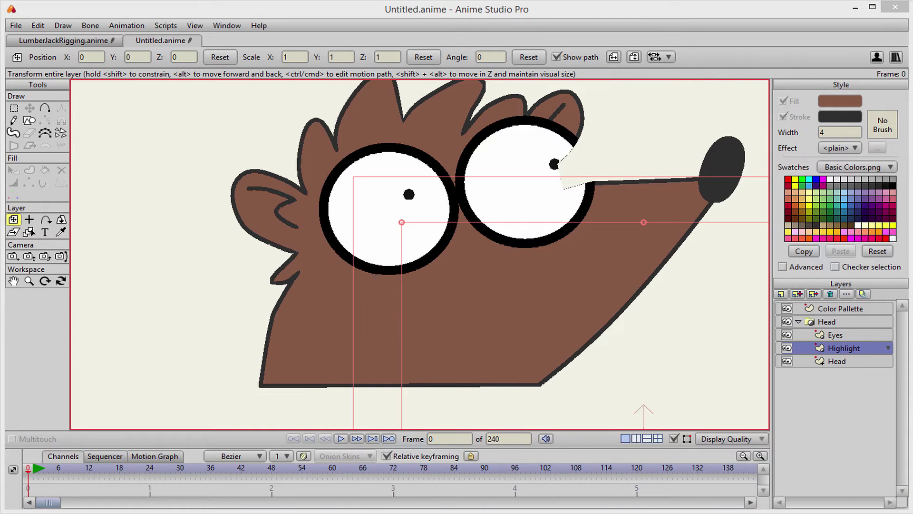
Exclude the Eyes layer from the Head group's mask.
scroll(632, 321, "down", 5)
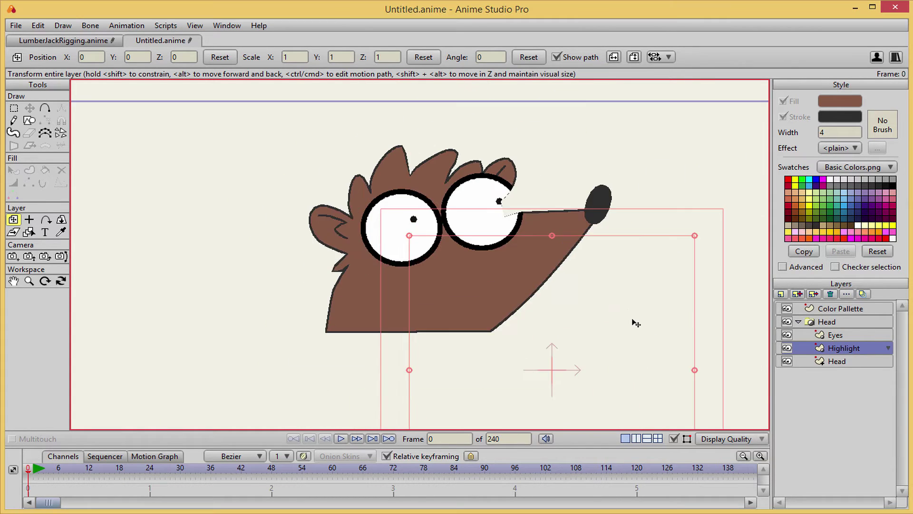
scroll(630, 318, "up", 4)
scroll(678, 311, "down", 1)
right_click(840, 339)
left_click(821, 358)
scroll(636, 285, "down", 2)
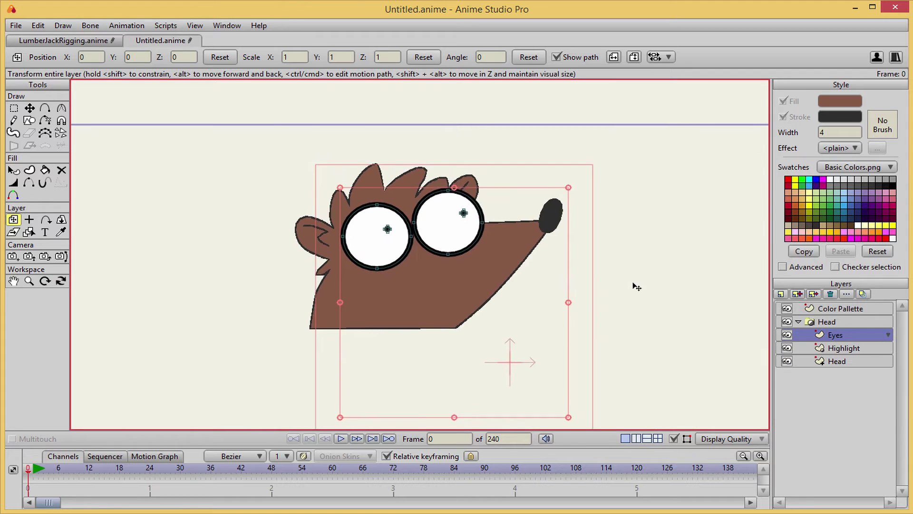
Duplicate the brown colour circle on the Color Pallette layer and place the copy below it.
left_click_drag(636, 285, 335, 317)
left_click(843, 309)
key("t")
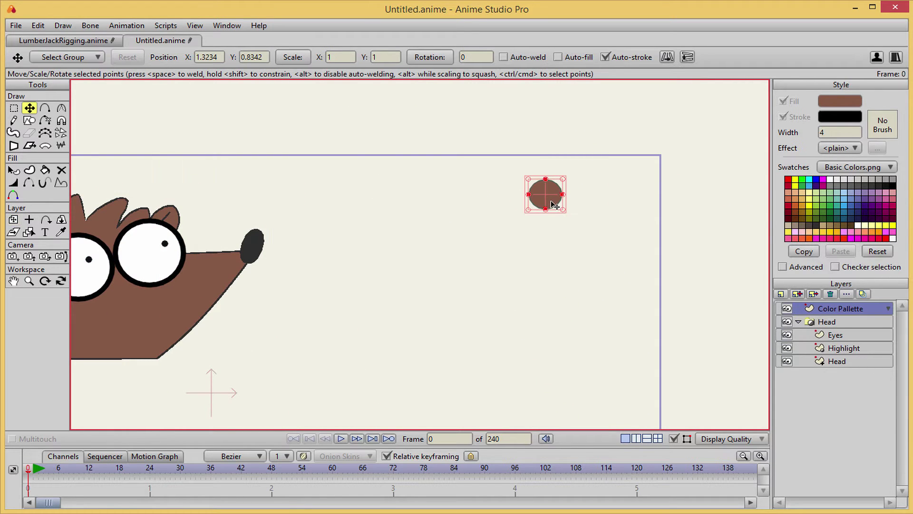
key("ctrl+v")
left_click_drag(552, 205, 552, 241)
Set the copied colour circle's fill to a light pinkish brown.
key("q")
left_click(554, 238)
left_click(840, 103)
left_click(520, 212)
left_click(692, 332)
key("t")
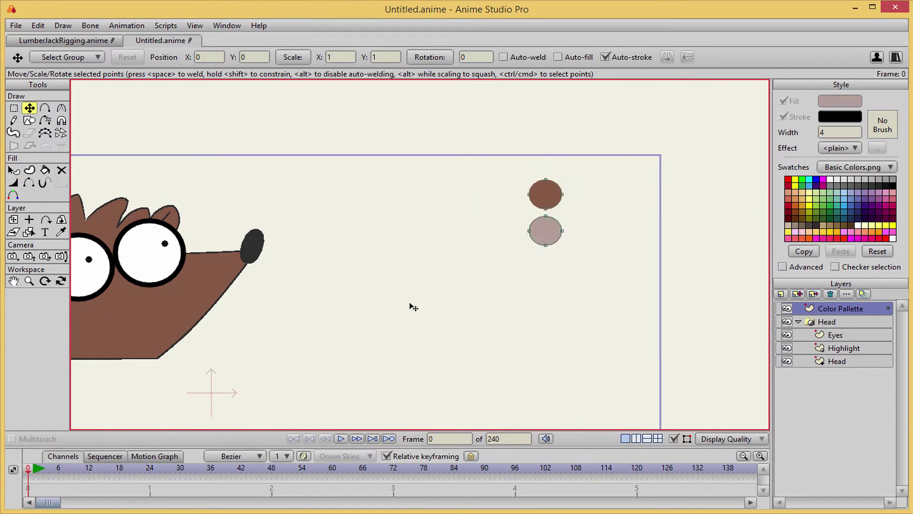
Push the jaw's curve point outward on the Head vector layer and adjust the jaw's bottom corner.
scroll(638, 293, "up", 1)
left_click_drag(410, 307, 613, 257)
scroll(607, 257, "down", 2)
scroll(605, 256, "up", 1)
left_click(849, 351)
scroll(462, 278, "up", 3)
left_click_drag(461, 278, 479, 261)
scroll(475, 269, "down", 4)
left_click(838, 361)
scroll(463, 273, "up", 3)
key("t")
mouse_move(420, 309)
left_mouse_down()
mouse_move(359, 309)
mouse_move(426, 309)
left_mouse_up()
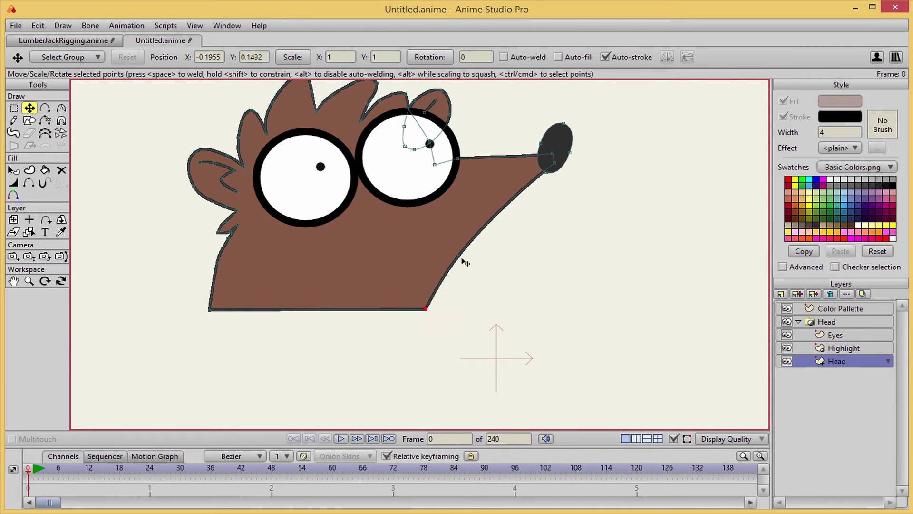
left_click_drag(462, 259, 490, 261)
left_click_drag(429, 314, 422, 314)
scroll(501, 284, "down", 5)
scroll(504, 284, "up", 2)
Draw a closed shape over the lower face on the Highlight layer and fill it with the light pinkish brown.
left_click(861, 350)
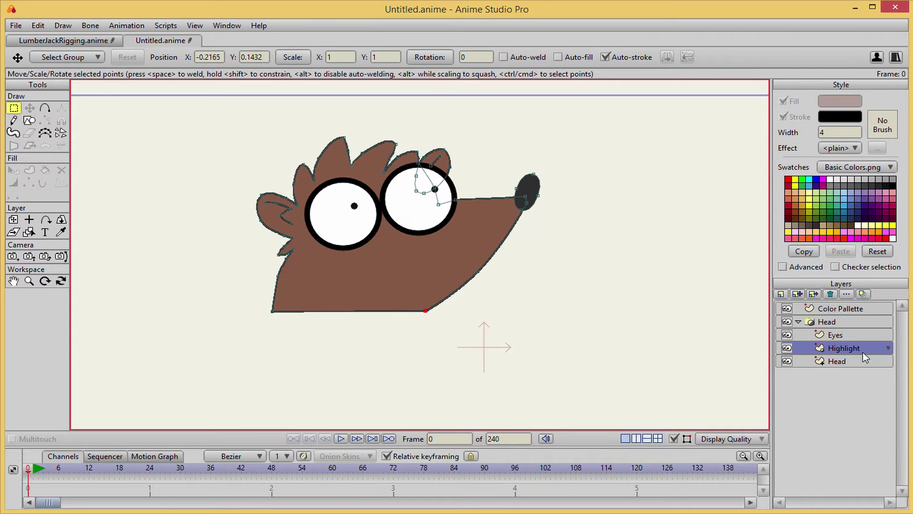
scroll(630, 232, "down", 3)
scroll(309, 290, "up", 4)
key("a")
left_click_drag(278, 320, 286, 275)
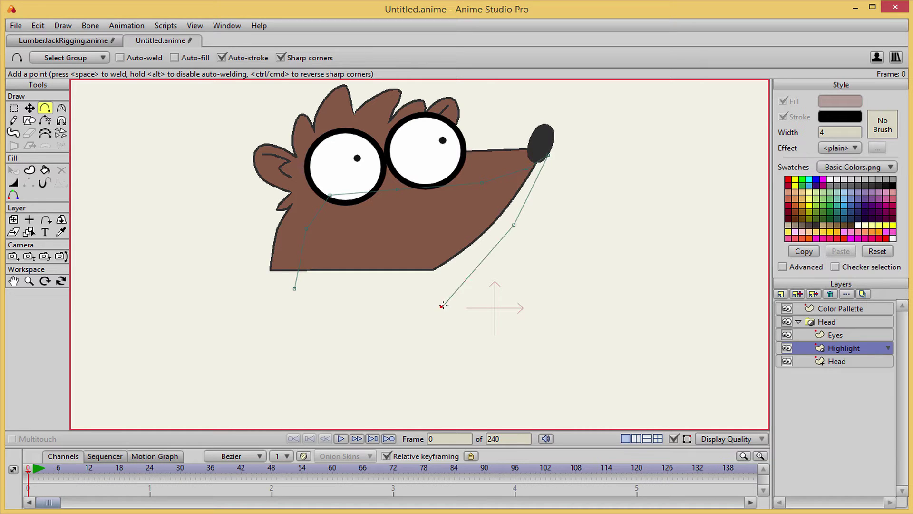
key("space")
key("ctrl+a")
key("u")
key("space")
key("t")
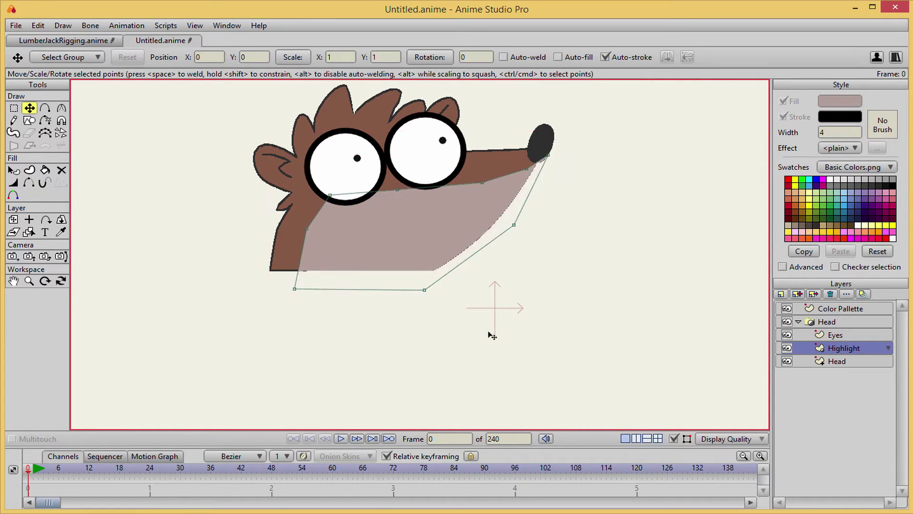
Curve the highlight's upper edge near the snout and fit its tip to the base of the nose.
scroll(494, 286, "up", 4)
left_click_drag(495, 166, 515, 207)
scroll(518, 209, "up", 2)
key("c")
left_click(683, 190)
key("t")
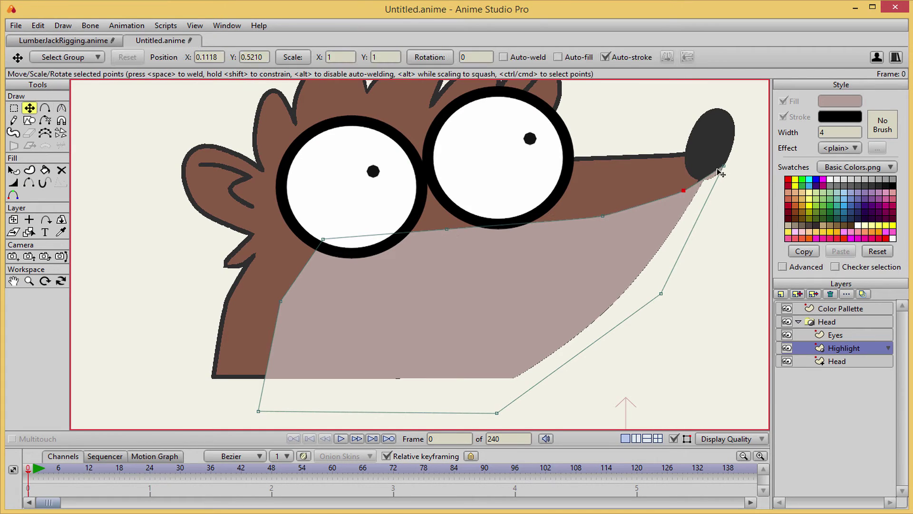
left_click_drag(701, 181, 701, 183)
left_click_drag(618, 205, 194, 259)
scroll(194, 259, "up", 5)
mouse_move(392, 208)
left_mouse_down()
mouse_move(386, 235)
mouse_move(407, 201)
left_mouse_up()
mouse_move(391, 207)
left_mouse_down()
mouse_move(365, 194)
mouse_move(407, 198)
mouse_move(384, 204)
left_mouse_up()
key("c")
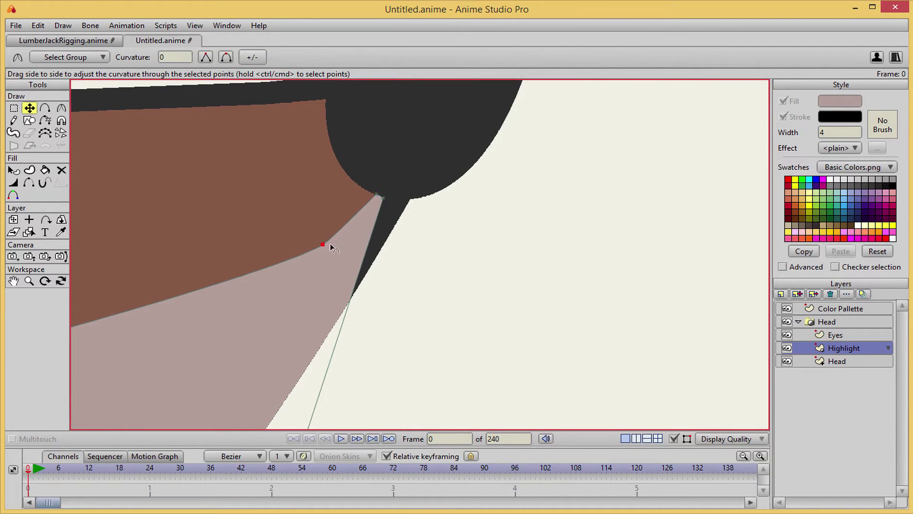
Move the highlight's outer edge point inward to the jaw outline and curve it to follow the jaw.
scroll(330, 245, "down", 3)
left_click_drag(451, 220, 430, 327)
key("c")
scroll(432, 267, "up", 4)
scroll(430, 326, "down", 2)
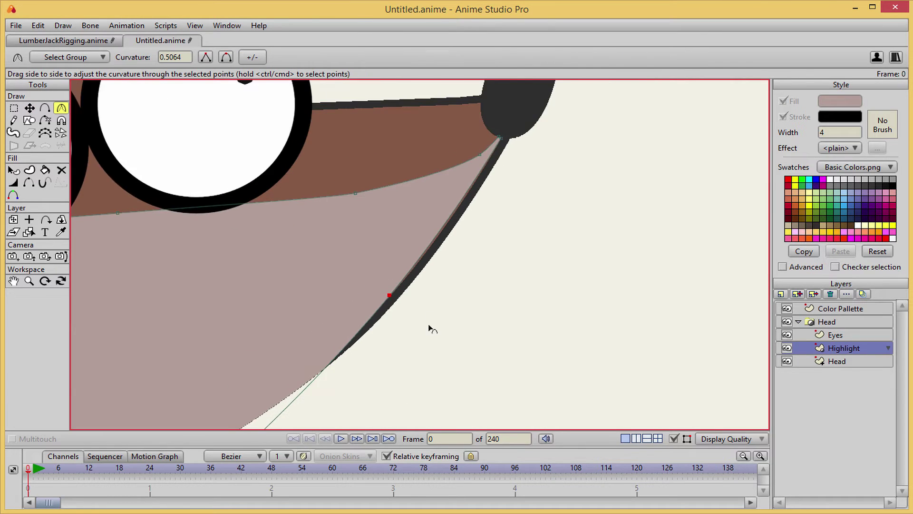
Fit the highlight's bottom corner to the jaw's corner and add a curved edge point along the jaw outline.
key("t")
left_click_drag(390, 297, 559, 142)
left_click_drag(358, 348, 373, 305)
key("a")
left_click(476, 230)
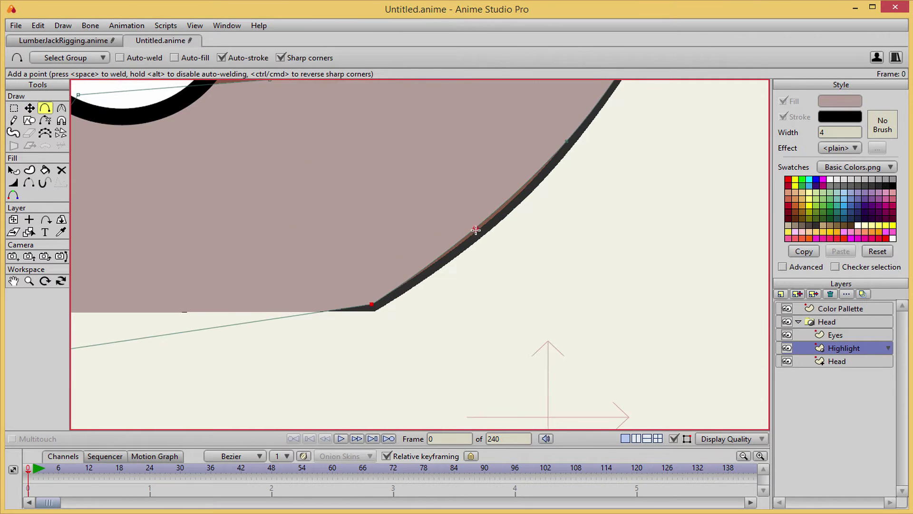
key("c")
key("t")
scroll(560, 255, "down", 4)
left_click_drag(476, 232, 458, 310)
scroll(560, 255, "up", 2)
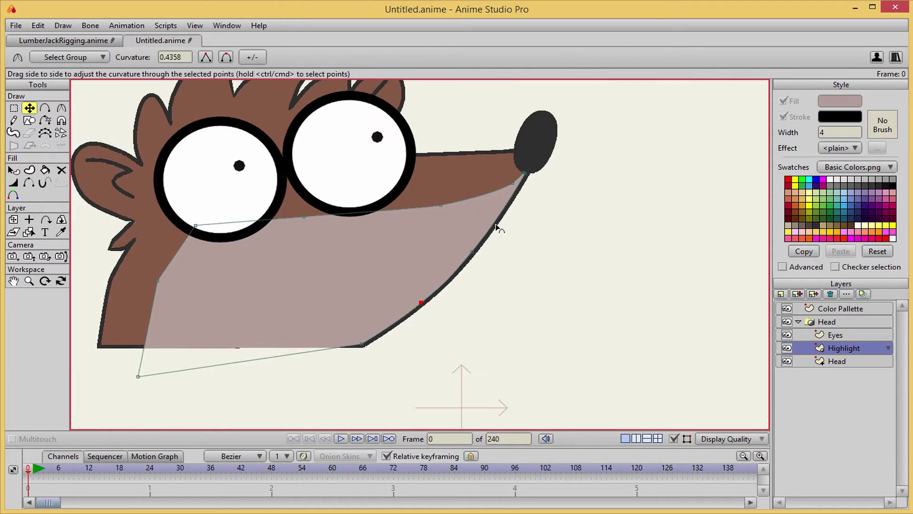
Adjust the two upper-edge points of the highlight below the snout and smooth the curvature through them.
scroll(504, 209, "down", 1)
left_click_drag(436, 208, 434, 201)
left_click_drag(504, 184, 507, 184)
key("c")
left_click_drag(447, 202, 585, 220)
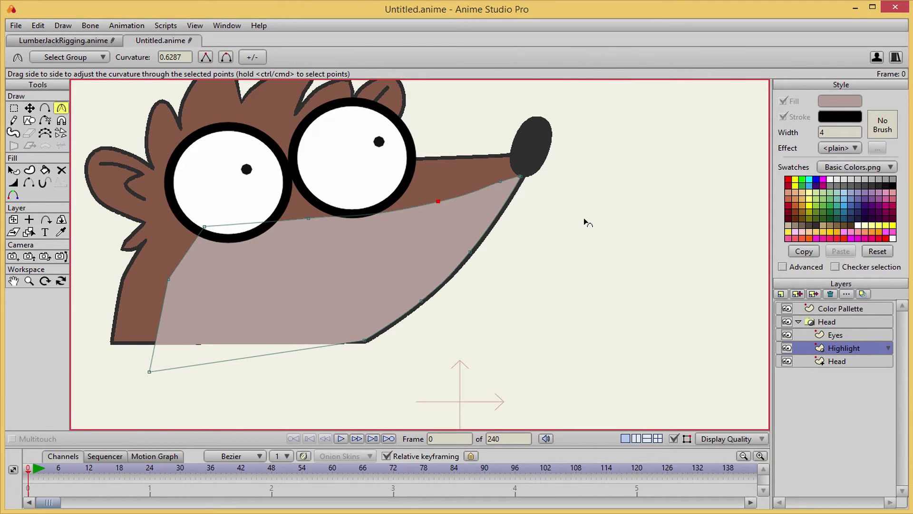
key("t")
left_click_drag(505, 184, 503, 185)
key("c")
Shift the highlight's rear edge points forward beneath the eye and curve that edge.
scroll(468, 244, "down", 3)
scroll(470, 247, "up", 2)
key("t")
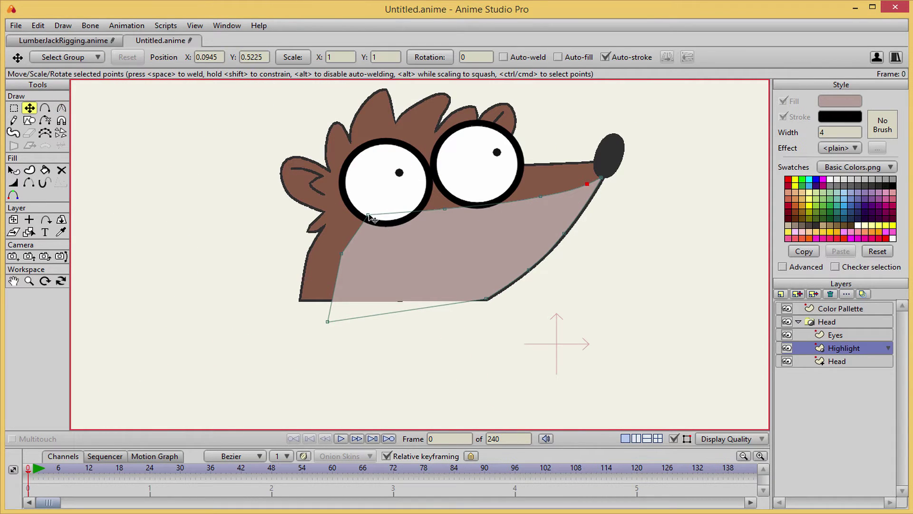
left_click_drag(345, 255, 383, 206)
key("c")
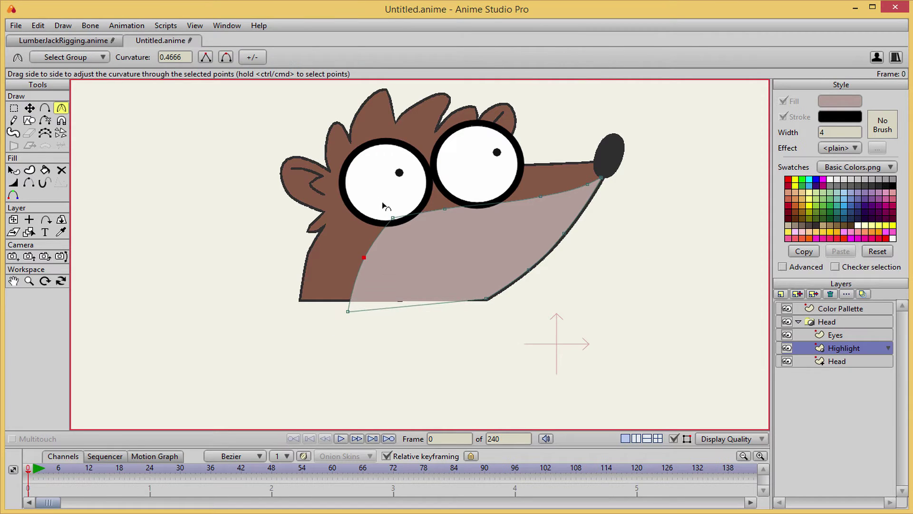
Fit the highlight's jaw edge points and rear bottom corner to the head outline.
key("t")
scroll(504, 257, "up", 3)
left_click_drag(602, 280, 598, 277)
left_click_drag(533, 328, 533, 330)
scroll(533, 330, "up", 4)
left_click_drag(364, 282, 420, 264)
scroll(366, 285, "down", 2)
scroll(493, 298, "down", 5)
scroll(483, 245, "up", 6)
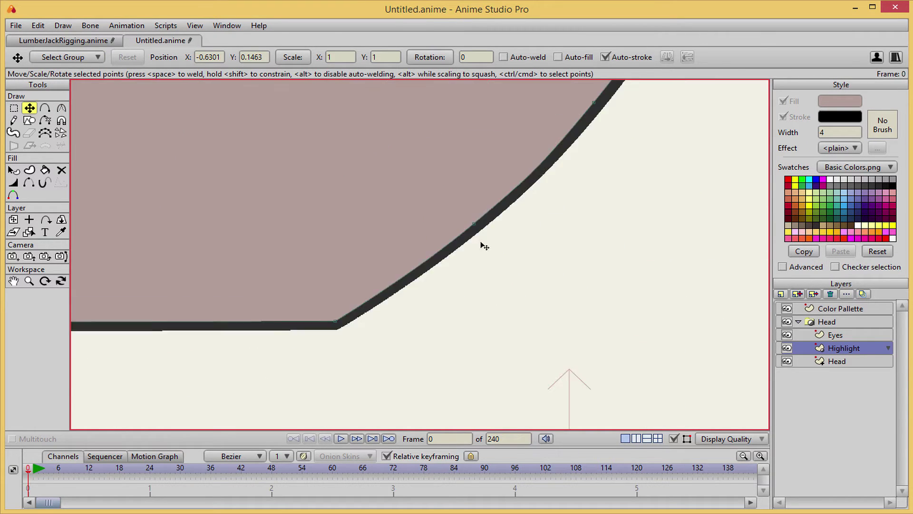
scroll(481, 252, "down", 5)
scroll(422, 277, "up", 1)
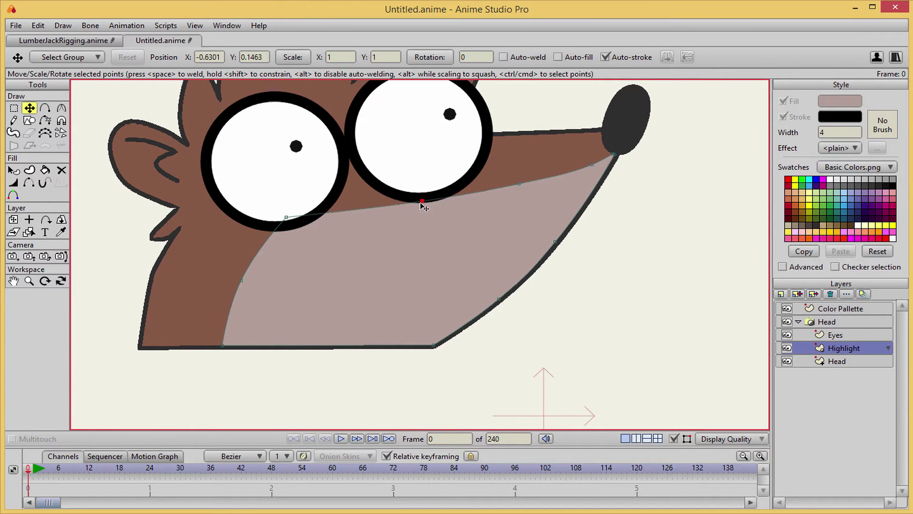
Render the current frame to inspect the highlight, and close the preview.
scroll(419, 200, "down", 5)
key("ctrl+r")
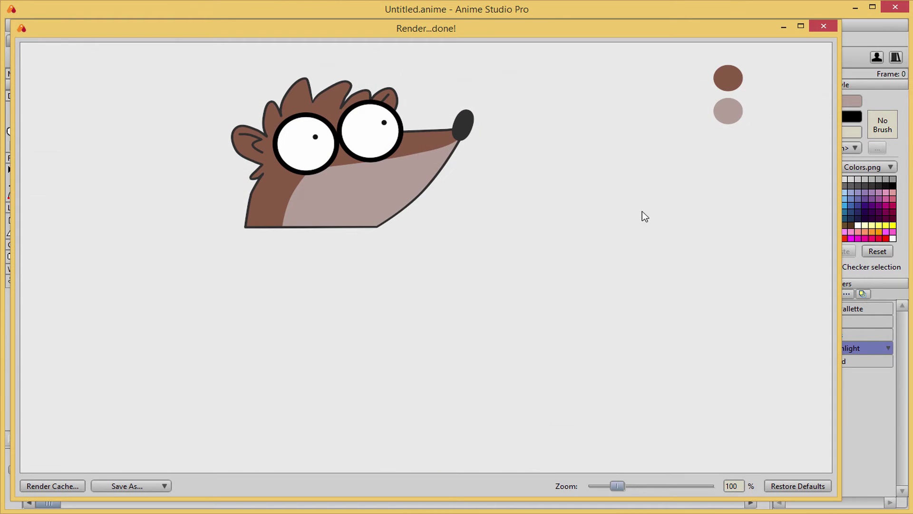
left_click(823, 26)
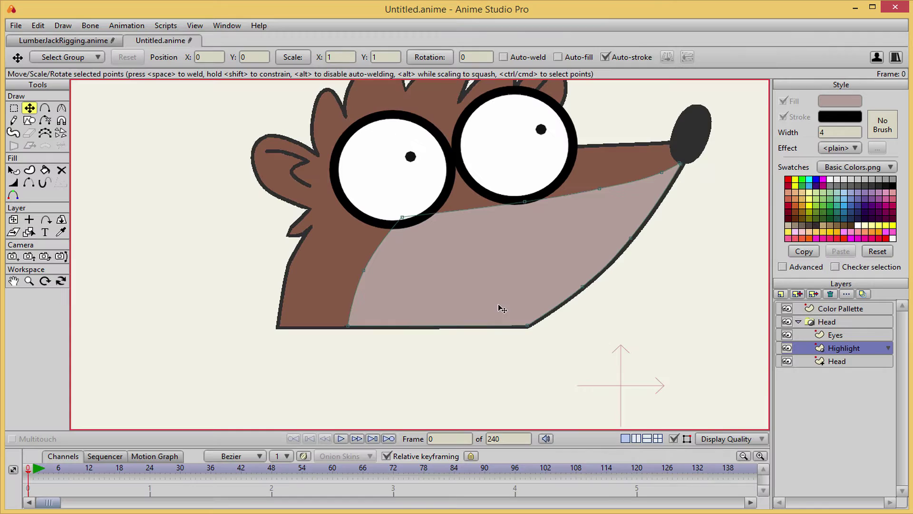
left_click(850, 360)
left_click(781, 294)
left_click(781, 305)
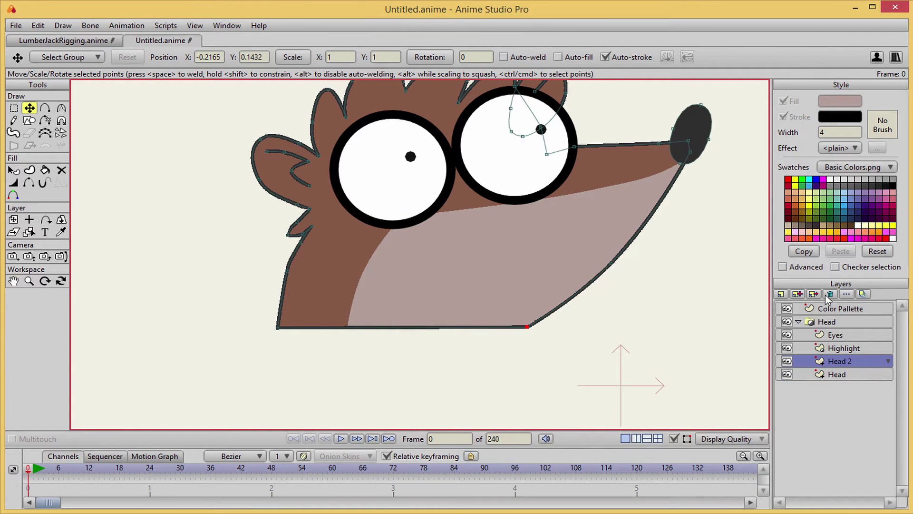
left_click(828, 295)
Create a new vector layer named Mouth between the Highlight and Head layers.
left_click(781, 294)
left_click(789, 305)
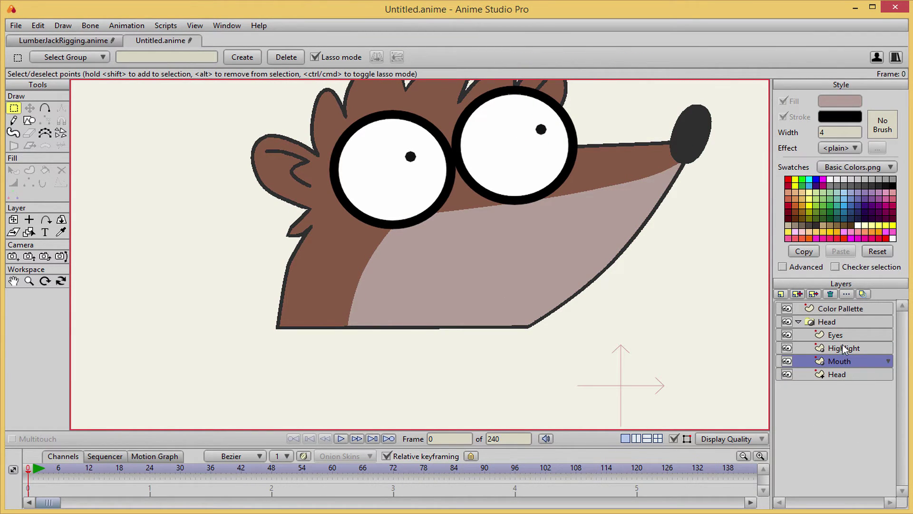
left_click(834, 295)
key("ctrl+z")
right_click(844, 363)
left_click(841, 380)
Draw an arched five-point mouth line on the lower face beneath the eyes and smooth its curvature.
key("a")
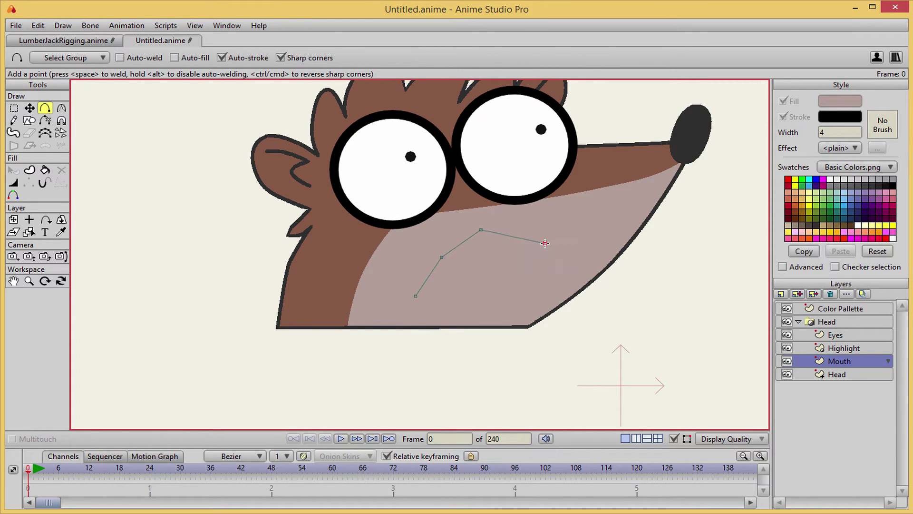
key("t")
key("ctrl+a")
left_click_drag(467, 246, 455, 232)
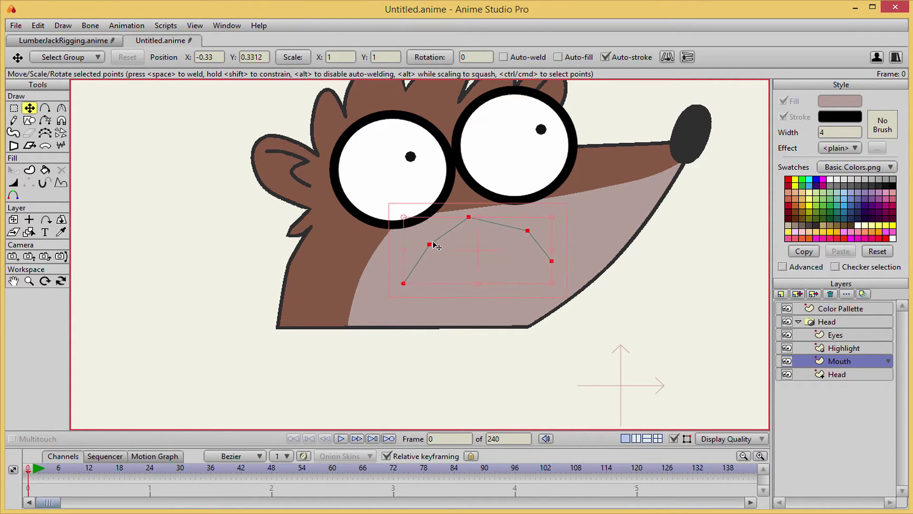
key("c")
left_click_drag(392, 231, 423, 289)
scroll(481, 252, "up", 1)
Create a stroke-only shape from the mouth curve with a black stroke of width 4.
key("u")
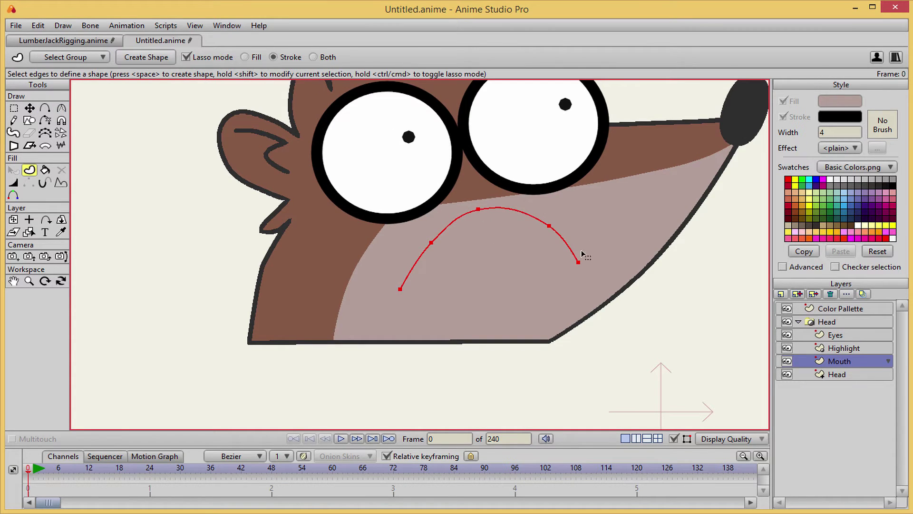
left_click(555, 266)
key("ctrl+a")
left_click(494, 278)
Move the Mouth layer above the Highlight layer and position the mouth line on the lower face.
key("t")
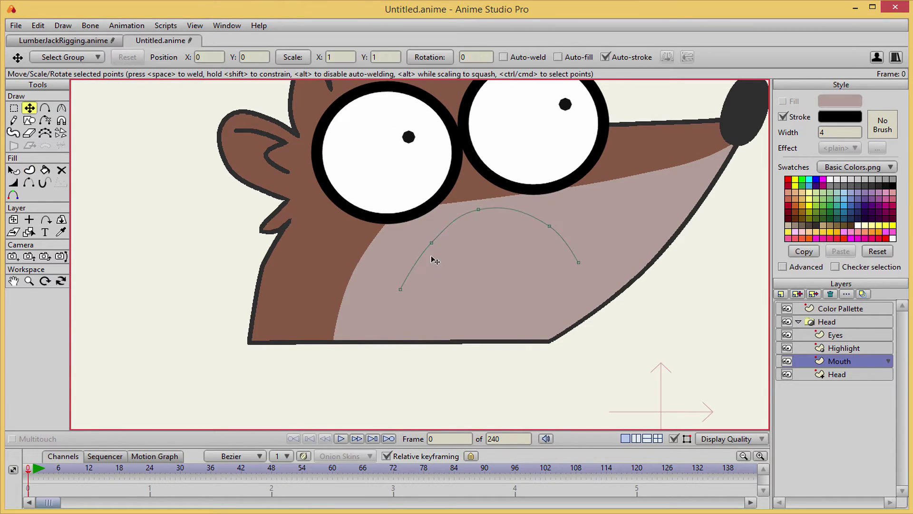
key("ctrl+a")
left_click_drag(444, 236, 463, 351)
key("q")
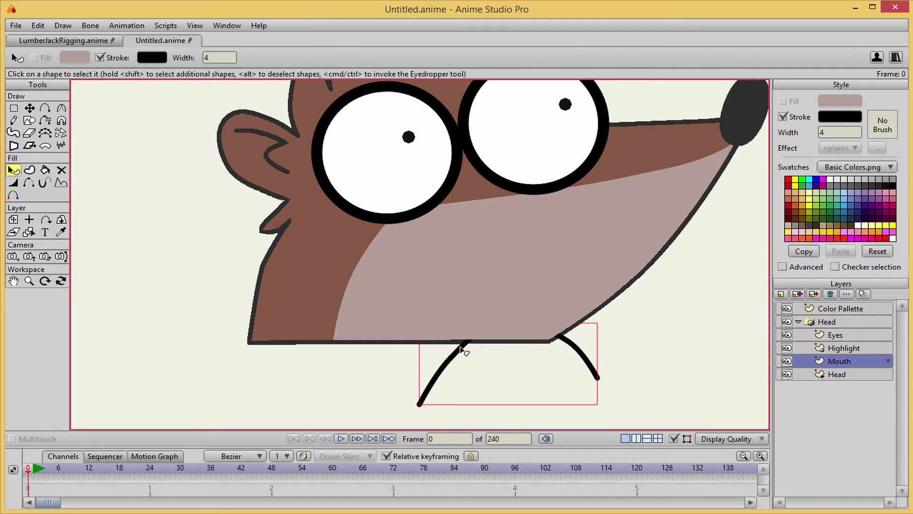
left_click_drag(848, 362, 848, 343)
key("t")
mouse_move(480, 329)
left_mouse_down()
mouse_move(481, 218)
mouse_move(462, 221)
mouse_move(454, 239)
mouse_move(600, 217)
mouse_move(588, 222)
left_mouse_up()
Delete two intermediate points from the mouth line and round it into a smooth arch.
scroll(483, 230, "up", 1)
scroll(483, 228, "up", 1)
left_click(382, 257)
key("Delete")
left_click(549, 233)
key("Delete")
key("c")
scroll(464, 251, "down", 2)
scroll(464, 251, "up", 1)
Change the mouth line's stroke colour to the dark grey of the head outline.
key("q")
left_click(454, 226)
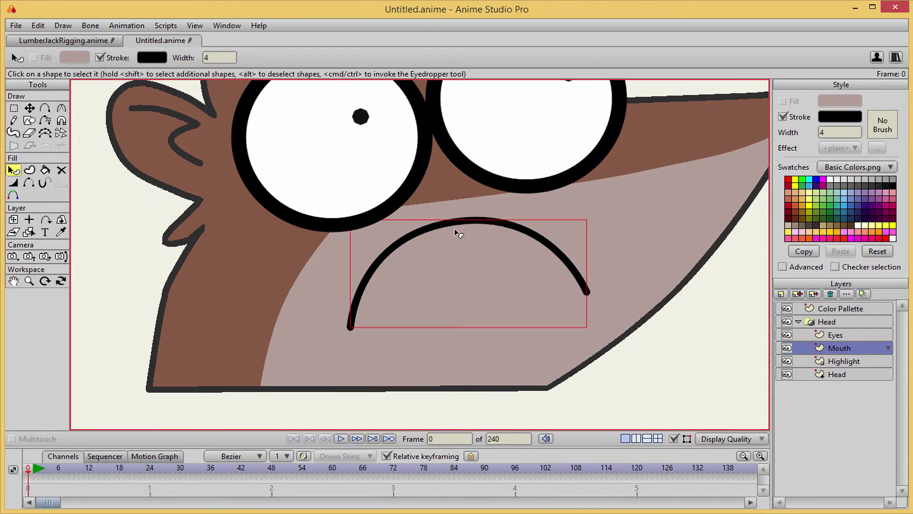
left_click(840, 116)
left_click(456, 323)
left_click(728, 334)
scroll(601, 224, "down", 3)
scroll(261, 219, "up", 3)
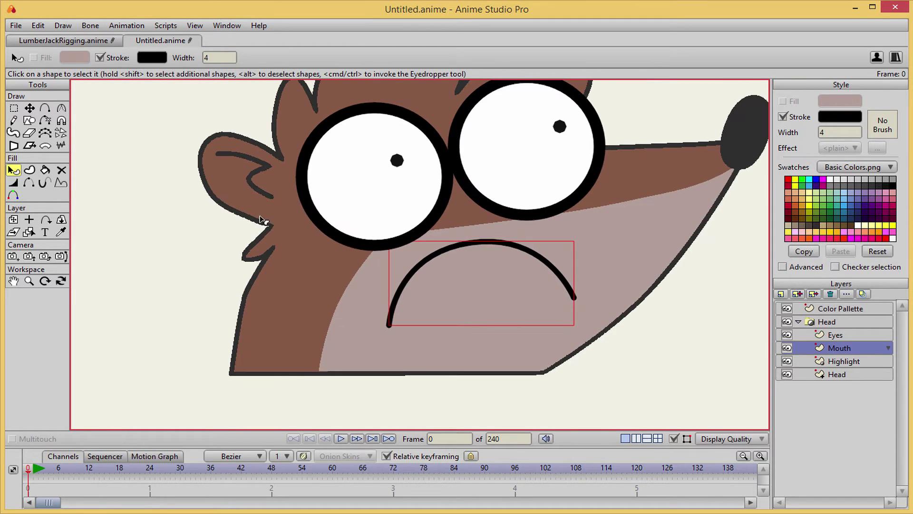
Duplicate the mouth arch and place a smaller copy just below it.
key("t")
scroll(467, 247, "up", 2)
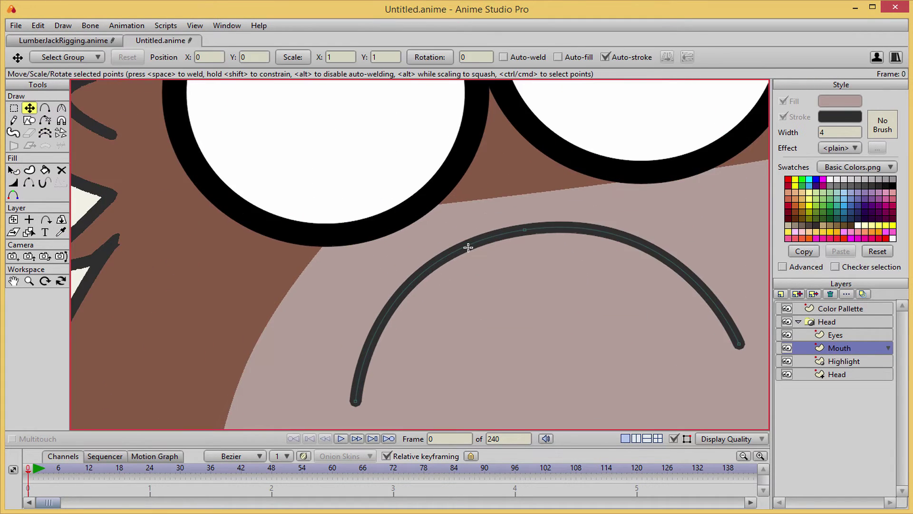
scroll(470, 244, "down", 3)
key("ctrl+c")
key("ctrl+v")
left_click_drag(485, 248, 486, 275)
left_click_drag(546, 340, 468, 279)
key("Return")
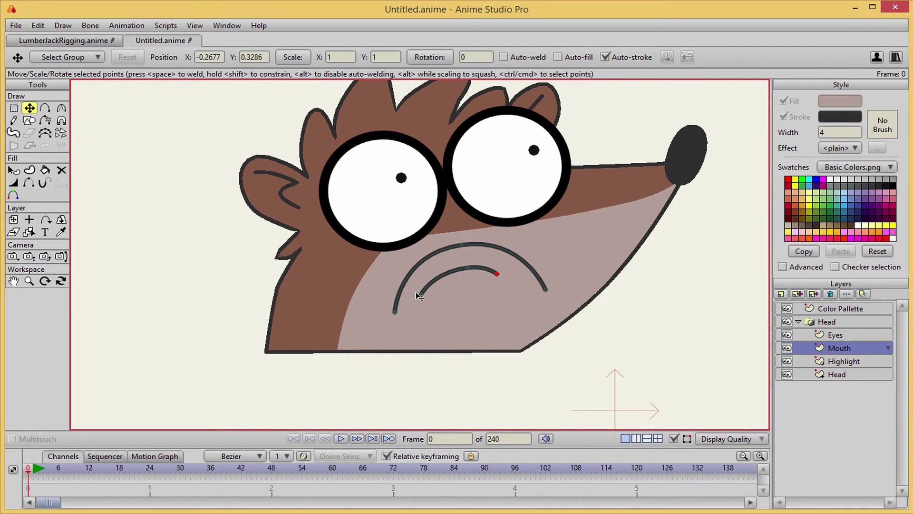
Place another small copy of the mouth arch above the main mouth line, beneath the eyes.
left_click(396, 311)
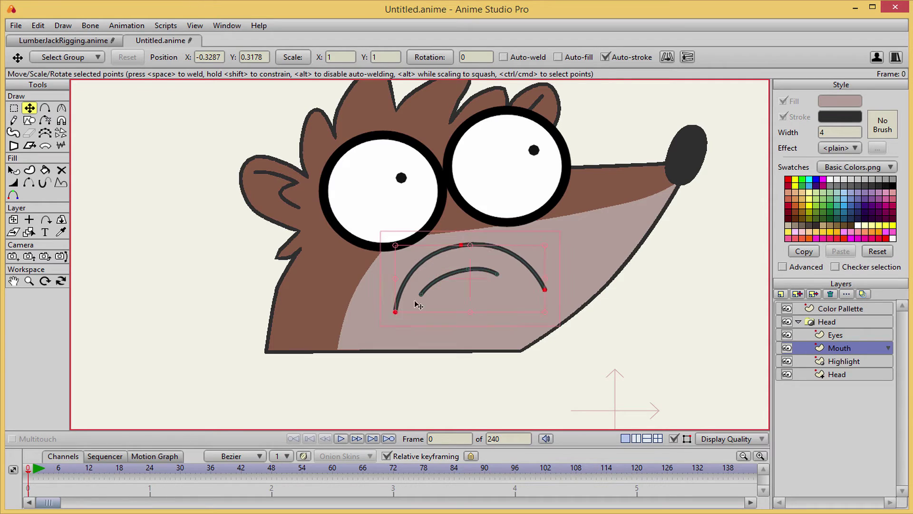
scroll(421, 304, "up", 2)
left_click_drag(469, 283, 428, 265)
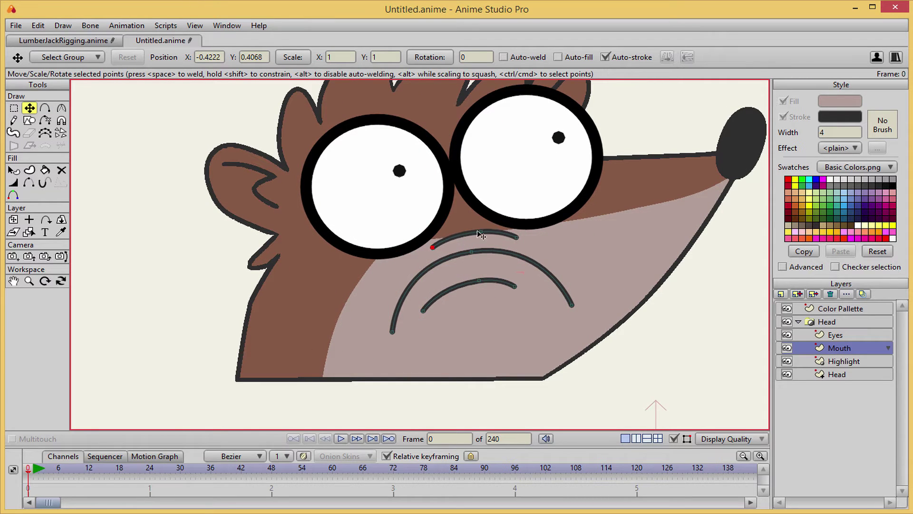
Add a point to the Highlight layer's upper edge above the small arc, raise it and curve it.
left_click(844, 361)
key("a")
left_click(466, 232)
key("t")
left_click_drag(466, 231, 465, 224)
key("c")
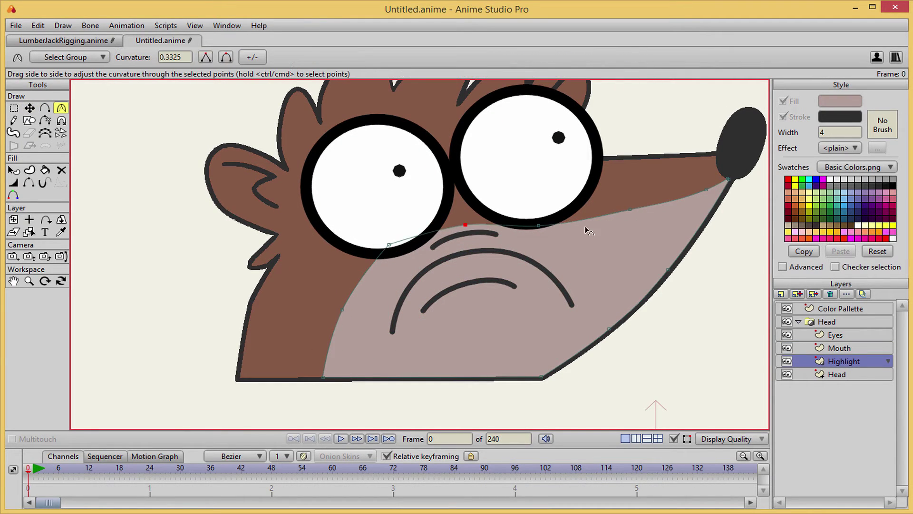
Raise the highlight's upper-edge points below the snout and nudge the whole highlight slightly upward.
key("t")
left_click_drag(629, 209, 628, 196)
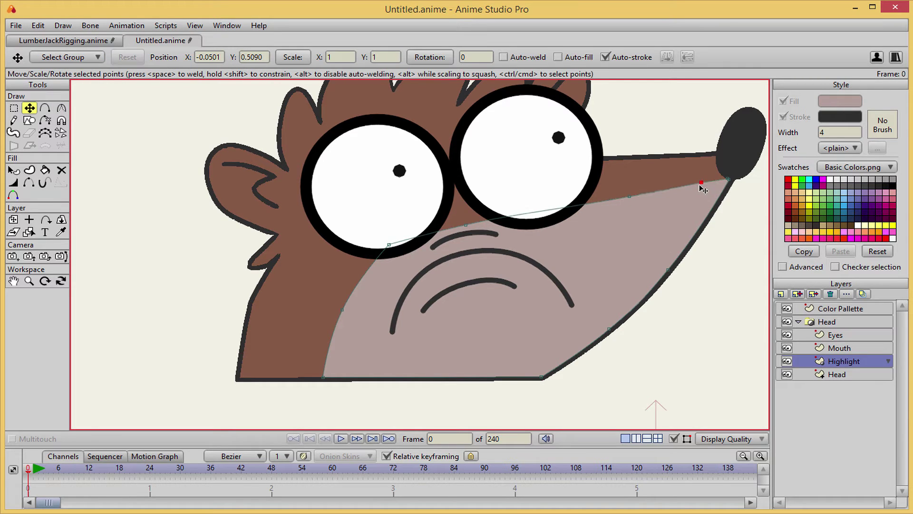
key("ctrl+a")
scroll(635, 229, "down", 4)
key("Up")
key("Up")
scroll(650, 287, "up", 5)
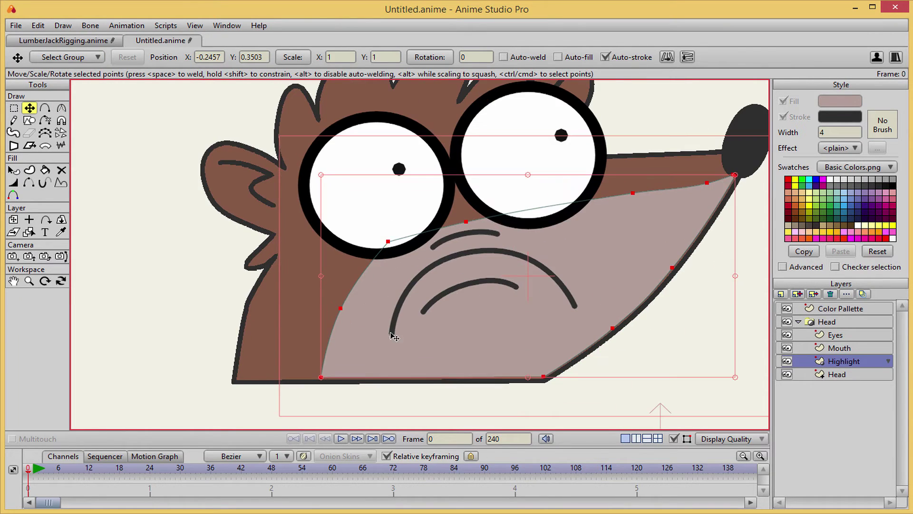
Pull both ends of the main mouth arch up and inward on the Mouth layer and adjust the small arcs.
right_click(392, 333, "alt")
left_click_drag(391, 332, 385, 315)
left_click_drag(575, 306, 555, 289)
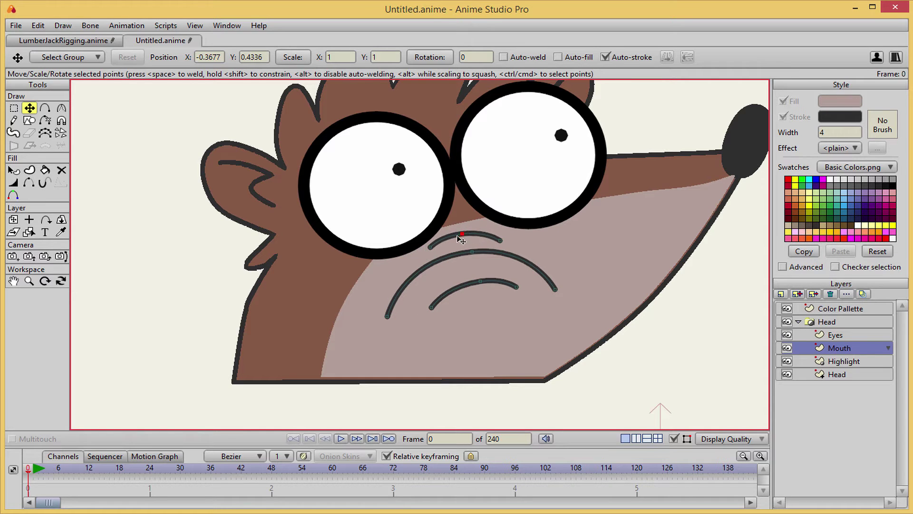
Render the frame to check the finished mouth lines, and close the preview.
scroll(597, 271, "down", 3)
key("ctrl+r")
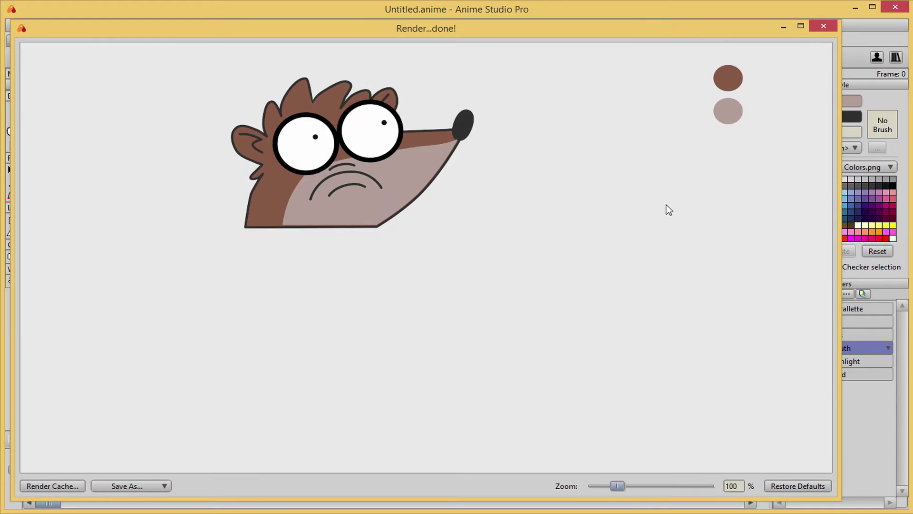
left_click(824, 26)
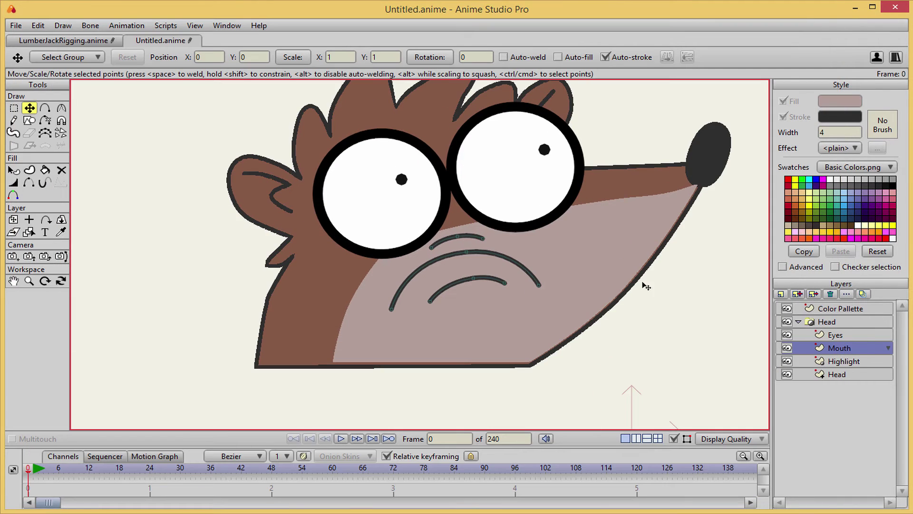
Move the Head layer's jaw point and front bottom corner inward to reshape the jaw.
left_click(841, 374)
left_click_drag(620, 302, 595, 297)
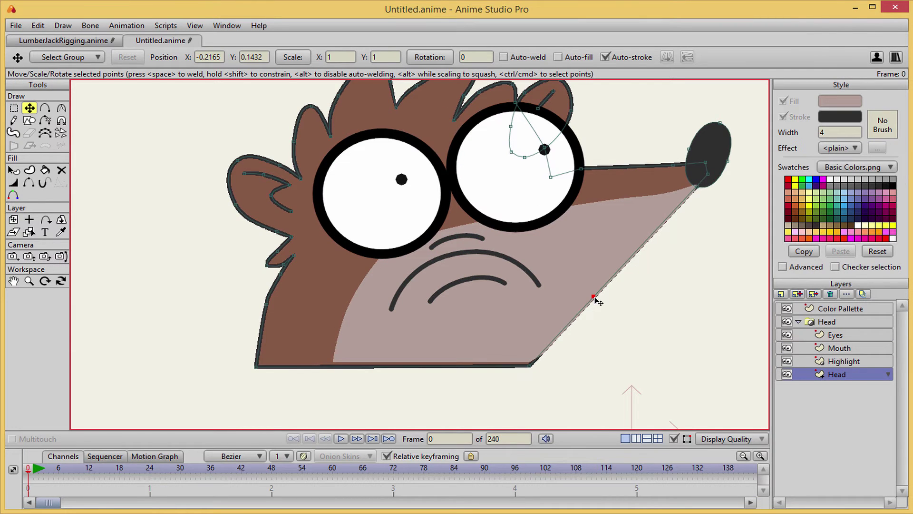
left_click_drag(530, 365, 514, 361)
left_click_drag(592, 296, 590, 298)
left_click_drag(514, 360, 493, 358)
double_click(785, 374)
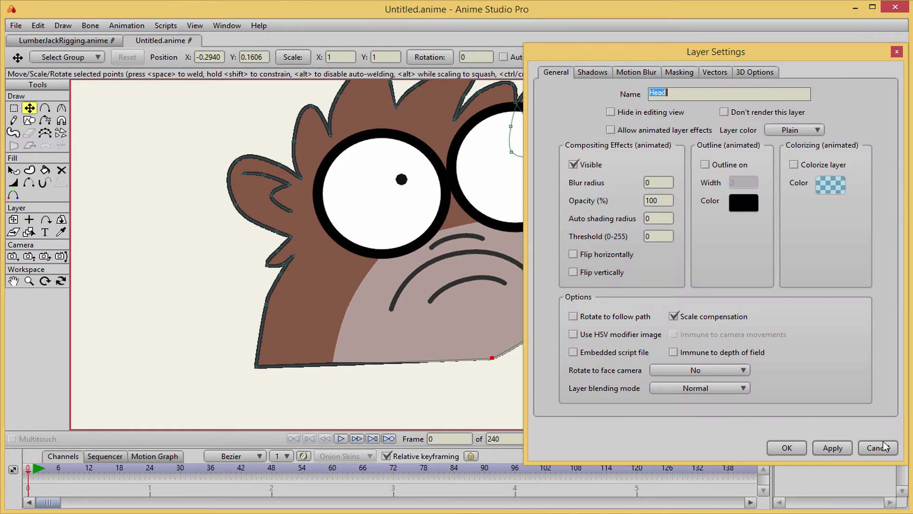
left_click(882, 445)
double_click(856, 322)
left_click(679, 73)
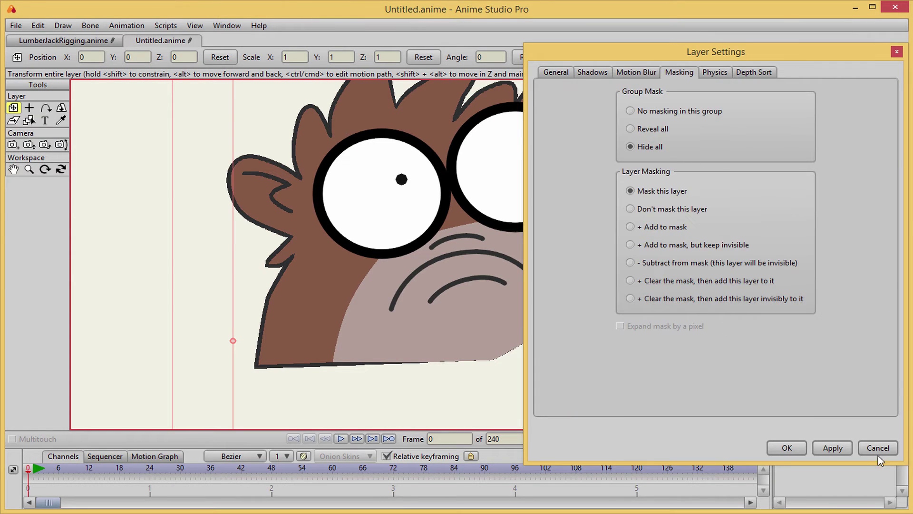
left_click(878, 449)
Change the Head layer's masking settings so the highlight leaves the jaw outline uncovered, and apply them.
double_click(856, 374)
left_click(679, 73)
left_click(622, 264)
left_click(832, 451)
left_click(787, 448)
Render the frame to check the reshaped jaw and its outline, and close the preview.
key("t")
scroll(618, 400, "up", 2)
scroll(656, 322, "down", 2)
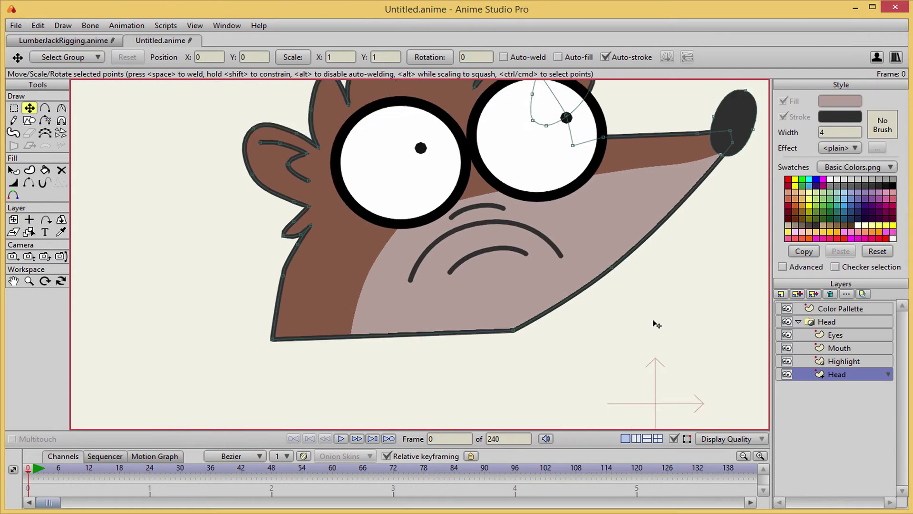
key("ctrl+r")
left_click(823, 26)
Reposition the Highlight layer's upper-edge points beneath the front eye and snout to straighten that edge.
scroll(528, 195, "up", 3)
left_click(588, 203)
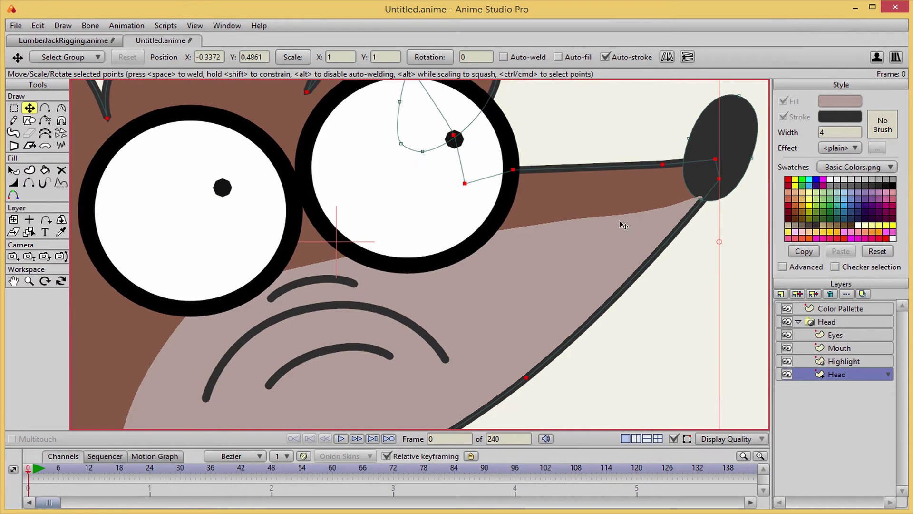
left_click(827, 359)
left_click(557, 221)
left_click_drag(559, 221, 554, 228)
left_click_drag(318, 263, 425, 252)
scroll(489, 305, "down", 4)
left_click_drag(484, 306, 566, 285)
scroll(419, 252, "up", 2)
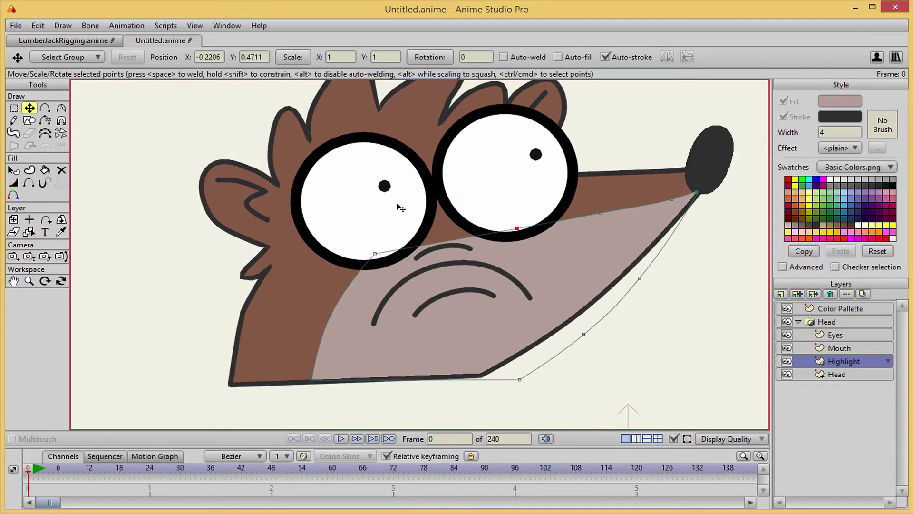
Adjust the Head layer's points along the side and base of the tall hair tuft above the rear eye.
left_click_drag(375, 84, 387, 145)
left_click(386, 129)
right_click(377, 154, "alt")
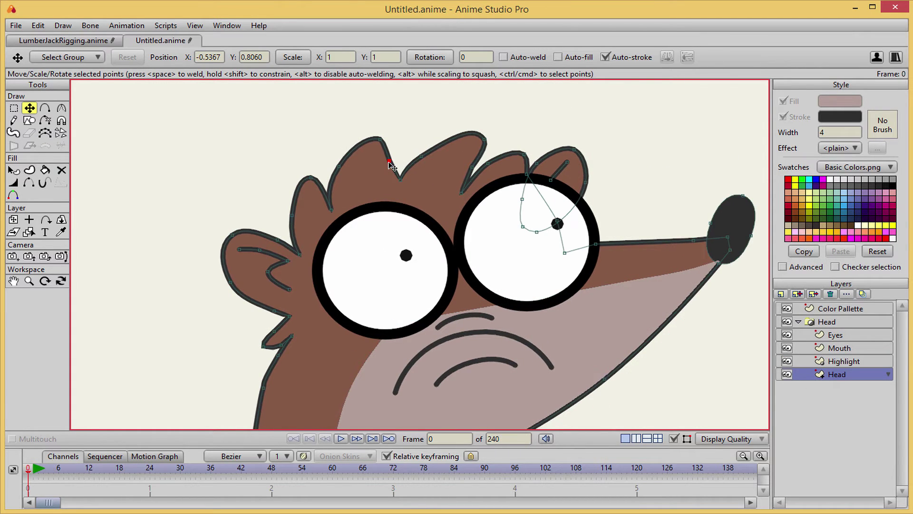
left_click(420, 157)
Adjust the curve at the tip of the hair tuft between the eyes and raise the notch point beside it.
left_click(483, 139)
key("c")
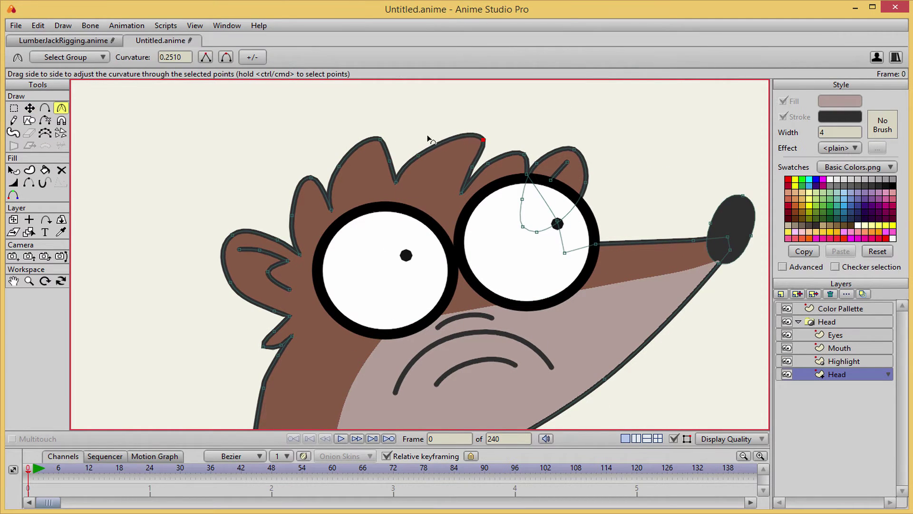
key("t")
left_click_drag(461, 193, 463, 187)
scroll(494, 193, "down", 3)
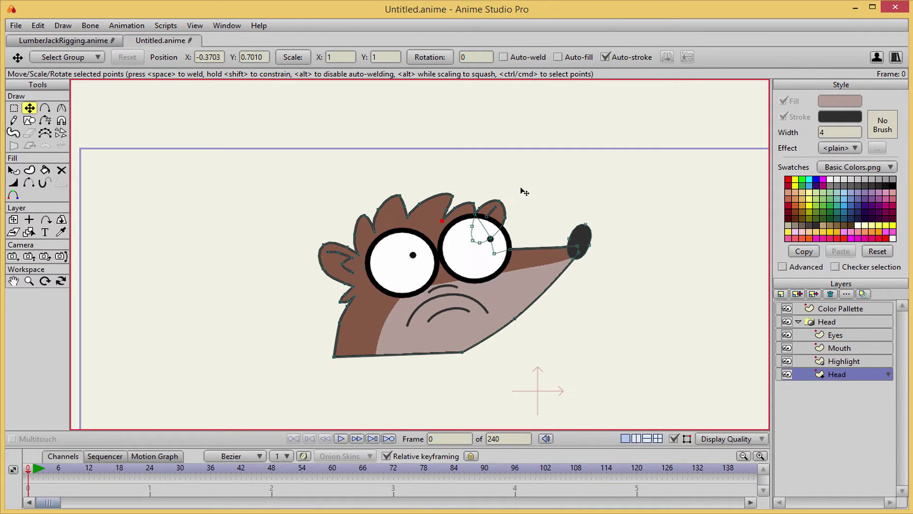
Recolour the outlines of both eye circles on the Eyes layer with the dark grey sampled from the head outline.
scroll(521, 190, "up", 4)
scroll(496, 214, "down", 5)
scroll(622, 287, "up", 6)
key("q")
left_click(508, 295)
right_click(484, 259, "alt")
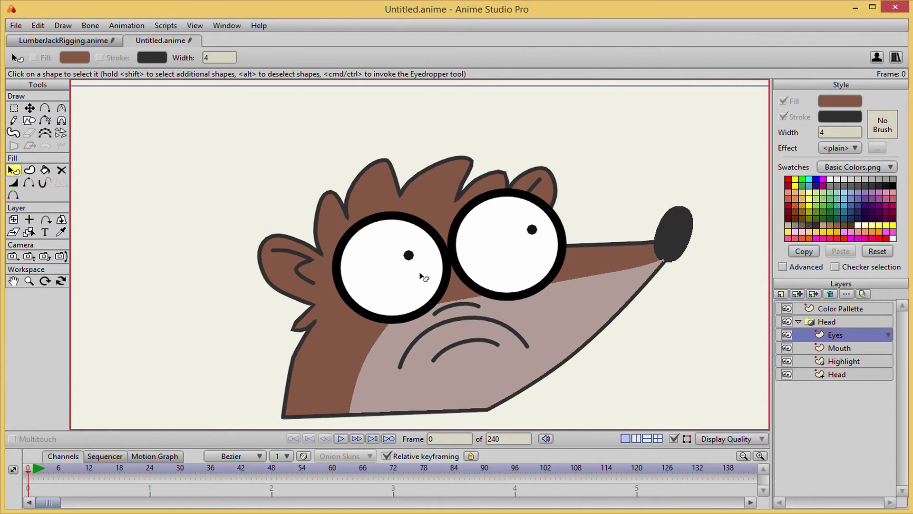
key("t")
key("q")
left_click(422, 275)
left_click(504, 265, "shift")
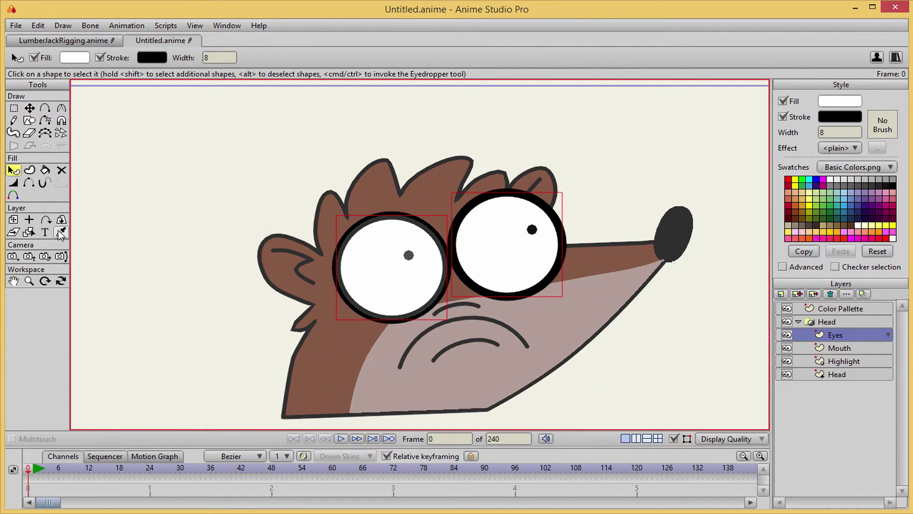
left_click(61, 233)
left_click(291, 373, "ctrl")
key("t")
Render the frame to check the recoloured eye outlines, and close the preview.
scroll(470, 291, "up", 6)
scroll(523, 319, "down", 6)
key("ctrl+r")
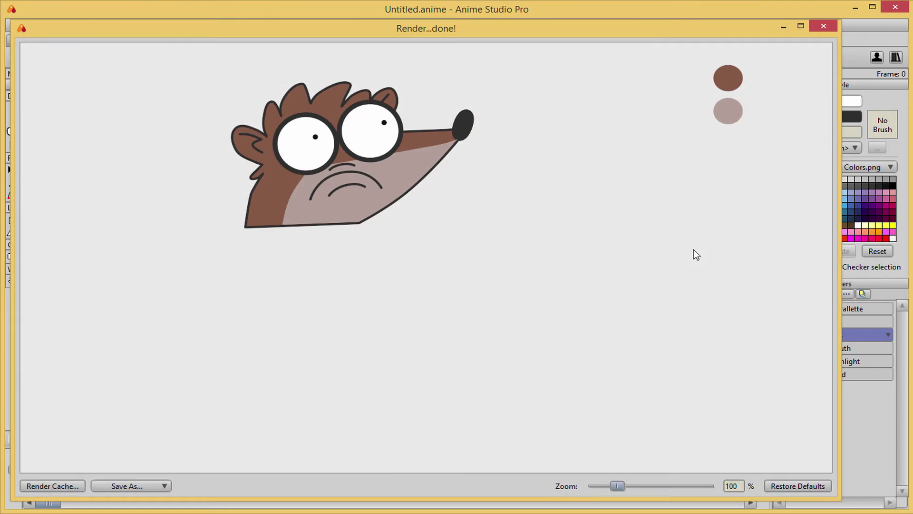
left_click(823, 26)
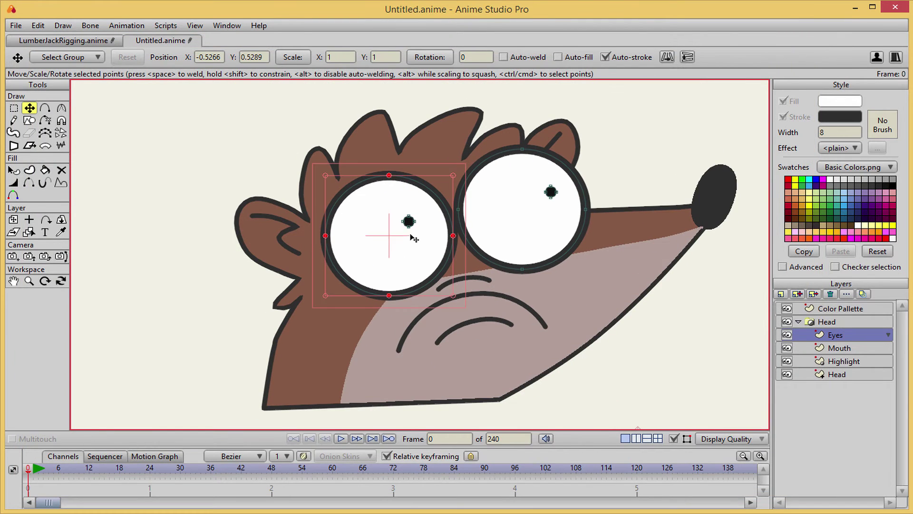
Try to squash both eye circles vertically as one selection.
left_click(461, 241, "ctrl")
left_click(423, 276, "ctrl+shift")
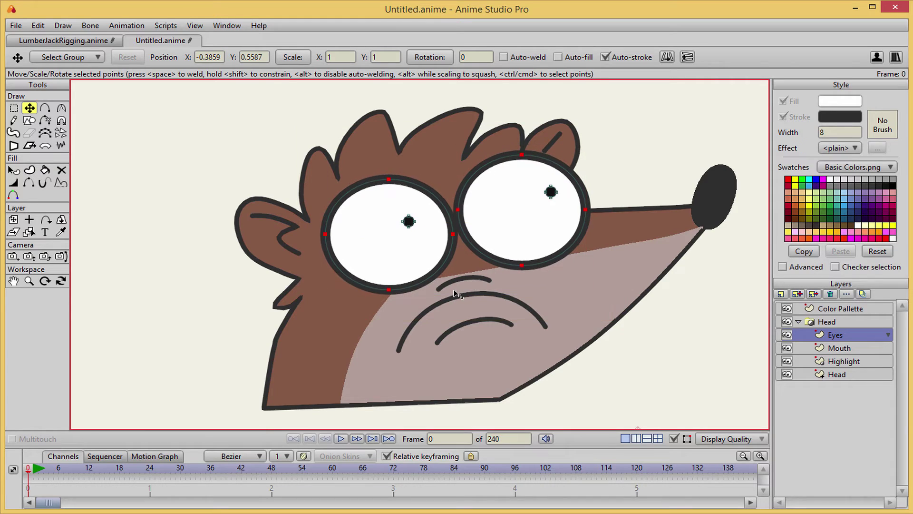
left_click_drag(585, 295, 554, 286)
key("ctrl+z")
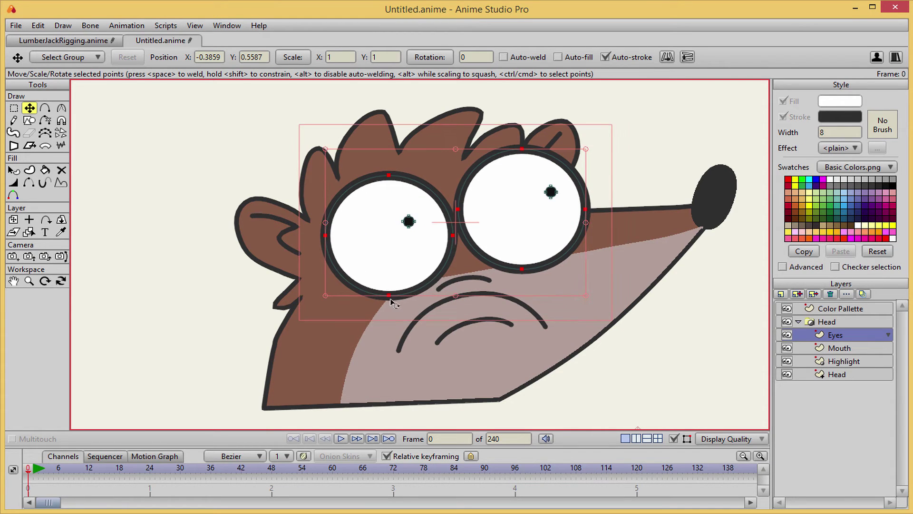
Flatten both eye circles slightly by moving their upper and lower points inward, and render the frame to check.
key("Return")
left_click_drag(390, 298, 392, 293)
left_click_drag(391, 177, 391, 180)
left_click_drag(523, 148, 525, 155)
mouse_move(520, 275)
left_mouse_down()
mouse_move(540, 274)
mouse_move(532, 265)
left_mouse_up()
key("ctrl+r")
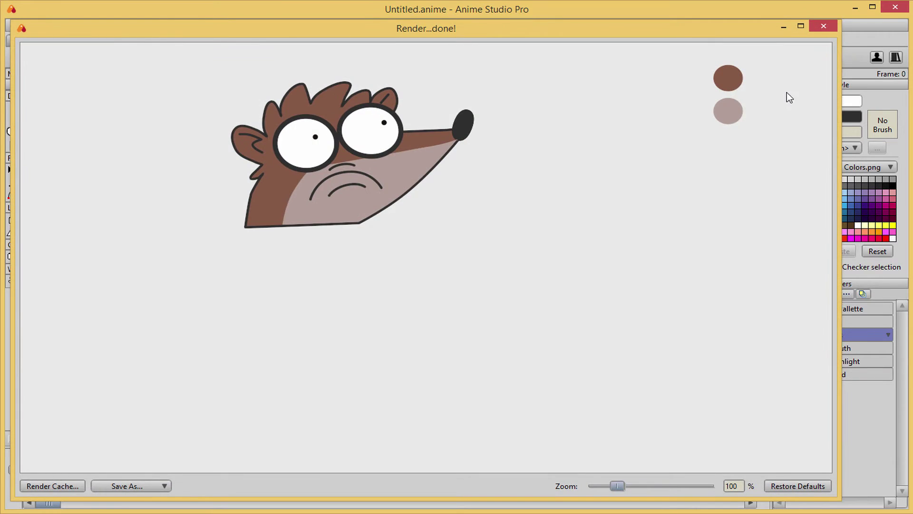
left_click(823, 27)
Reposition the points of the Mouth layer's three curves, pulling in the front ends of the two lower curves.
scroll(416, 275, "up", 3)
right_click(413, 269, "alt")
left_click(436, 294)
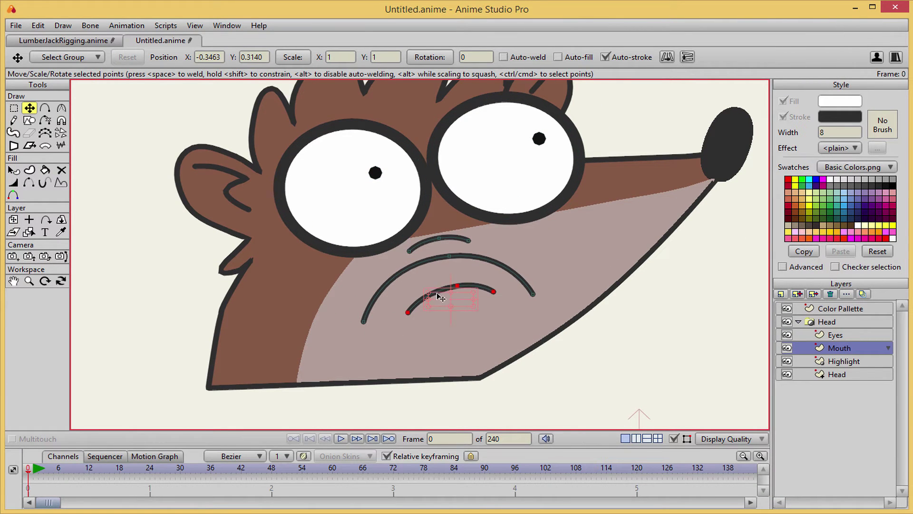
mouse_move(437, 294)
left_mouse_down()
mouse_move(424, 292)
mouse_move(447, 287)
left_mouse_up()
left_click_drag(480, 289, 483, 287)
left_click_drag(529, 292, 511, 295)
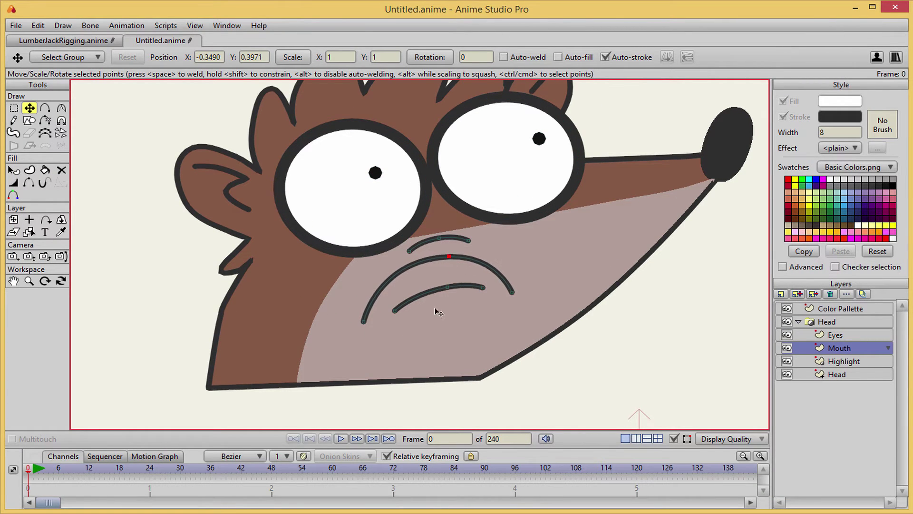
double_click(431, 240)
left_click_drag(431, 240, 405, 251)
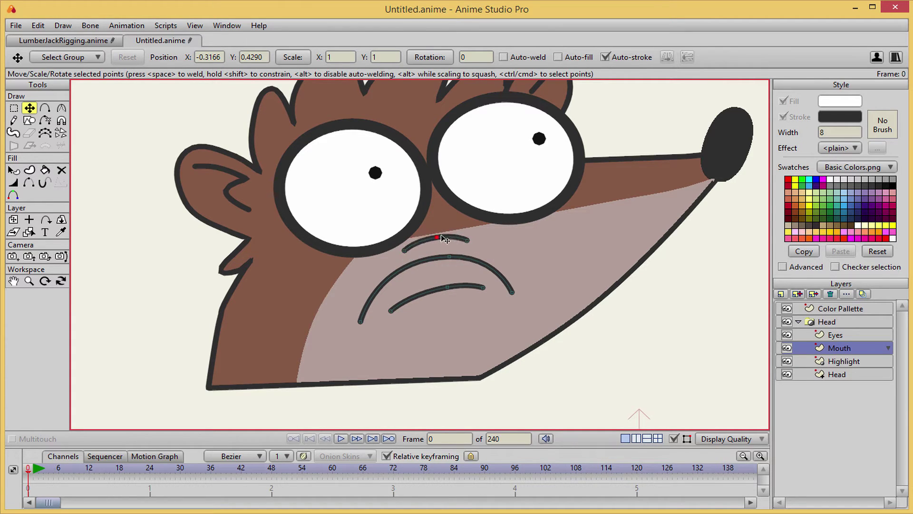
Render the frame to check the mouth, and adjust the middle and front end points of its uppermost line.
key("ctrl+r")
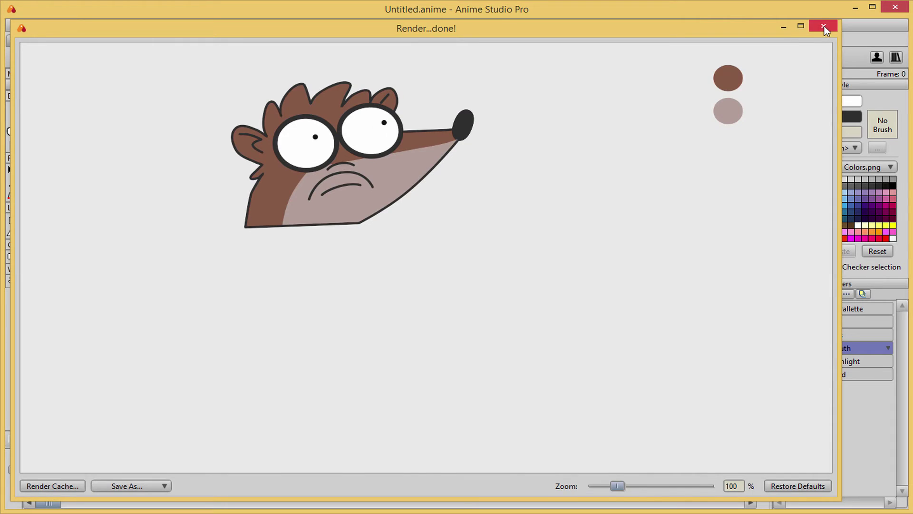
left_click(824, 27)
left_click(386, 325)
left_click_drag(440, 233, 441, 240)
left_click_drag(485, 236, 485, 240)
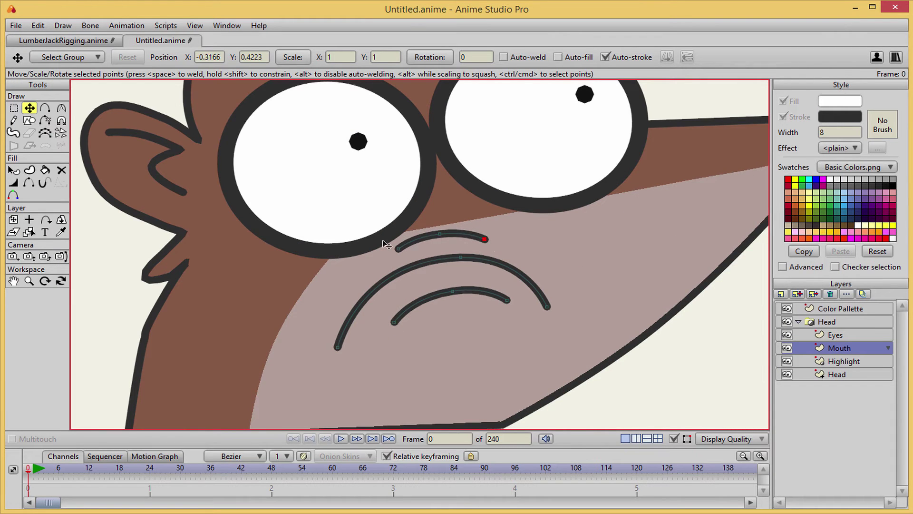
Add a point to the Highlight layer's upper edge between the eyes and raise it slightly.
scroll(485, 236, "down", 3)
left_click(837, 374)
left_click_drag(216, 198, 375, 248)
scroll(376, 248, "up", 5)
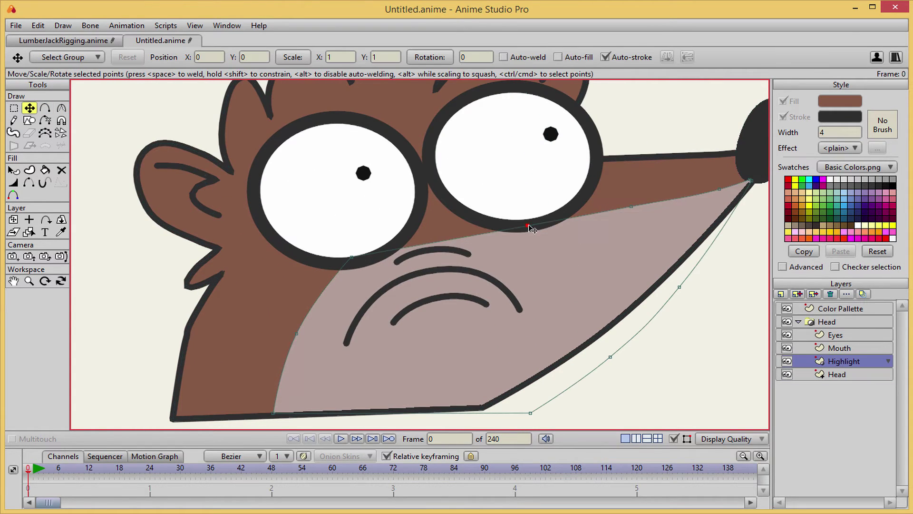
left_click_drag(529, 227, 531, 229)
key("a")
left_click(430, 242)
key("t")
left_click_drag(430, 242, 430, 235)
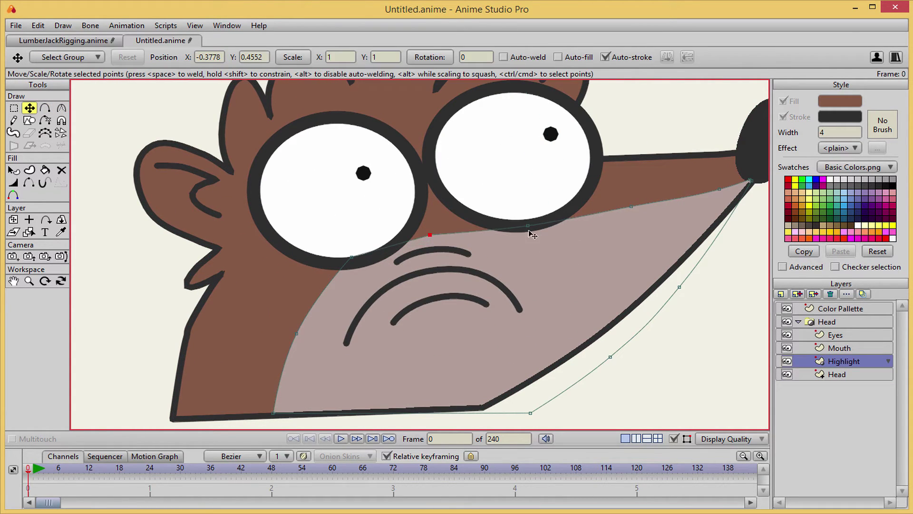
Adjust the Highlight layer's point beneath the front eye and refine the curvature of that upper edge.
mouse_move(529, 230)
left_mouse_down()
mouse_move(529, 238)
mouse_move(531, 227)
left_mouse_up()
key("c")
key("t")
left_click_drag(746, 266, 430, 345)
scroll(430, 347, "up", 8)
left_click_drag(524, 272, 502, 281)
scroll(421, 278, "down", 8)
left_click_drag(421, 277, 559, 274)
scroll(559, 275, "up", 3)
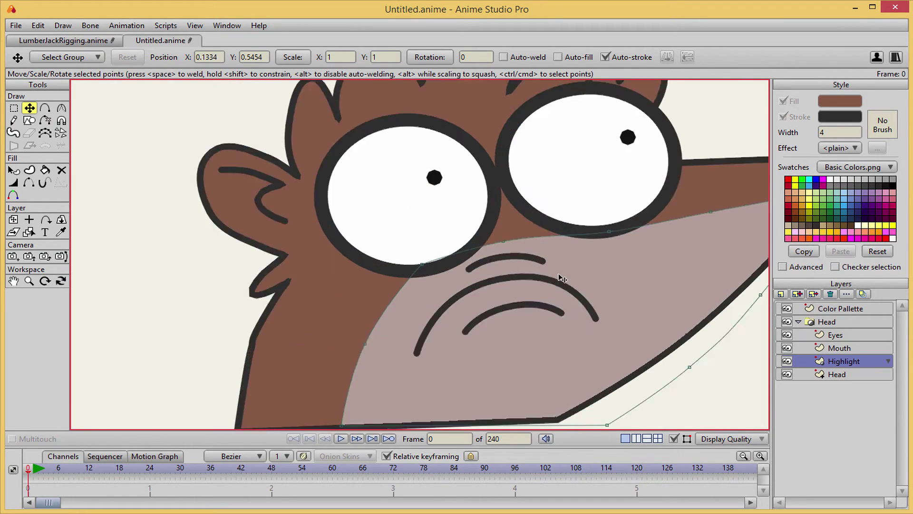
Create a new vector layer named Hairs directly above the Highlight layer in the Head group.
left_click(780, 295)
left_click(815, 305)
type("Fur")
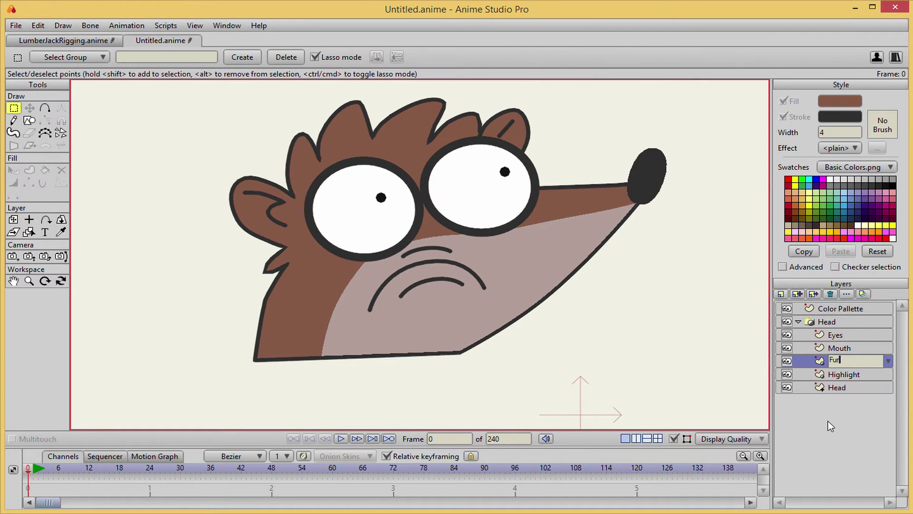
key("BackSpace")
key("BackSpace")
key("BackSpace")
type("Hairs")
key("Return")
Recolour the third, lowest circle on the Color Pallette layer with a dark reddish brown fill.
scroll(284, 261, "up", 1)
left_click_drag(283, 261, 329, 244)
left_click(14, 121)
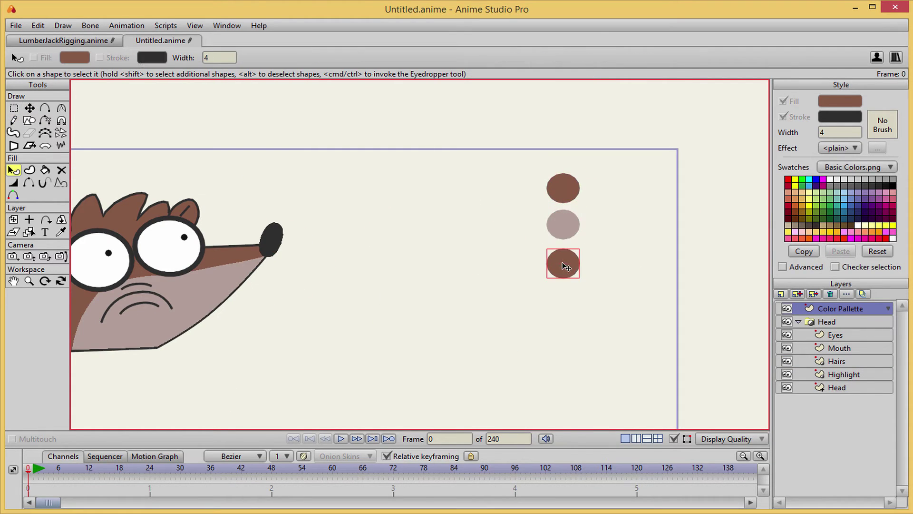
left_click(840, 100)
left_click(685, 331)
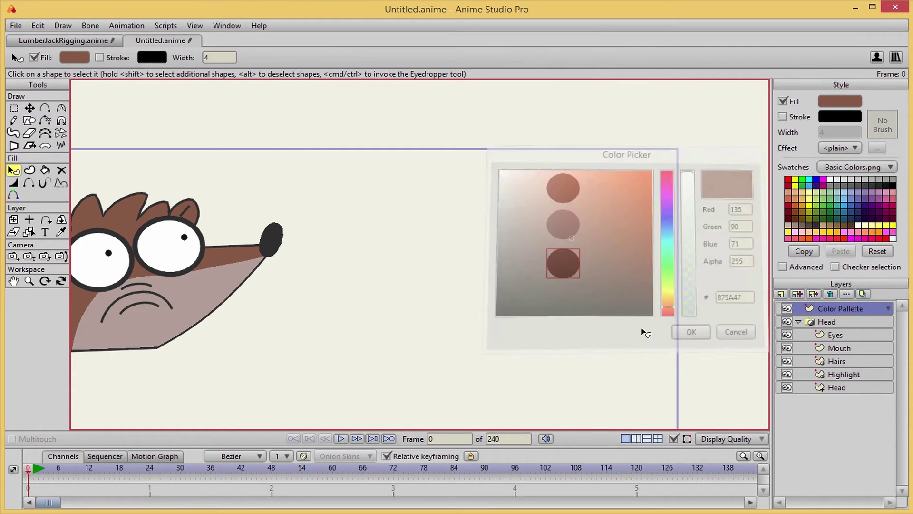
left_click(66, 233)
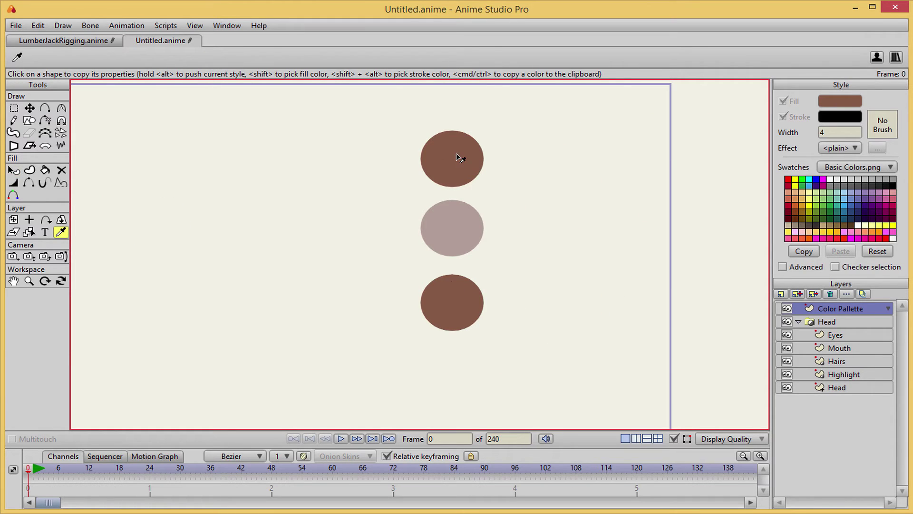
key("t")
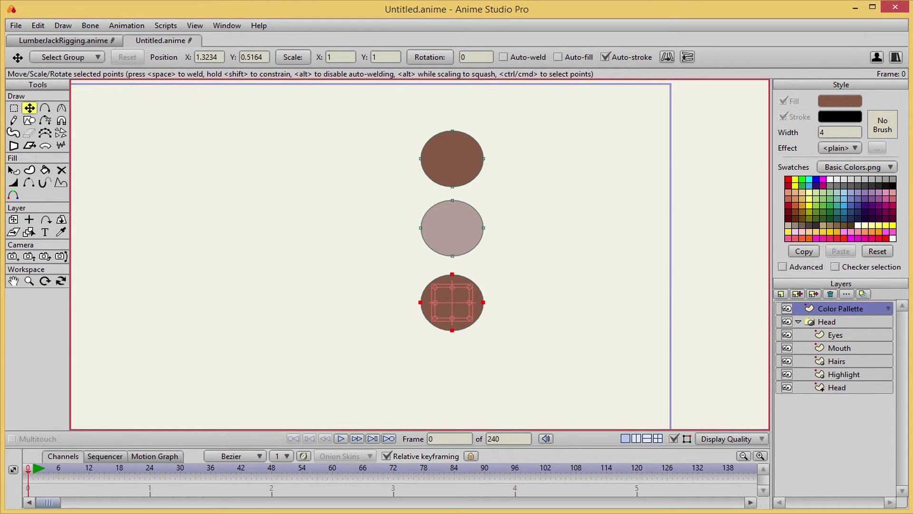
left_click(840, 101)
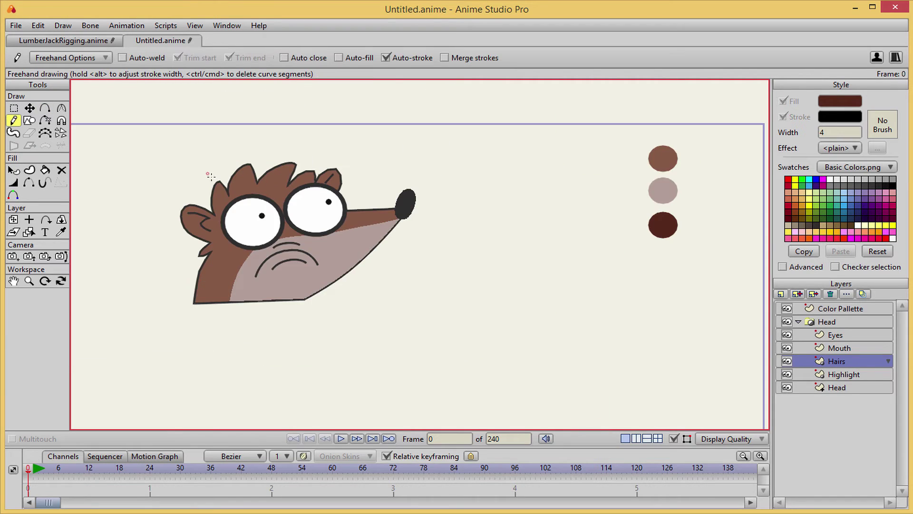
Prepare freehand drawing on the Hairs layer with fill and stroke both set to the dark reddish brown.
scroll(608, 238, "up", 1)
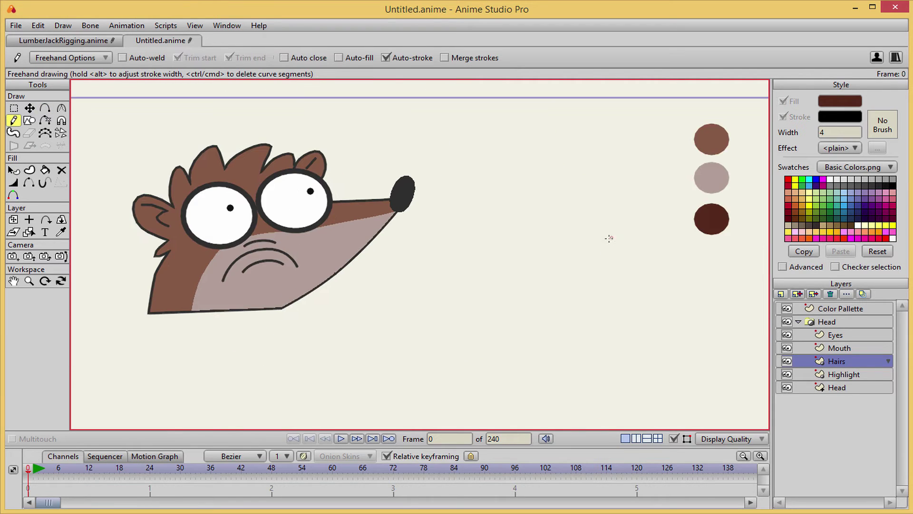
scroll(434, 251, "up", 2)
left_click_drag(247, 268, 431, 269)
scroll(431, 269, "up", 2)
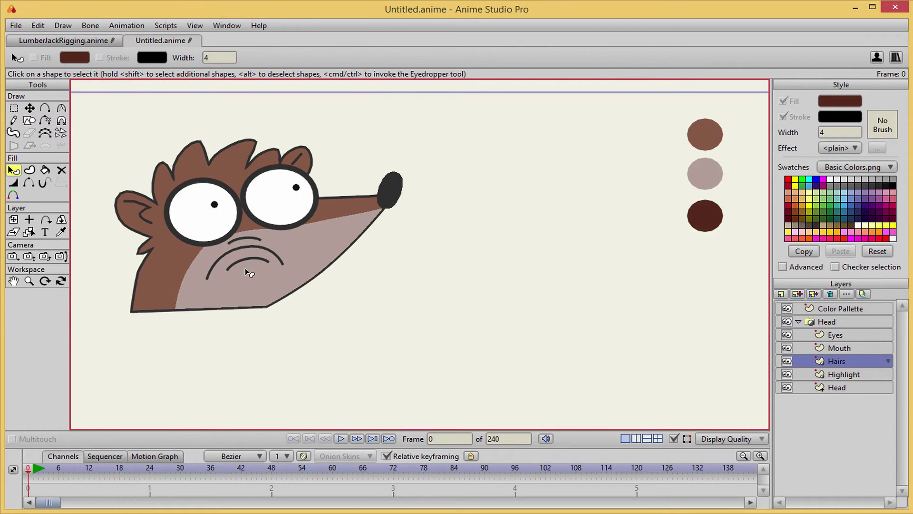
key("f")
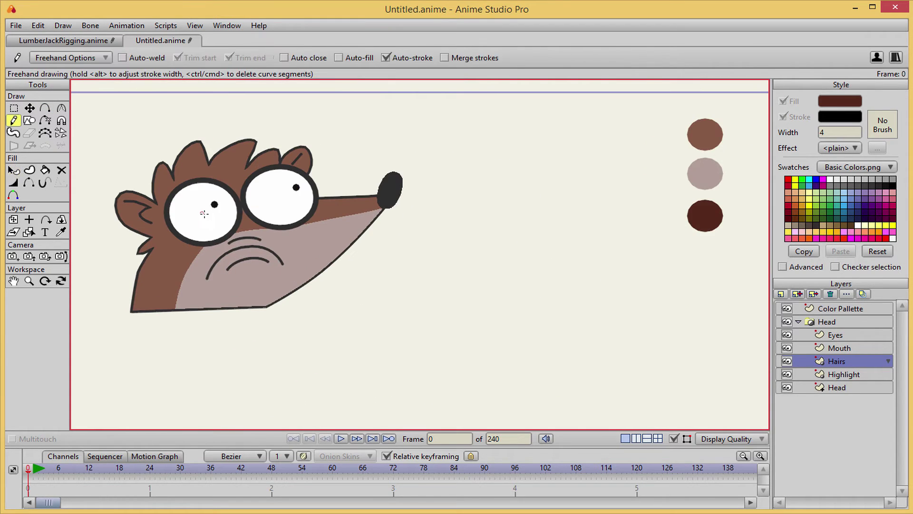
left_click(95, 57)
left_click(830, 101)
left_click(693, 332)
left_click(840, 117)
left_click(694, 333)
Draw a short trial hair stroke freehand beside the rear ear's base and render the frame to check it.
left_click_drag(360, 312, 570, 299)
scroll(363, 281, "up", 4)
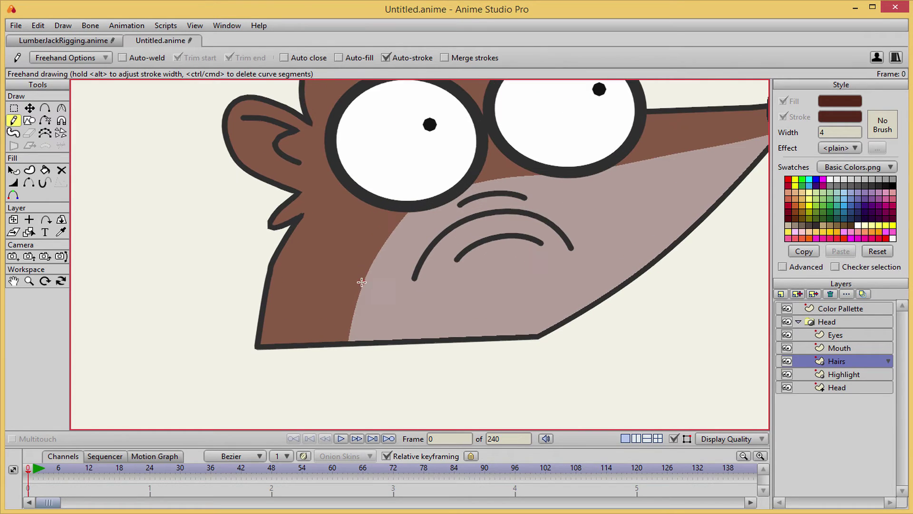
key("a")
key("f")
key("ctrl+z")
mouse_move(322, 222)
left_mouse_down()
mouse_move(334, 192)
mouse_move(325, 181)
left_mouse_up()
scroll(346, 232, "down", 5)
key("ctrl+r")
left_click(828, 29)
scroll(428, 182, "up", 6)
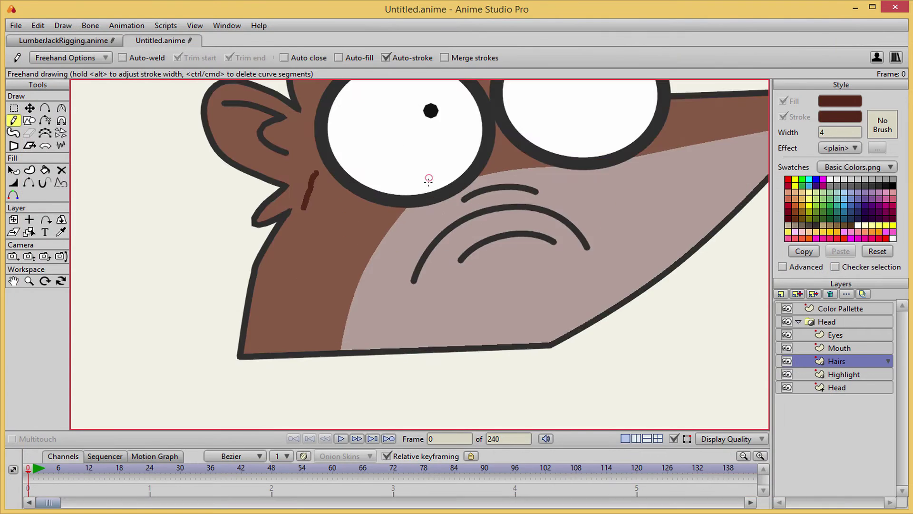
Set a lighter reddish brown stroke colour and try a freehand hair stroke with it.
scroll(429, 179, "down", 6)
key("q")
left_click(840, 117)
left_click(598, 257)
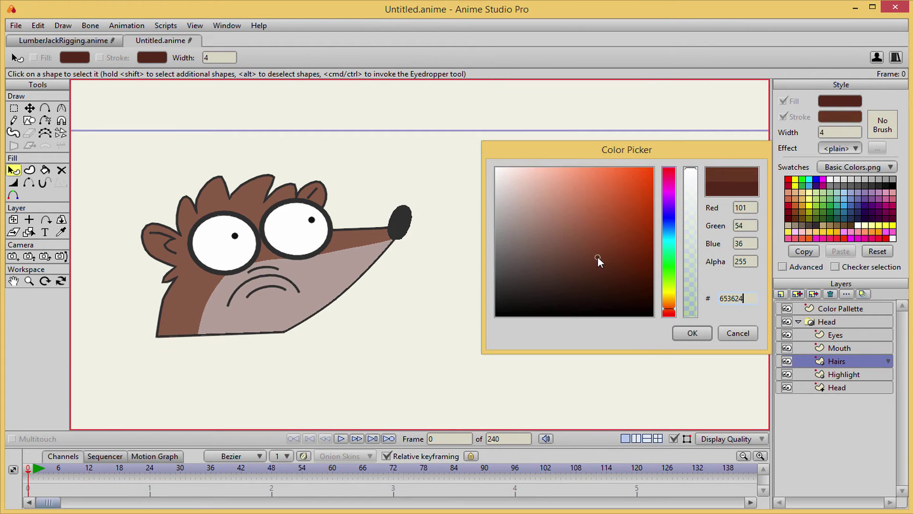
left_click_drag(597, 258, 586, 252)
left_click(693, 333)
left_click_drag(335, 322, 501, 298)
scroll(411, 257, "up", 6)
key("f")
scroll(412, 246, "up", 3)
mouse_move(415, 236)
left_mouse_down()
mouse_move(394, 266)
mouse_move(402, 246)
mouse_move(415, 248)
mouse_move(415, 140)
left_mouse_up()
key("ctrl+z")
Adjust the stroke colour to a medium reddish brown and create a short hair line beneath the rear ear.
left_click(839, 117)
left_click(586, 259)
left_click(692, 333)
key("ctrl+z")
key("ctrl+z")
key("a")
key("u")
key("ctrl+a")
key("space")
key("t")
key("ctrl+z")
Copy the hair line and place pasted copies on the four hair tufts along the top of the head.
key("ctrl+c")
key("ctrl+v")
left_click_drag(412, 243, 429, 168)
scroll(443, 201, "up", 1)
key("ctrl+c")
key("ctrl+v")
key("ctrl+v")
left_click_drag(353, 223, 550, 158)
key("ctrl+v")
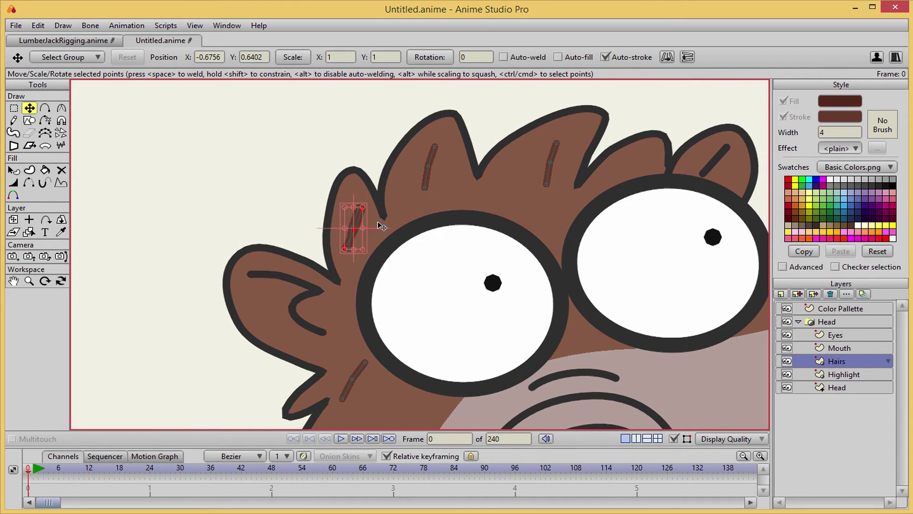
left_click_drag(356, 231, 576, 177)
Adjust the middle point and curvature of the hair line on the tuft between the eyes.
key("c")
key("t")
left_click(552, 162)
key("c")
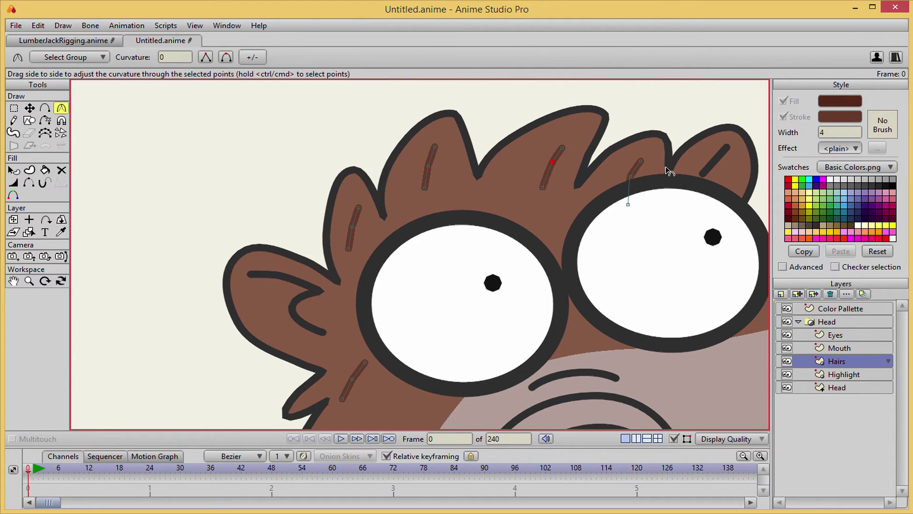
key("t")
Lengthen the hair line on the tall tuft above the rear eye and bend it through its middle point.
left_click_drag(429, 172, 450, 150)
left_click_drag(436, 195, 433, 198)
left_click(439, 172)
key("c")
left_click_drag(441, 174, 516, 174)
key("t")
key("c")
key("t")
Shorten the hair line on the small tuft above the rear ear and render the frame to check the hairs.
scroll(333, 255, "up", 2)
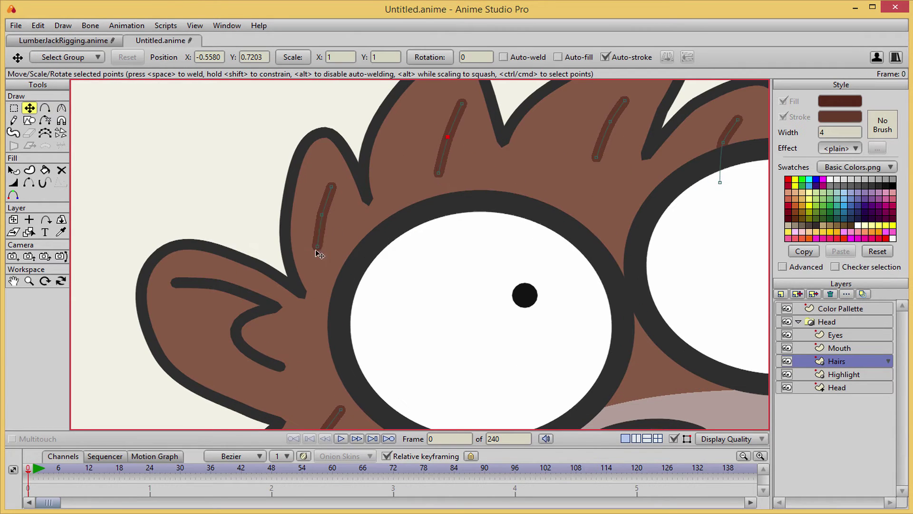
left_click_drag(328, 196, 341, 203)
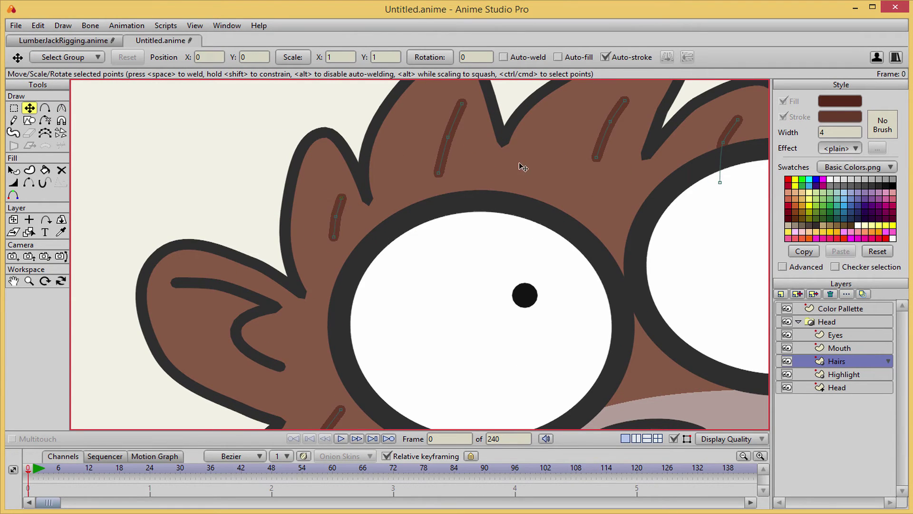
key("ctrl+r")
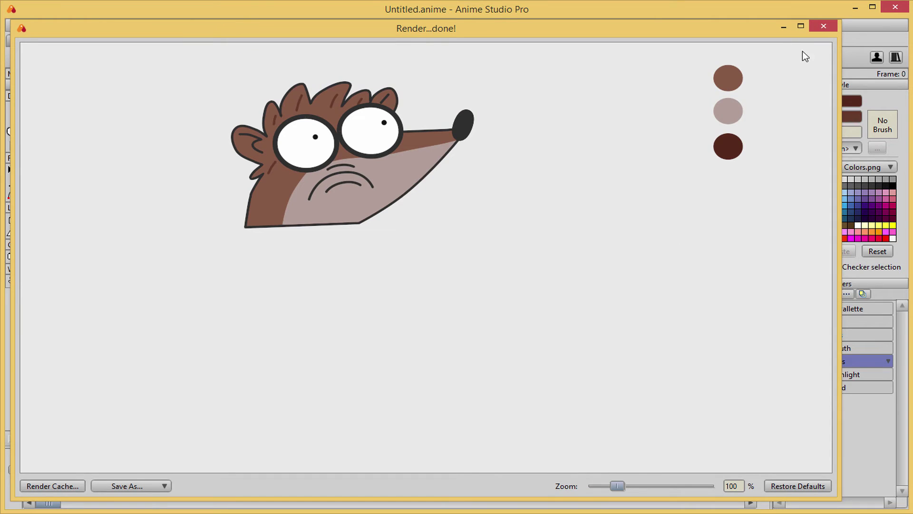
left_click(824, 29)
Copy the hair line beneath the rear ear and place three pasted copies across the cheek behind the highlight.
scroll(399, 273, "up", 3)
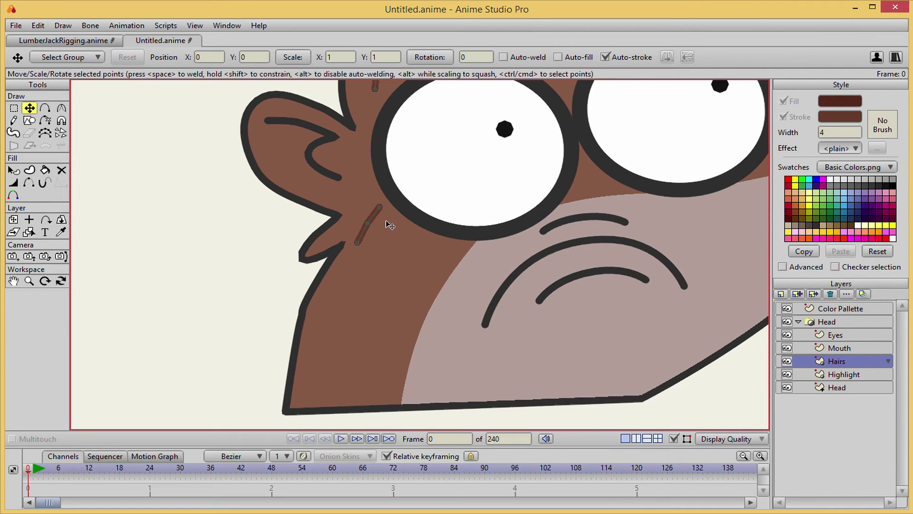
left_click(372, 218)
key("ctrl+c")
key("ctrl+v")
mouse_move(371, 219)
left_mouse_down()
mouse_move(406, 261)
mouse_move(373, 285)
left_mouse_up()
key("ctrl+v")
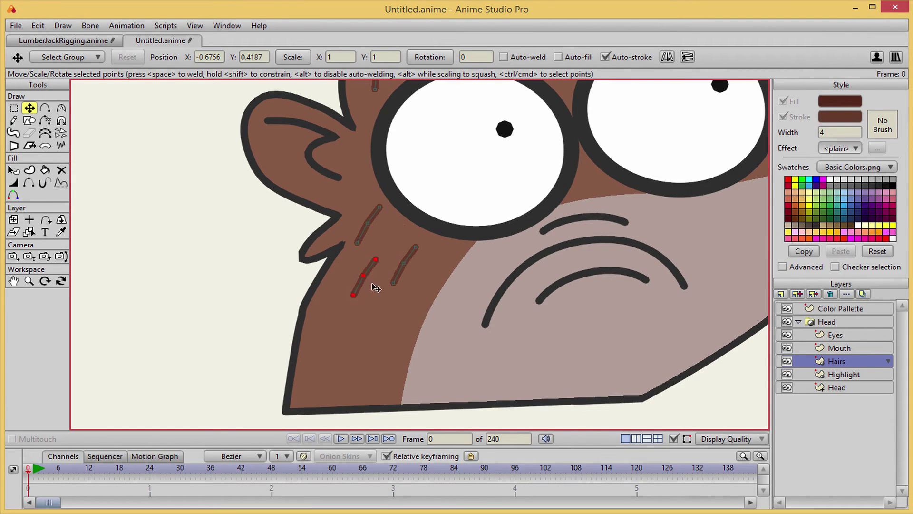
key("ctrl+v")
left_click_drag(375, 238, 425, 314)
Paste more hair lines along the back edge of the jaw and near the base of the neck.
key("ctrl+v")
mouse_move(370, 233)
left_mouse_down()
mouse_move(338, 321)
mouse_move(323, 327)
mouse_move(340, 379)
mouse_move(356, 379)
mouse_move(350, 394)
mouse_move(378, 373)
mouse_move(383, 415)
mouse_move(385, 397)
left_mouse_up()
key("ctrl+v")
key("ctrl+v")
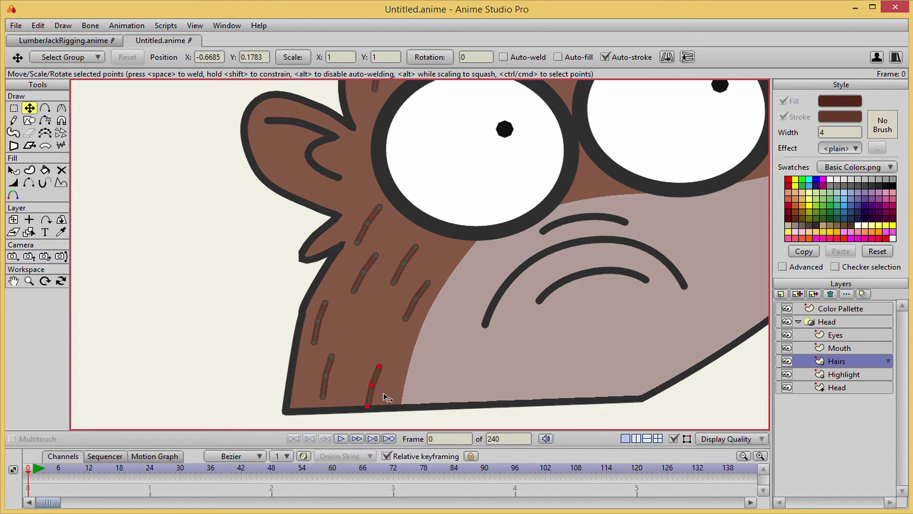
Place a copy of the large tuft's hair line on the snout beside the front eye, rotated nearly level.
key("Return")
scroll(434, 354, "down", 6)
scroll(453, 365, "up", 3)
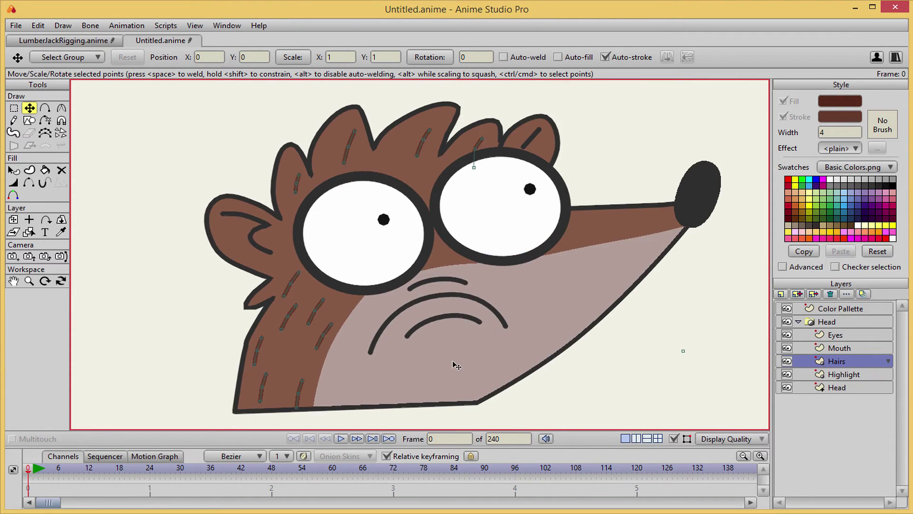
left_click_drag(546, 290, 474, 297)
left_click(351, 157)
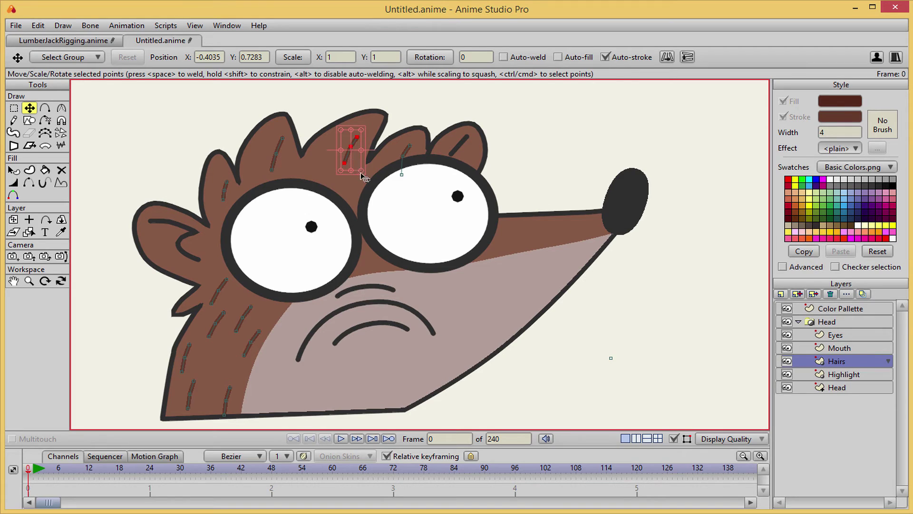
left_click_drag(361, 176, 527, 248)
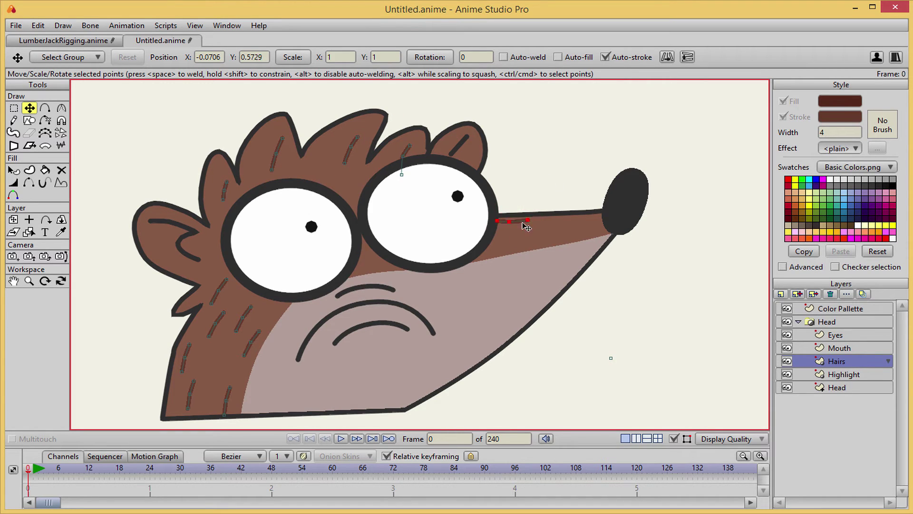
key("ctrl+z")
Paste more level hair lines along the upper snout towards the nose and render the frame to check them.
left_click(525, 228)
key("ctrl+c")
key("ctrl+v")
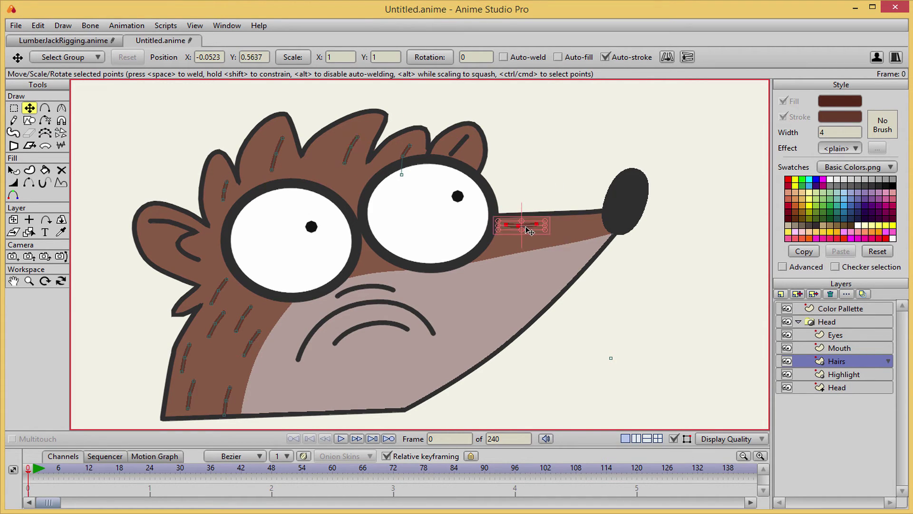
mouse_move(524, 227)
left_mouse_down()
mouse_move(512, 251)
mouse_move(503, 245)
mouse_move(508, 237)
mouse_move(591, 236)
mouse_move(575, 236)
mouse_move(605, 227)
left_mouse_up()
key("ctrl+v")
key("ctrl+r")
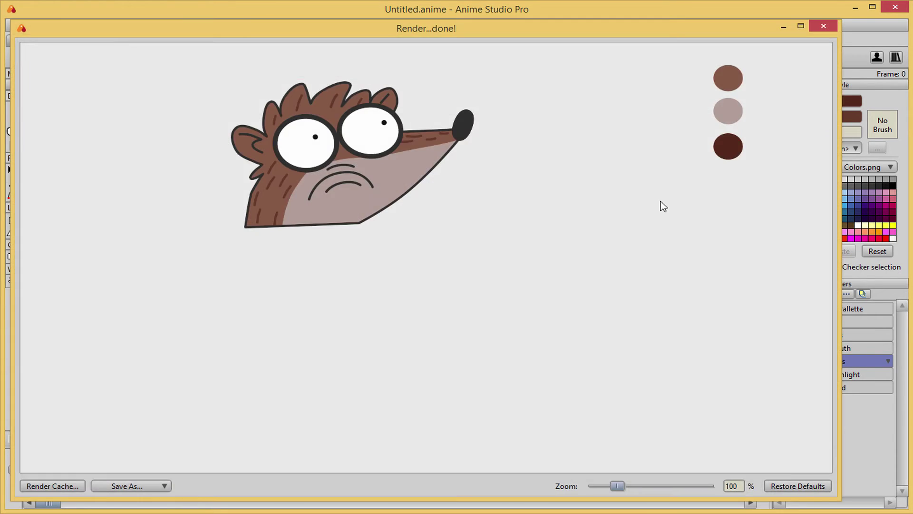
left_click(823, 27)
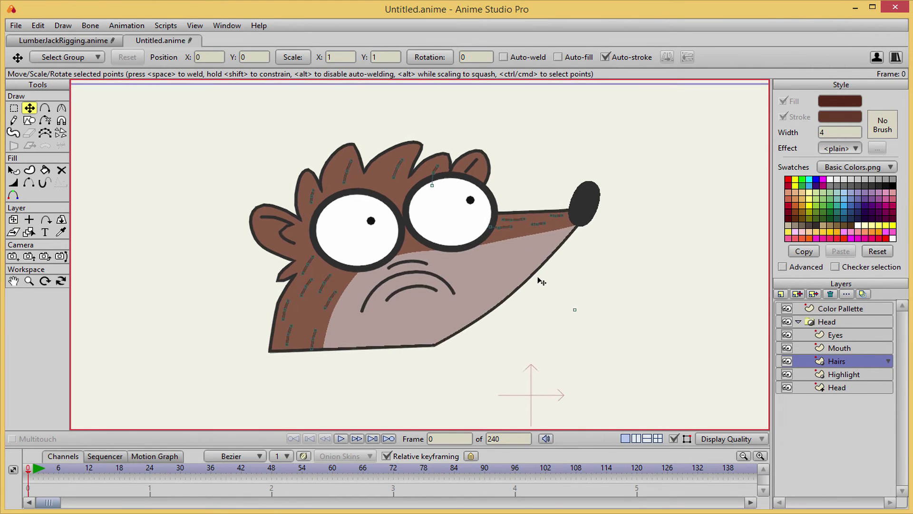
Scale the nose on the Head layer down slightly.
left_click_drag(626, 237, 576, 239)
right_click(631, 183, "alt")
left_click(632, 183)
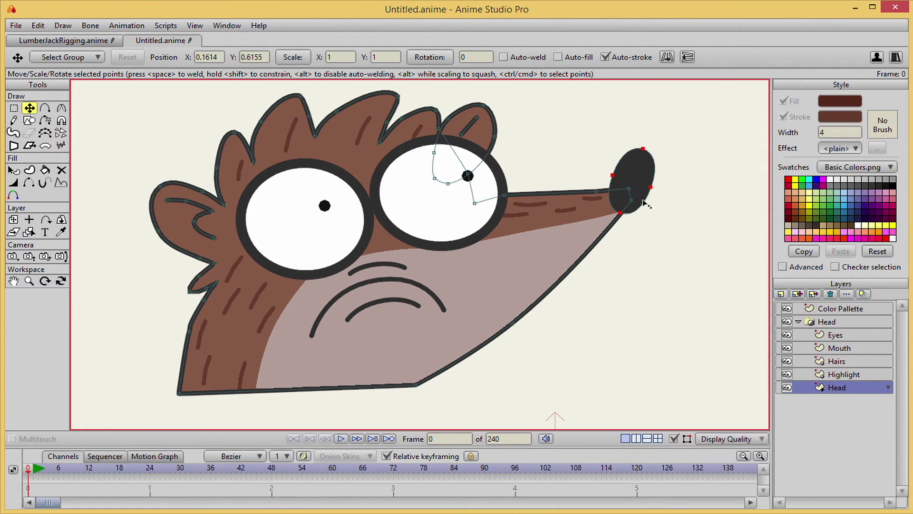
left_click_drag(646, 203, 636, 187)
key("Return")
key("a")
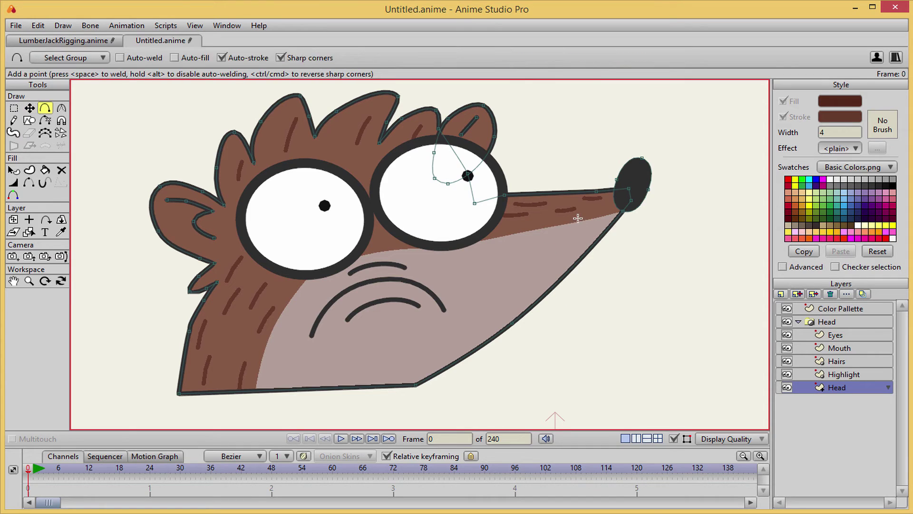
key("t")
Smooth the Highlight shape's upper edge by deleting surplus points and sliding a remaining one along the snout.
left_click(856, 375)
left_click(617, 214)
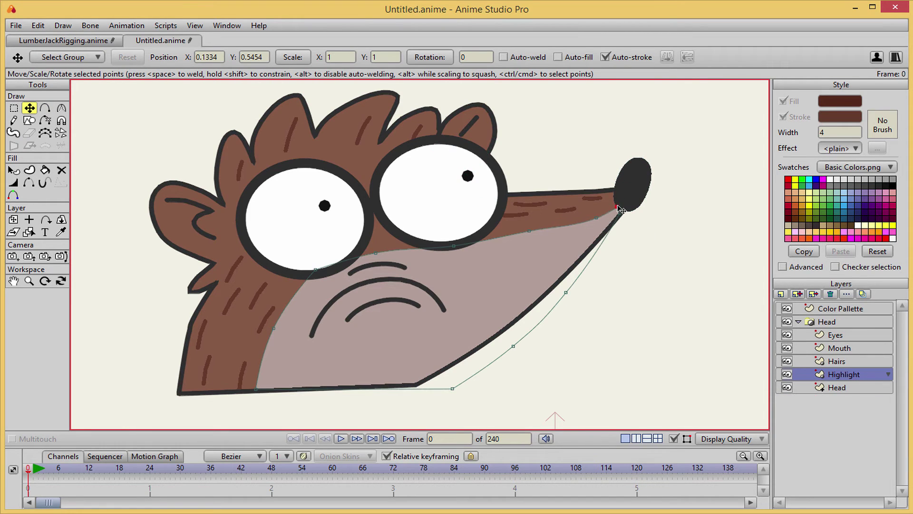
left_click(597, 218)
key("Delete")
left_click_drag(528, 231, 562, 224)
left_click_drag(454, 246, 540, 253)
key("Delete")
key("ctrl+z")
left_click(377, 254)
key("Delete")
scroll(319, 272, "down", 3)
scroll(474, 276, "up", 2)
Copy the hex colour code of the head shape's brown fill.
key("q")
left_click(838, 119)
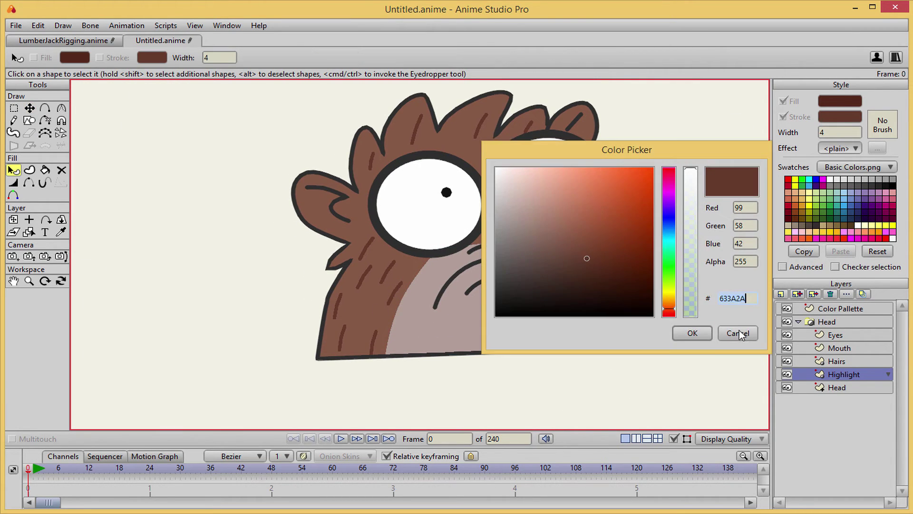
left_click(738, 332)
right_click(381, 317, "alt")
left_click(580, 331)
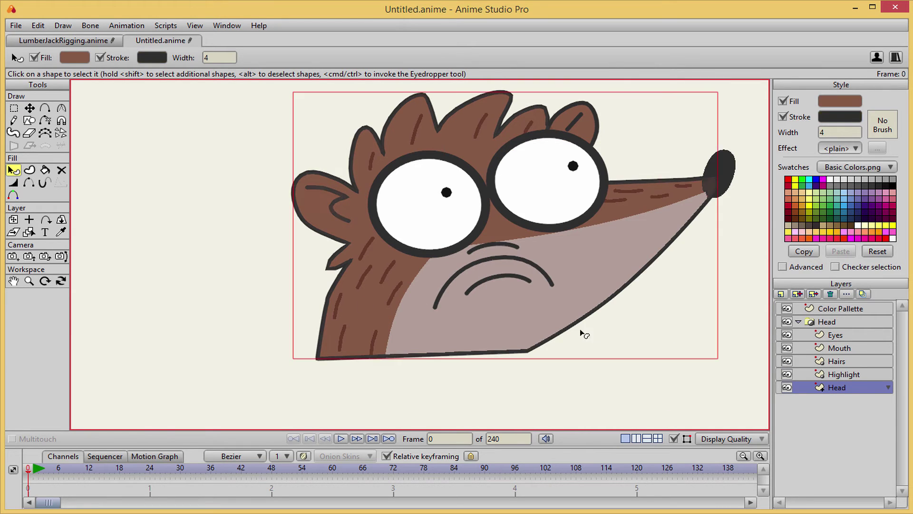
left_click(839, 102)
left_click(741, 338)
Select all the hair lines on the Hairs layer and paste 875A47 as their stroke colour.
left_click(860, 365)
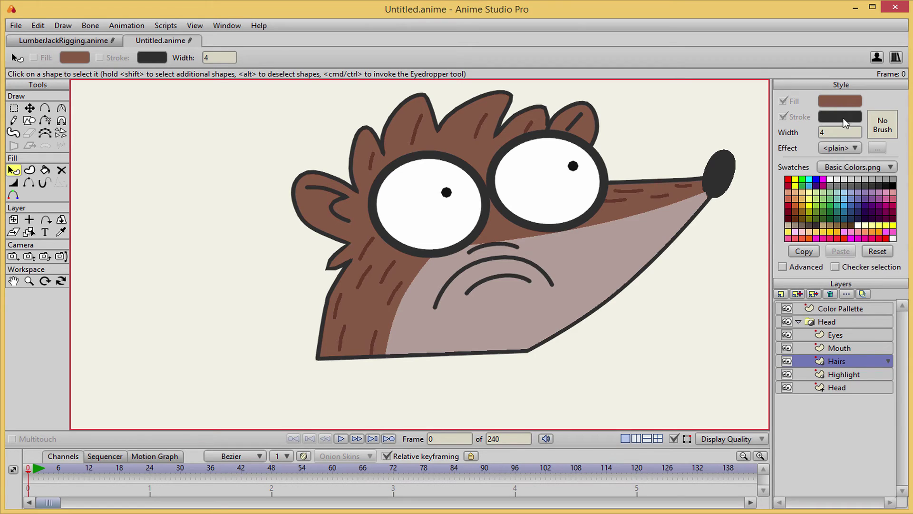
left_click(844, 116)
left_click(692, 333)
left_click(316, 328)
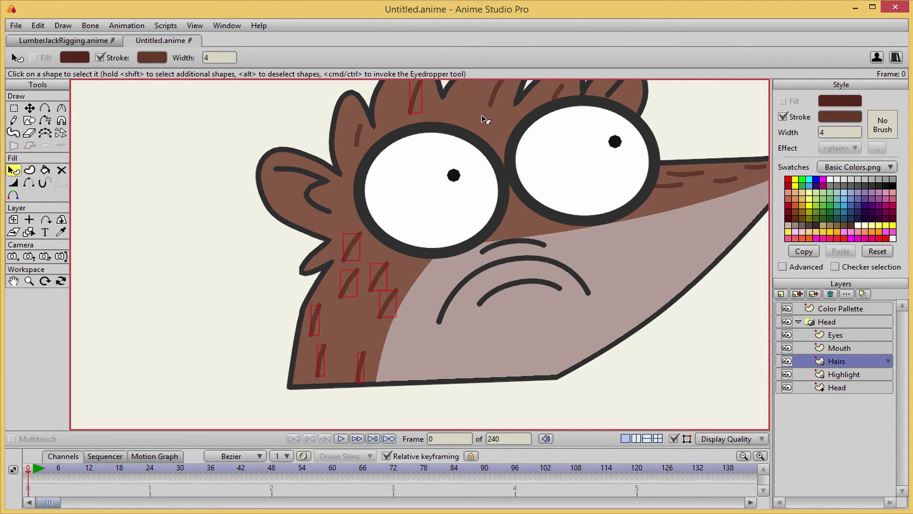
scroll(466, 150, "down", 2)
left_click(853, 120)
key("ctrl+v")
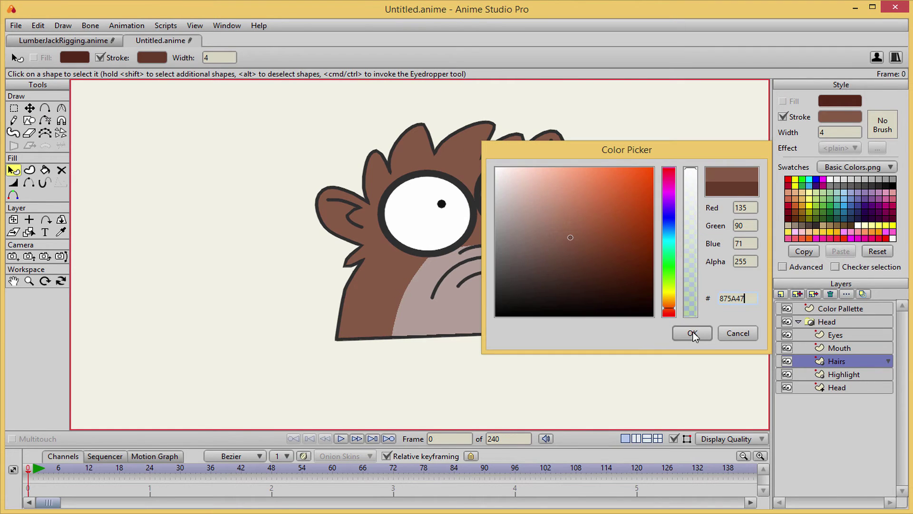
Darken the hair lines' stroke to a less red, deeper brown and render the frame to check it.
left_click_drag(560, 248, 545, 258)
left_click_drag(668, 309, 668, 305)
left_click(578, 263)
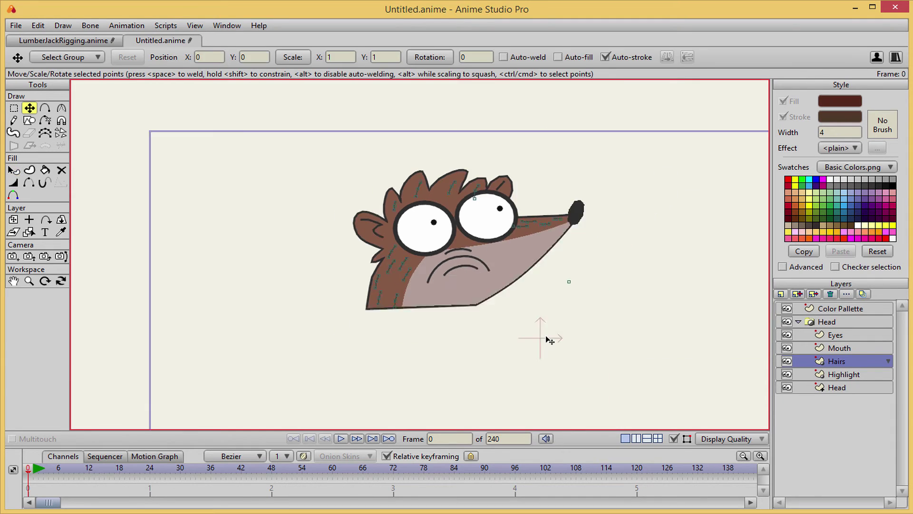
key("ctrl+r")
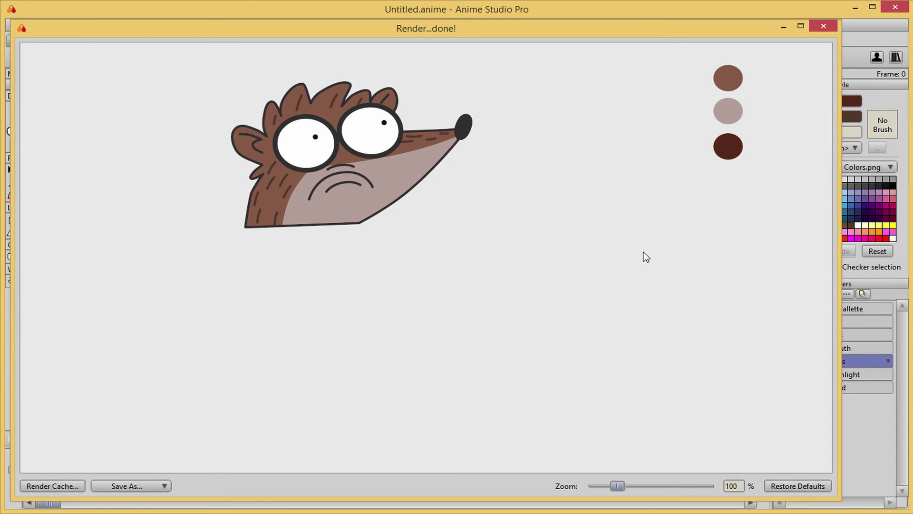
left_click(825, 27)
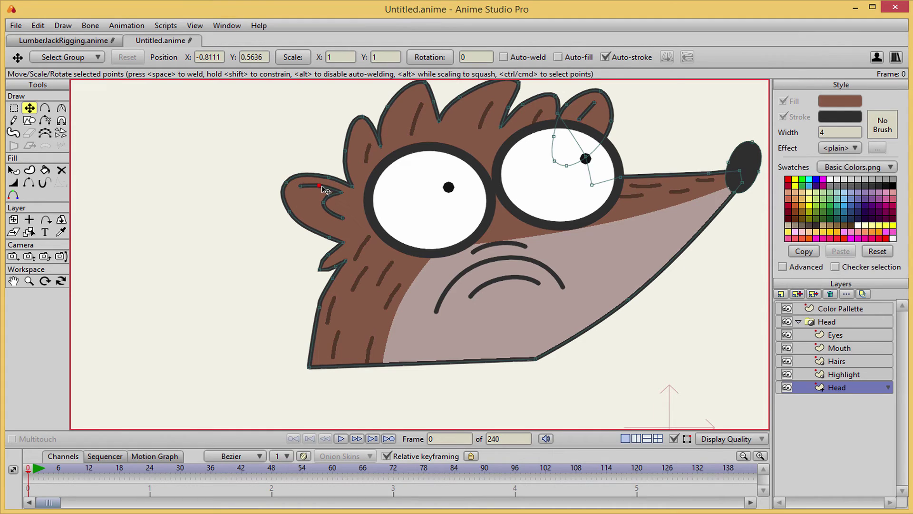
Adjust the Head outline's corner point beneath the rear ear and the curvature of the large tuft.
left_click(351, 237)
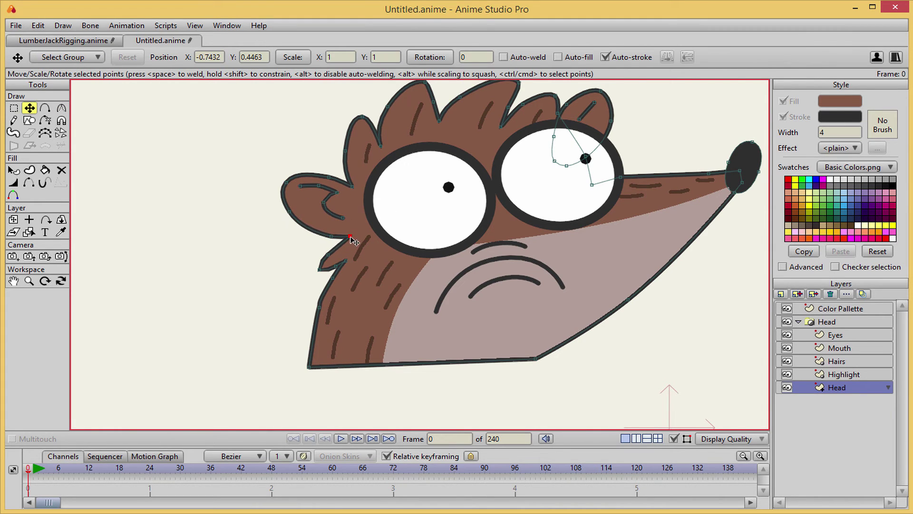
scroll(515, 336, "up", 4)
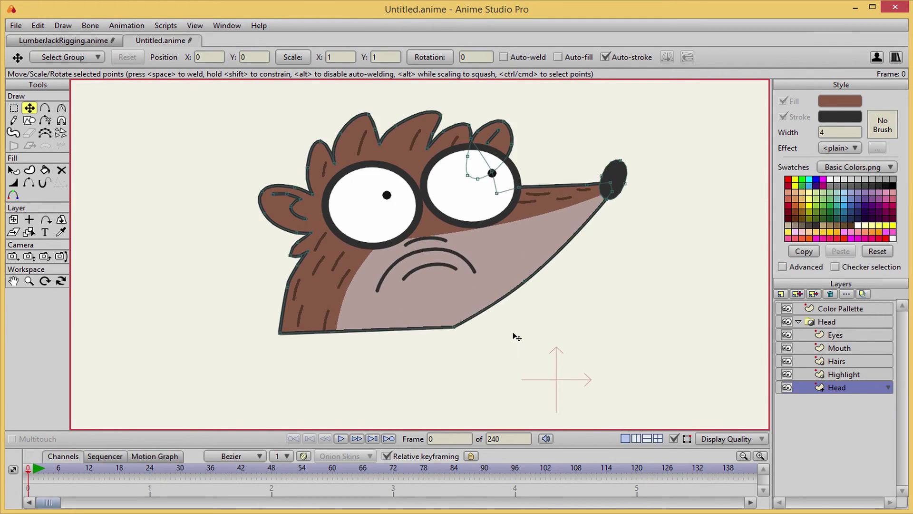
left_click(414, 128)
key("c")
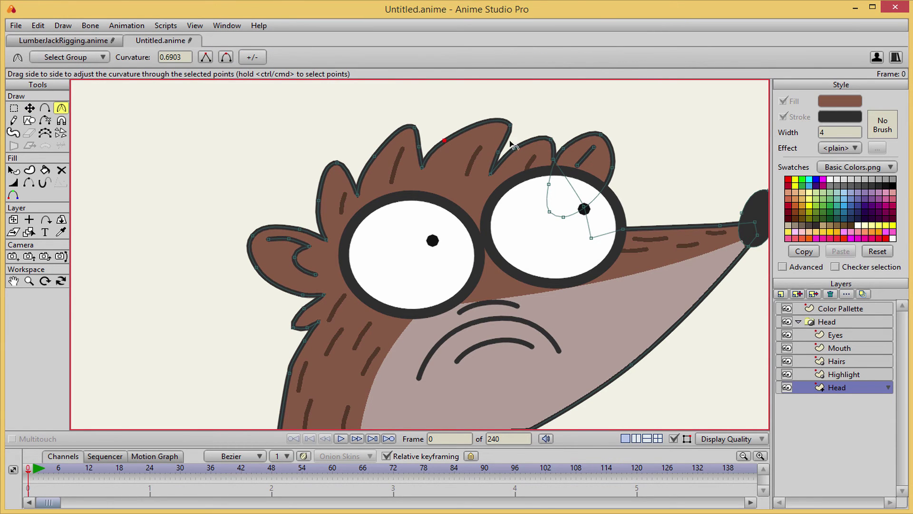
key("t")
scroll(555, 271, "down", 3)
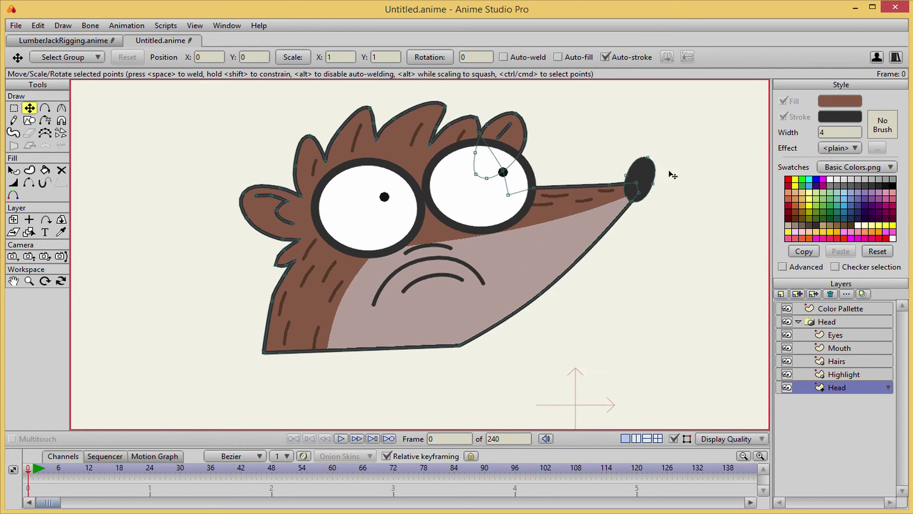
Select the whole front ear, tilt it towards the snout and reposition it behind the front eye.
left_click_drag(672, 175, 579, 178)
left_click(423, 146)
left_click(422, 169)
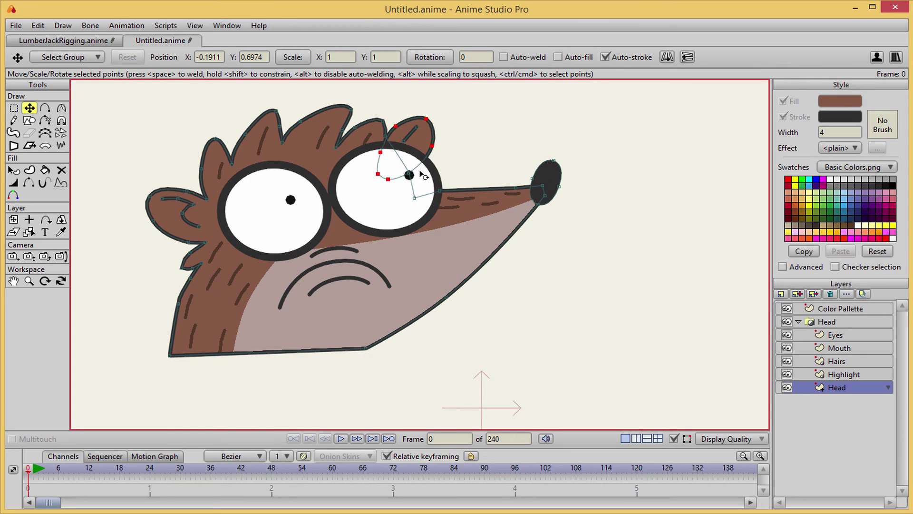
key("g")
key("t")
left_click_drag(414, 139, 426, 155)
scroll(420, 139, "up", 1)
left_click_drag(411, 116, 415, 120)
key("Return")
key("q")
scroll(475, 162, "down", 1)
scroll(519, 186, "up", 1)
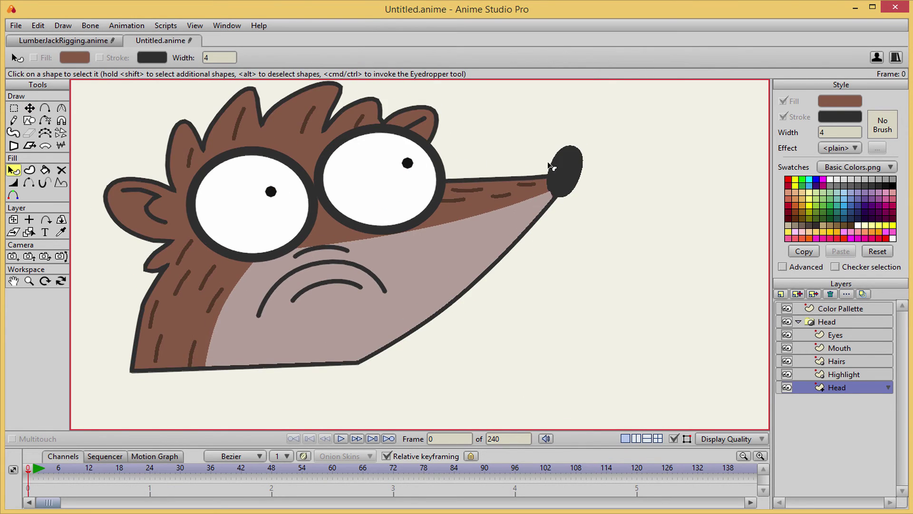
scroll(549, 166, "down", 1)
left_click(859, 373)
key("g")
mouse_move(566, 130)
left_mouse_down()
mouse_move(575, 131)
mouse_move(479, 174)
left_mouse_up()
key("t")
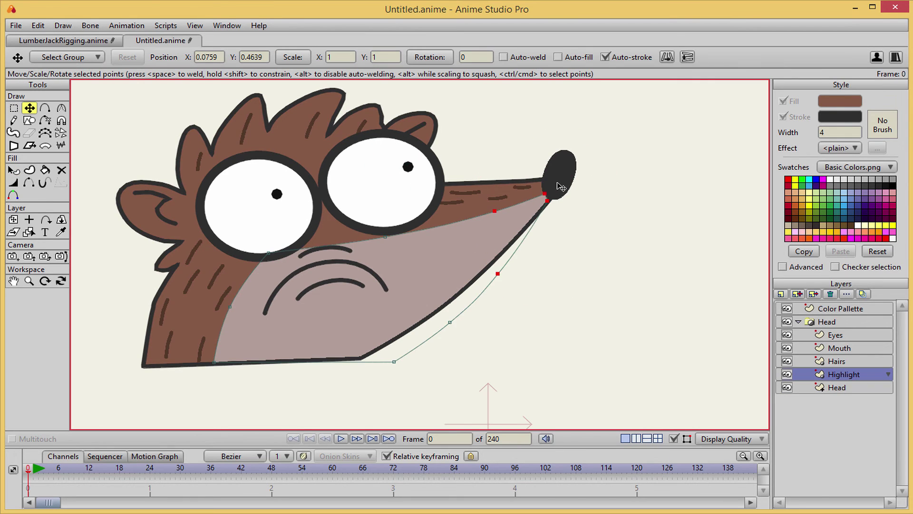
left_click_drag(558, 183, 543, 186)
key("ctrl+z")
Shorten the snout by moving the nose and snout-tip points of the Head layer back towards the eyes and slightly up.
right_click(519, 189, "alt")
right_click(546, 178, "alt")
key("g")
mouse_move(586, 127)
left_mouse_down()
mouse_move(584, 303)
mouse_move(644, 295)
left_mouse_up()
key("t")
left_click_drag(556, 189, 485, 174)
Reshape the front ear and bend its inner line through an added point.
left_click(407, 146)
mouse_move(406, 147)
left_mouse_down()
mouse_move(439, 137)
mouse_move(418, 124)
mouse_move(413, 133)
left_mouse_up()
left_click(417, 127)
key("a")
left_click(421, 125)
key("t")
left_click(416, 130)
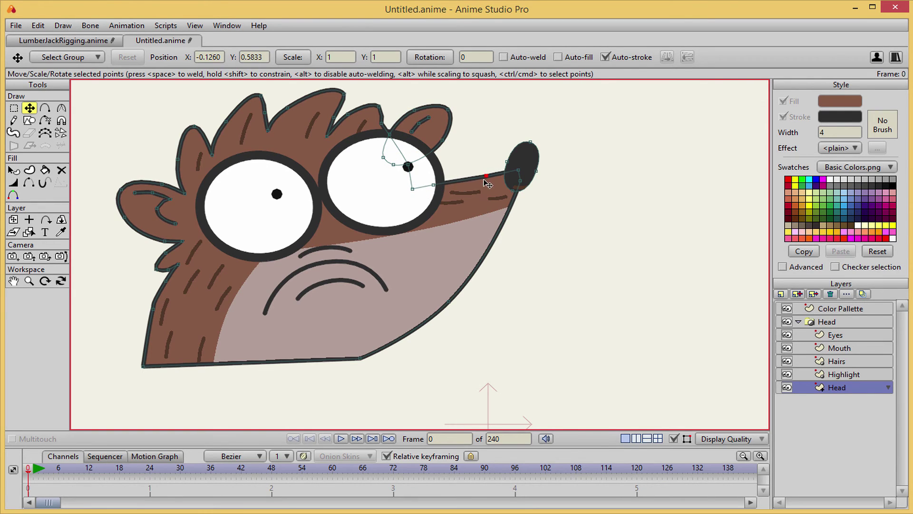
Rearrange the snout's hair lines to fit the shortened snout and delete the one overlapping the nose.
right_click(474, 194, "alt")
left_click(473, 193)
left_click_drag(473, 194, 504, 194)
left_click(496, 197)
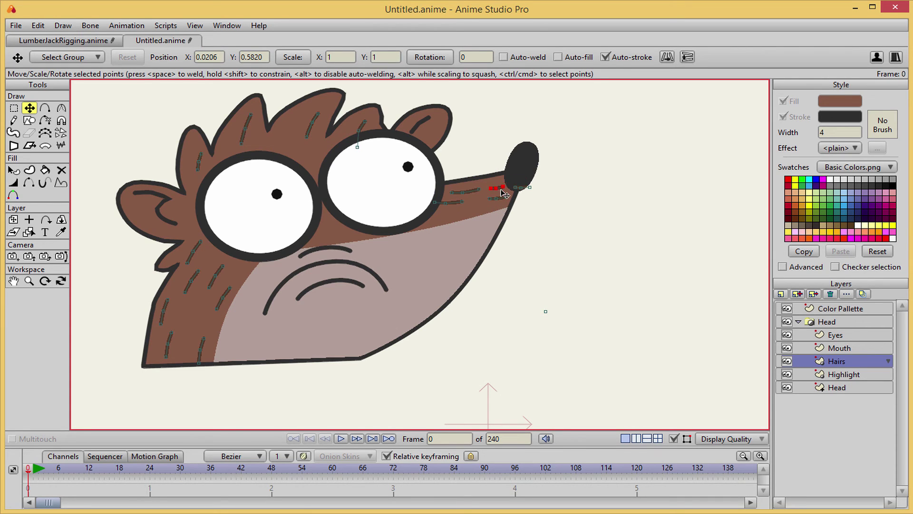
left_click(546, 200)
scroll(514, 192, "up", 4)
left_click(550, 187)
key("Delete")
scroll(533, 232, "down", 5)
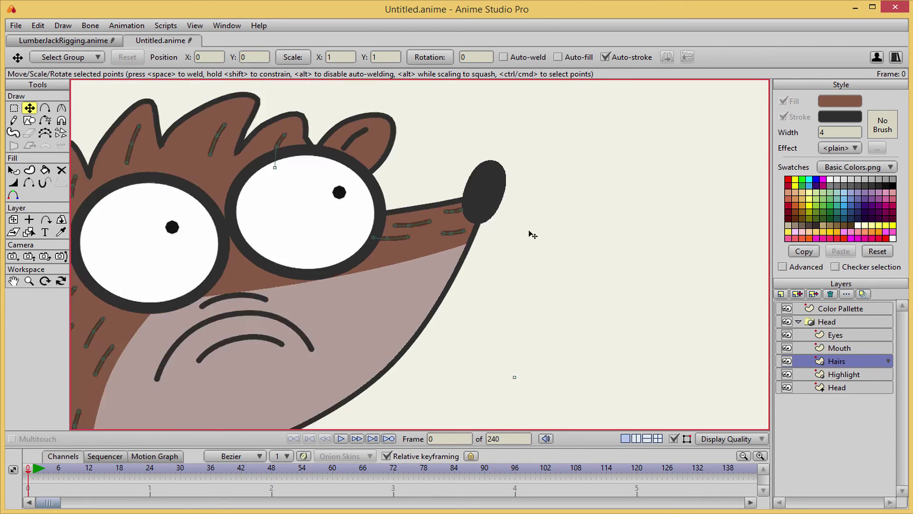
Pull the lower jaw line inward and move the chin corner back slightly on the Head layer.
right_click(454, 308, "alt")
right_click(454, 308, "alt")
right_click(449, 310, "alt")
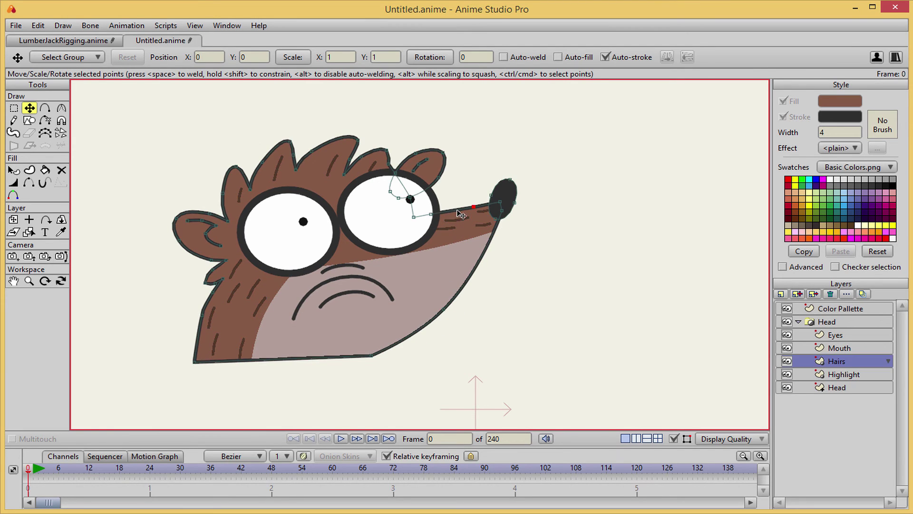
left_click_drag(447, 311, 425, 312)
left_click_drag(374, 356, 369, 357)
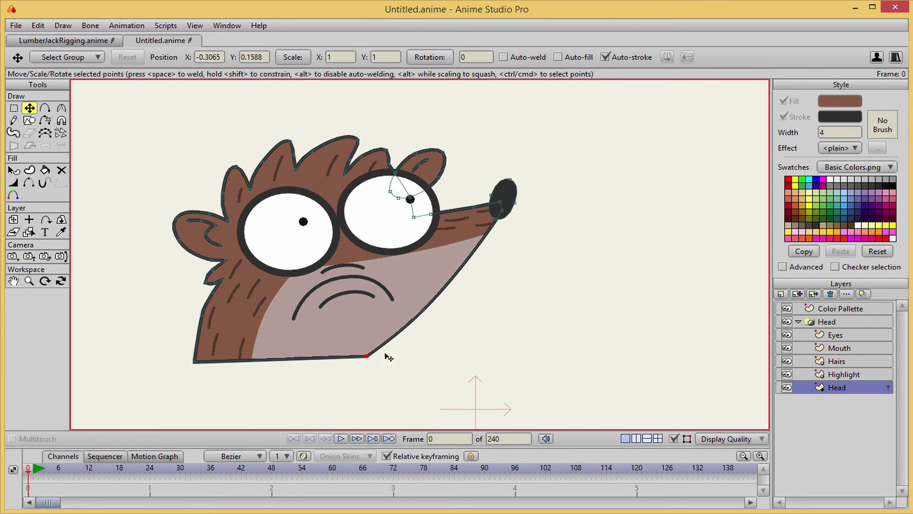
Add a point to the jaw line near the chin corner and adjust its position and curvature.
key("a")
left_click(398, 338)
key("t")
key("c")
left_click_drag(536, 308, 546, 308)
key("t")
mouse_move(401, 347)
left_mouse_down()
mouse_move(366, 360)
mouse_move(388, 344)
left_mouse_up()
Hide the outline along the neck's bottom edge and fine-tune the lower jaw curve.
key("h")
left_click(331, 359)
key("t")
left_click_drag(425, 312, 426, 316)
scroll(379, 362, "down", 1)
scroll(381, 362, "up", 2)
left_click_drag(431, 348, 479, 344)
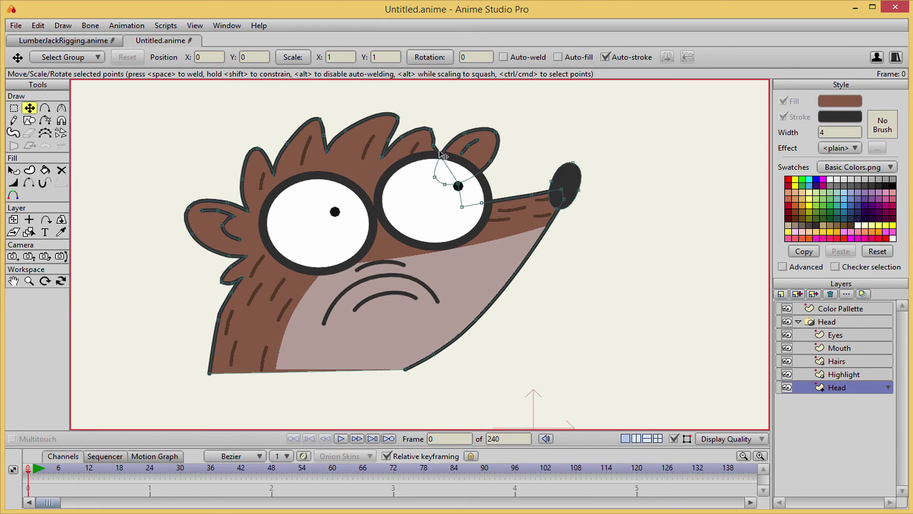
Reshape the small tuft above the front eye and move its hair line's upper end to match.
scroll(443, 155, "up", 2)
left_click(442, 183)
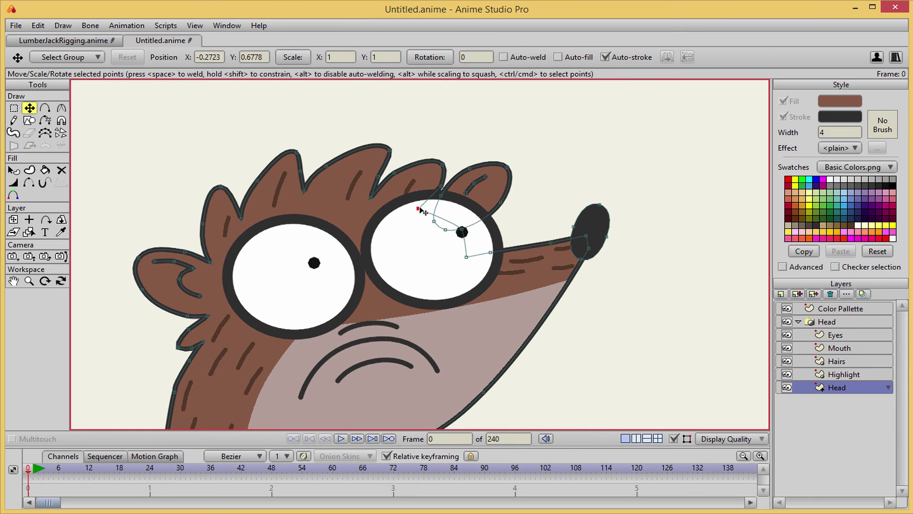
left_click_drag(421, 210, 454, 166)
mouse_move(439, 212)
left_mouse_down()
mouse_move(424, 190)
mouse_move(428, 206)
left_mouse_up()
right_click(412, 188, "alt")
left_click(431, 179)
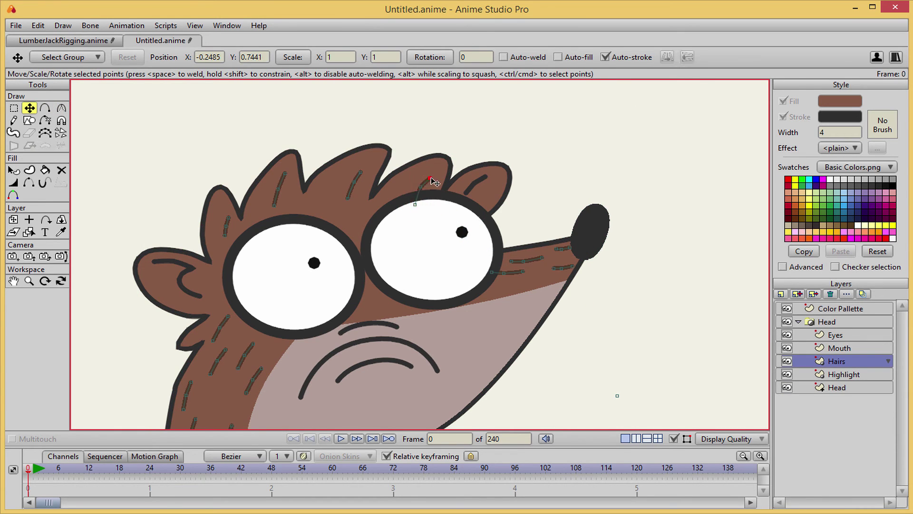
scroll(484, 162, "down", 5)
scroll(541, 235, "up", 5)
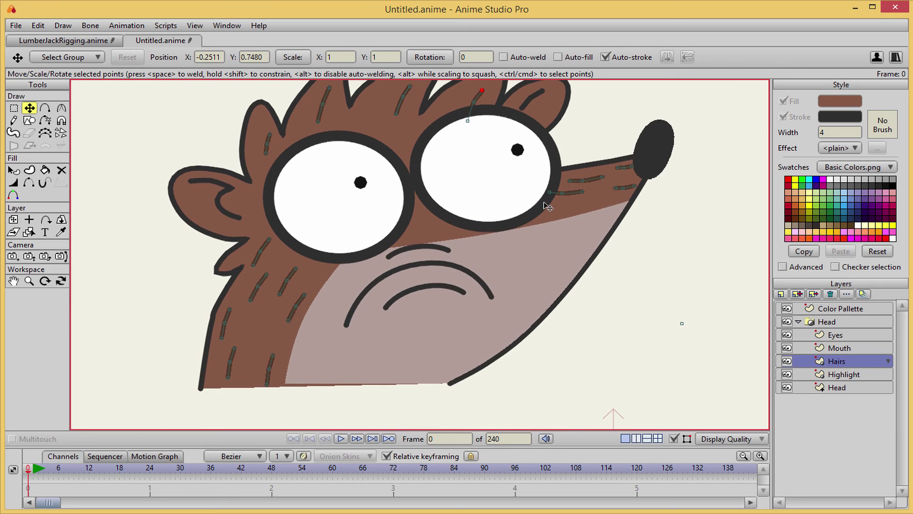
Shift the short crease line above the mouth slightly up and towards the snout.
right_click(439, 266, "alt")
left_click_drag(417, 246, 450, 262)
left_click(439, 246)
left_click(458, 244)
left_click(400, 253)
Move the main mouth curve's rear end inward and thin the line there to about 58 percent width.
left_click_drag(347, 324, 357, 317)
key("w")
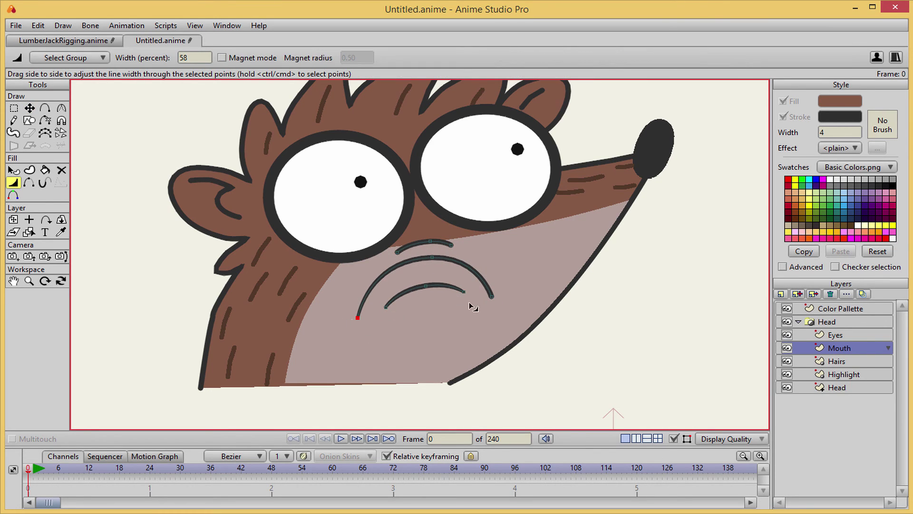
key("t")
scroll(546, 279, "down", 9)
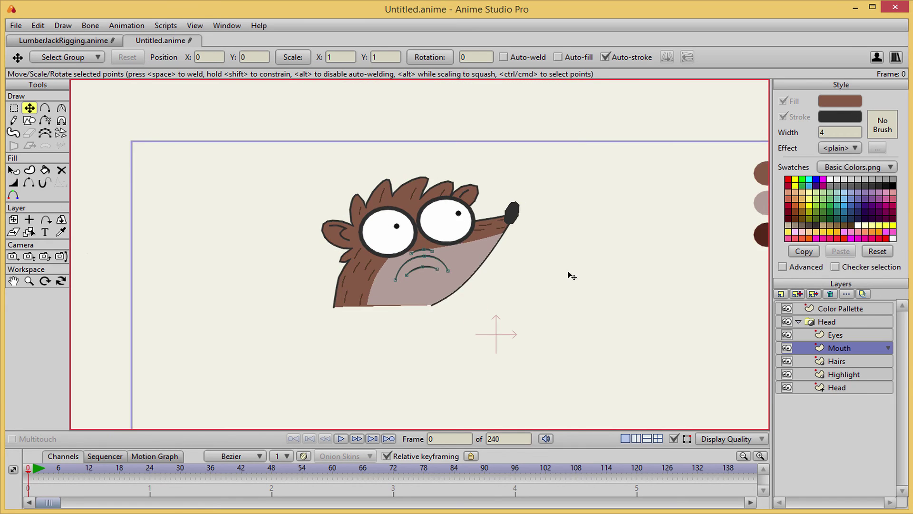
Preview the head as a render and thicken the line at the main mouth curve's snout-side tip.
scroll(390, 155, "up", 12)
right_click(439, 155, "alt")
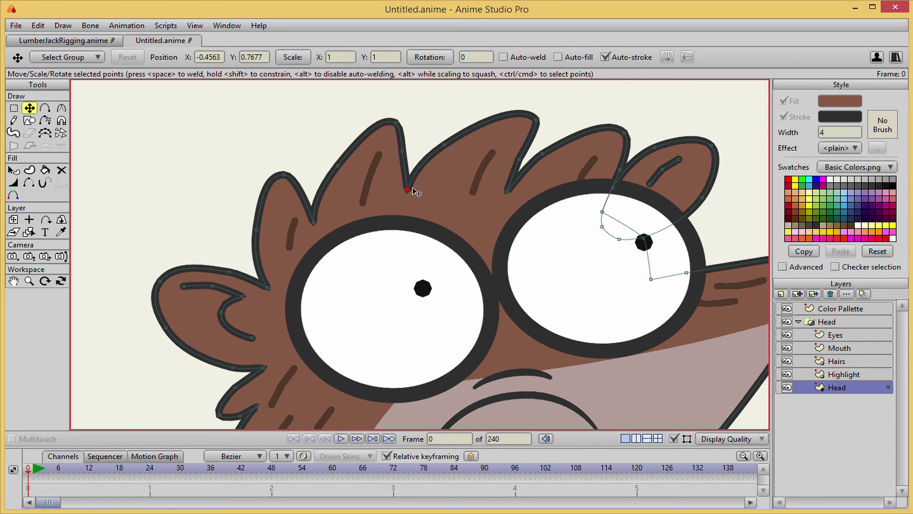
key("ctrl+r")
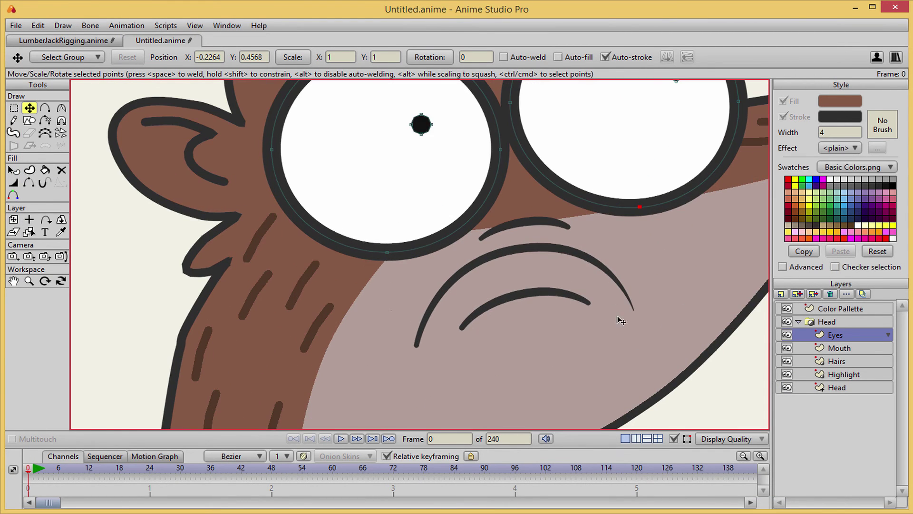
left_click(635, 312, "ctrl+alt")
key("w")
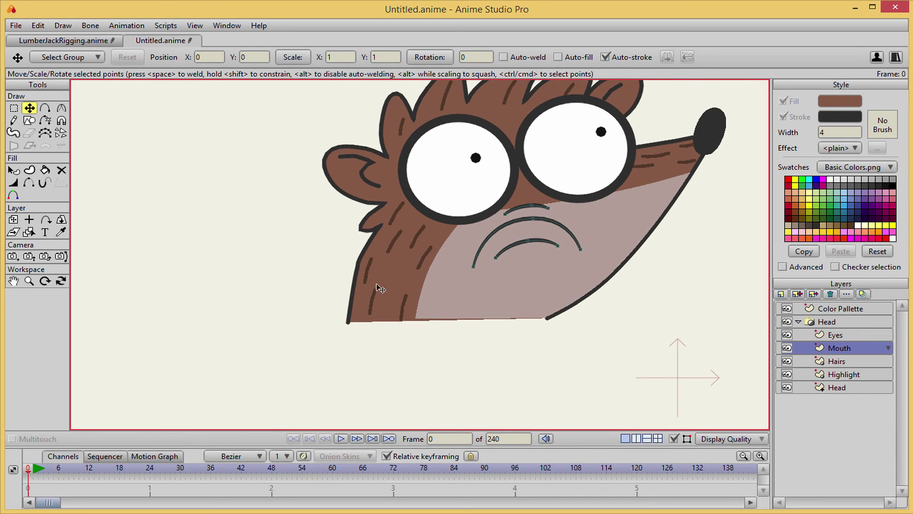
Pull the neck's rear bottom corner outward and reshape the base of the small tuft below the ear.
left_click(368, 264, "ctrl+alt")
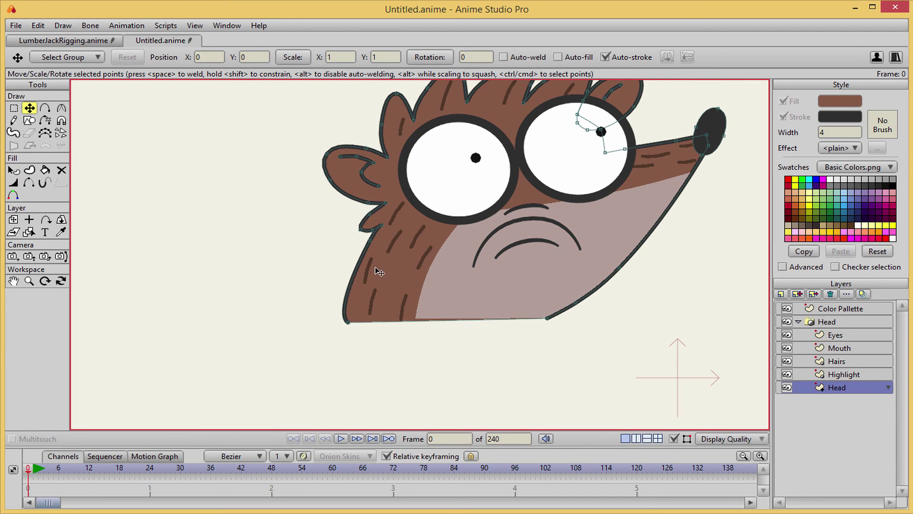
left_click_drag(347, 323, 325, 322)
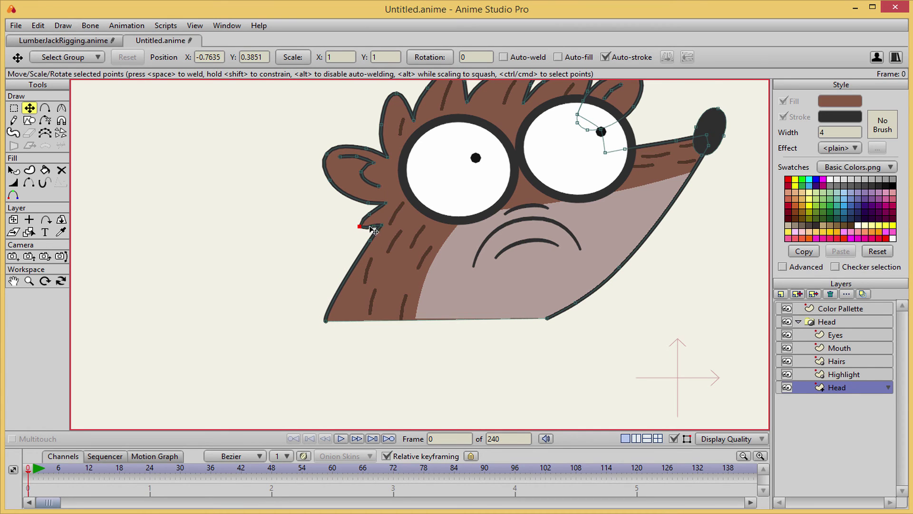
left_click_drag(373, 226, 374, 223)
left_click_drag(382, 224, 363, 240)
key("w")
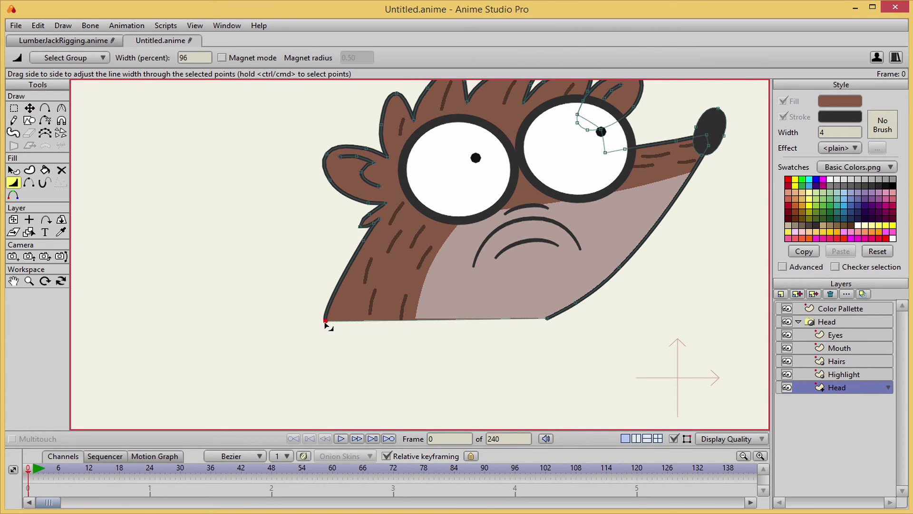
key("c")
left_click_drag(326, 322, 357, 299)
key("ctrl+z")
Add a point just above the neck's rear bottom corner and try reshaping the edge above it.
key("a")
left_click(325, 315)
key("t")
scroll(326, 321, "up", 5)
left_click_drag(357, 314, 102, 290)
left_click(359, 298)
key("c")
scroll(266, 223, "down", 2)
key("t")
left_click_drag(459, 142, 435, 196)
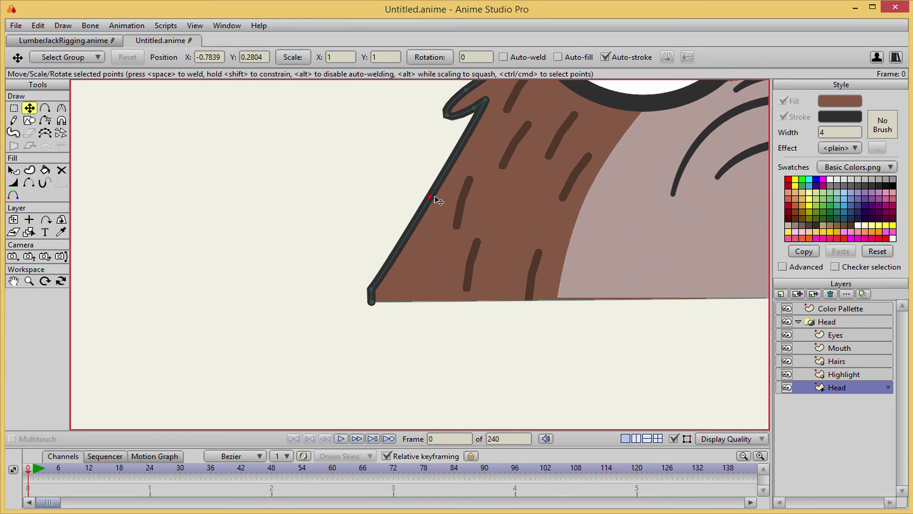
key("ctrl+z")
Place a point a bit higher on the neck's rear edge so the outline bends gently down to the bottom corner.
key("a")
key("t")
mouse_move(371, 302)
left_mouse_down()
mouse_move(187, 293)
mouse_move(373, 292)
mouse_move(373, 303)
left_mouse_up()
key("c")
key("a")
left_click(383, 268)
key("t")
key("space")
left_click(380, 266)
key("c")
key("t")
scroll(425, 331, "down", 2)
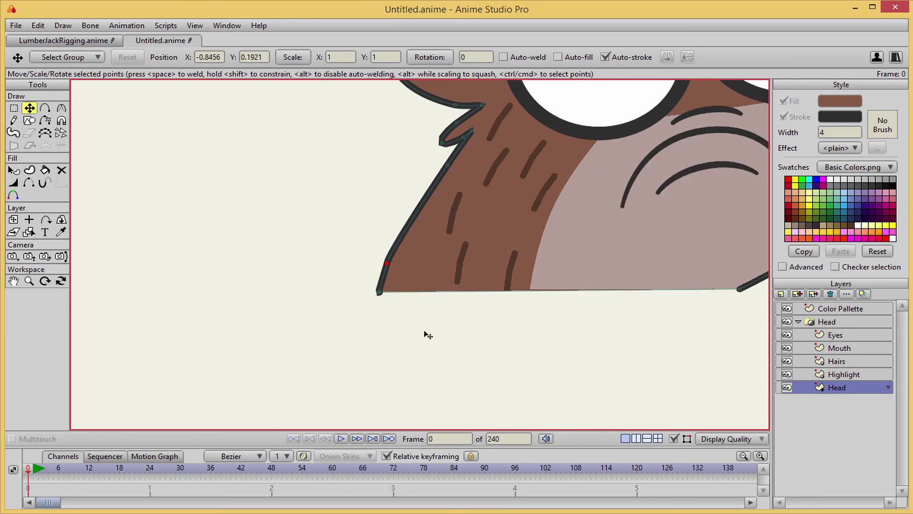
scroll(428, 335, "up", 1)
key("c")
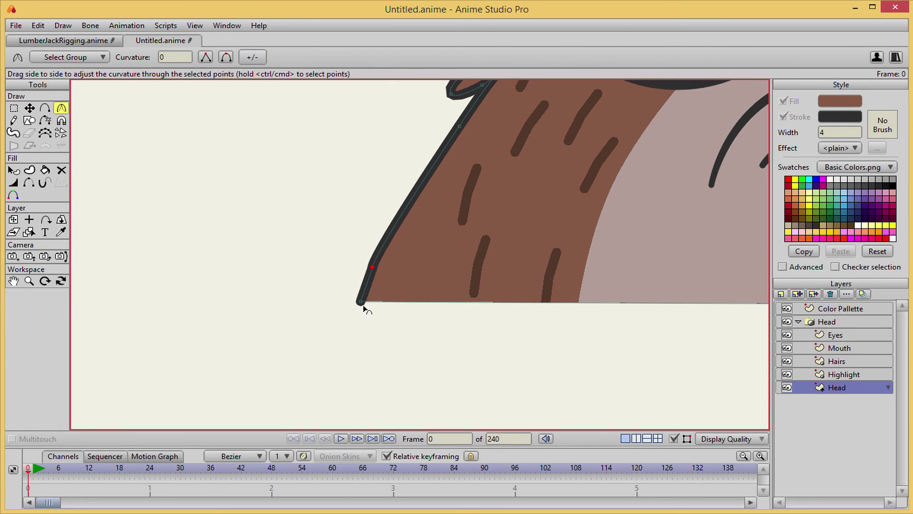
Undo the trial changes to the neck's rear bottom corner and nudge it slightly upward.
key("ctrl+z")
key("t")
left_click_drag(363, 301, 361, 283)
key("c")
left_click_drag(365, 287, 488, 289)
key("ctrl+z")
key("ctrl+z")
key("t")
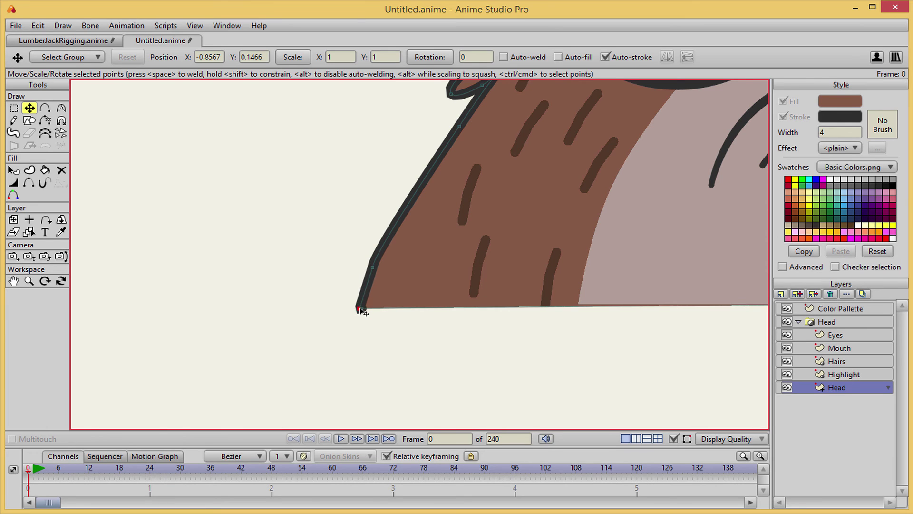
left_click_drag(361, 311, 361, 309)
key("c")
scroll(476, 273, "down", 7)
key("t")
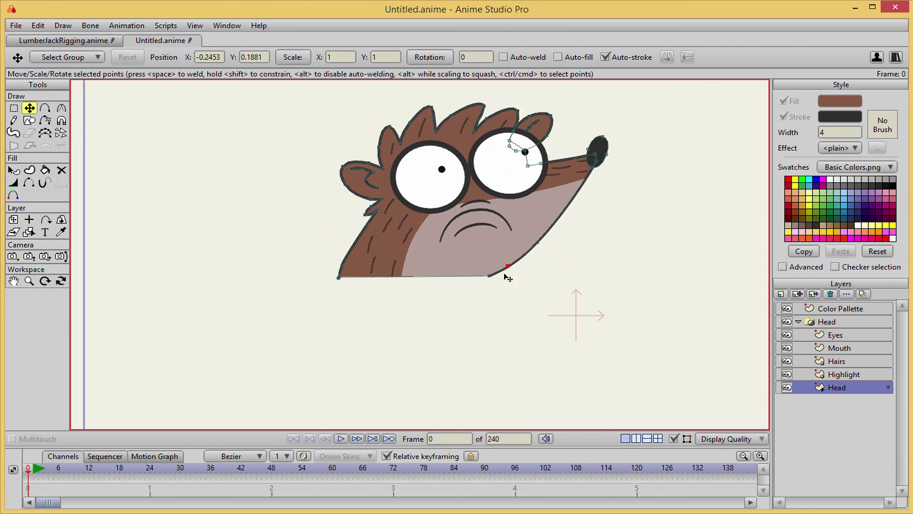
Move the outline point near the lower jaw's end down along the jaw towards the neck's base.
left_click_drag(505, 269, 488, 275)
scroll(494, 264, "up", 2)
left_click_drag(294, 268, 416, 252)
key("g")
mouse_move(417, 251)
left_mouse_down()
mouse_move(388, 257)
mouse_move(442, 250)
mouse_move(427, 274)
mouse_move(424, 259)
left_mouse_up()
key("Delete")
key("ctrl+z")
Shift the lower jaw's bottom corner point slightly towards the snout and preview the head as a render.
scroll(418, 301, "up", 2)
scroll(418, 296, "down", 2)
scroll(435, 275, "down", 1)
key("t")
left_click_drag(628, 272, 644, 265)
scroll(635, 284, "down", 8)
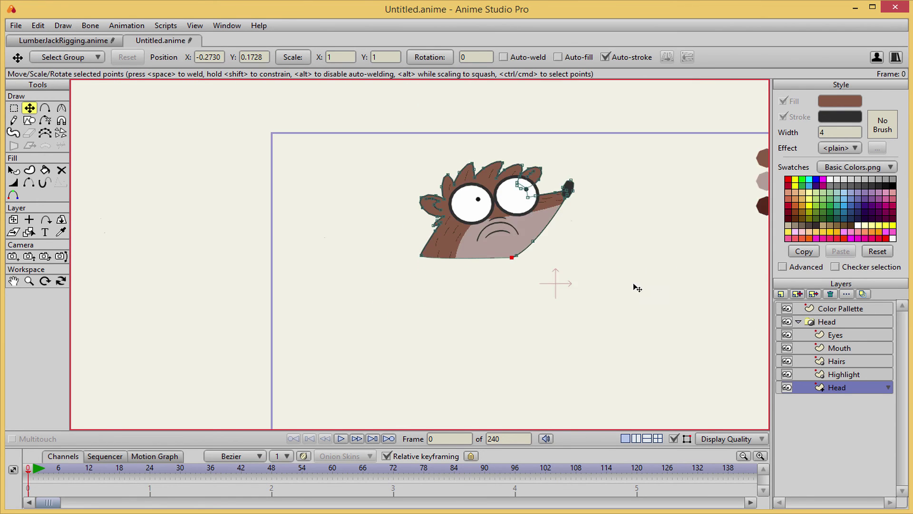
key("ctrl+r")
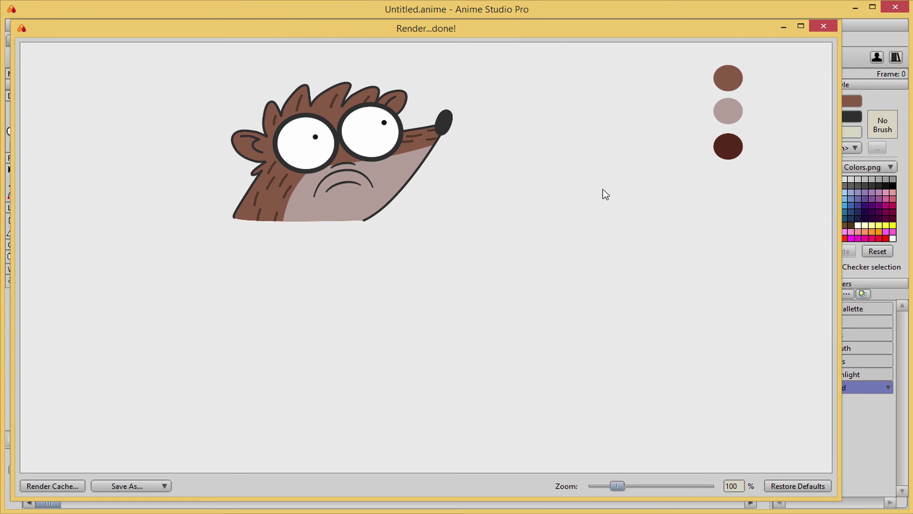
left_click(824, 27)
Make the rearmost hair tuft above the ear narrower and lower, and flatten the curve of its back edge.
scroll(383, 183, "up", 8)
left_click_drag(402, 219, 406, 218)
left_click_drag(447, 143, 464, 153)
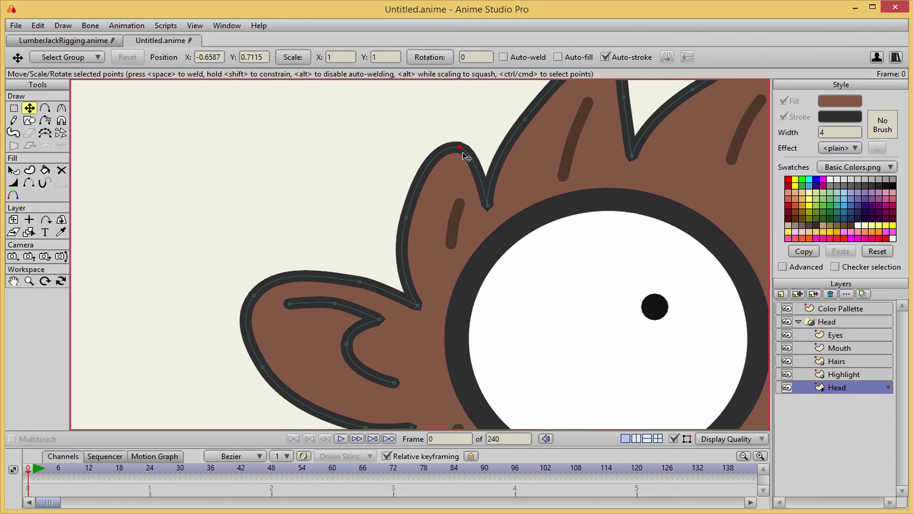
left_click_drag(407, 219, 257, 195)
key("c")
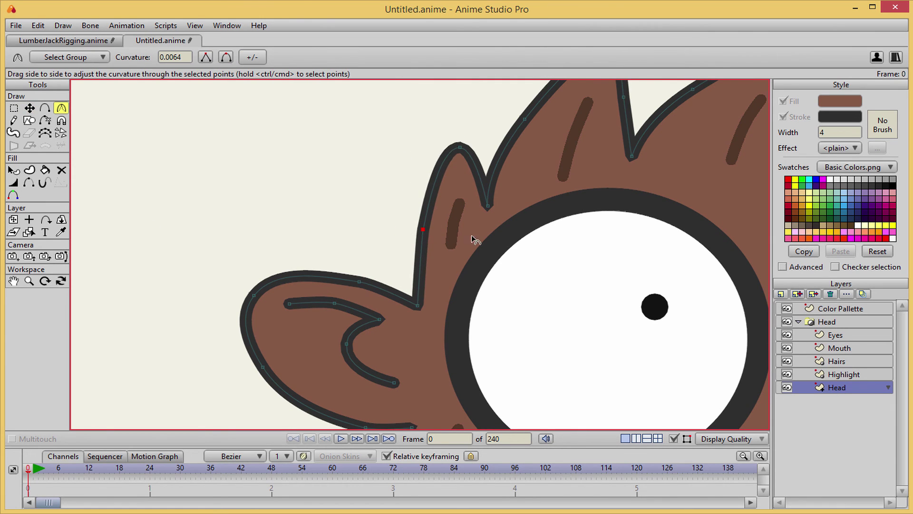
key("t")
left_click_drag(460, 147, 459, 162)
key("c")
left_click_drag(422, 230, 329, 240)
scroll(329, 240, "down", 7)
Fine-tune the outline points of the larger hair tufts above the eyes.
key("t")
left_click_drag(523, 153, 528, 159)
left_click_drag(632, 199, 504, 224)
key("w")
key("t")
left_click(425, 197)
scroll(561, 232, "up", 2)
scroll(561, 243, "down", 3)
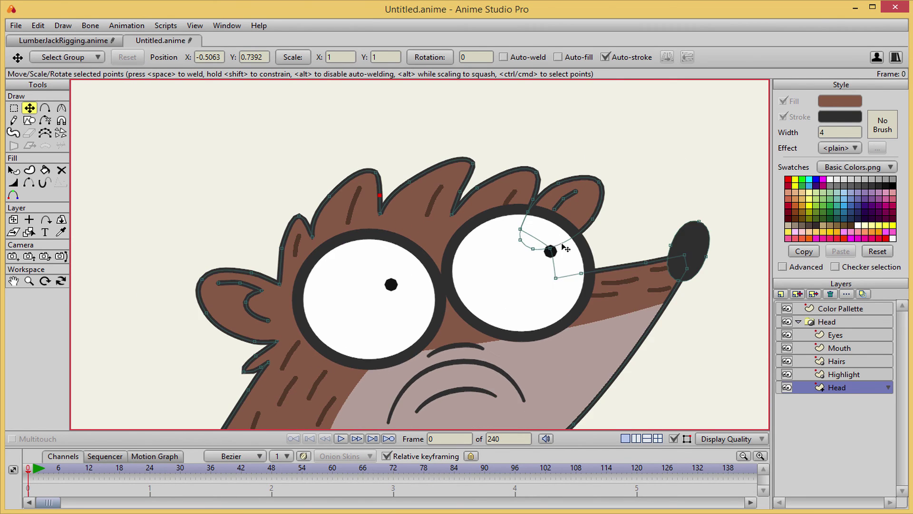
Reshape the highlight's upper edge beneath the snout and adjust its front corner next to the nose.
scroll(546, 260, "up", 3)
left_click_drag(546, 260, 448, 191)
scroll(512, 223, "up", 2)
left_click(844, 375)
left_click_drag(731, 230, 671, 220)
left_click_drag(629, 265, 625, 258)
left_click_drag(419, 319, 419, 324)
key("ctrl+z")
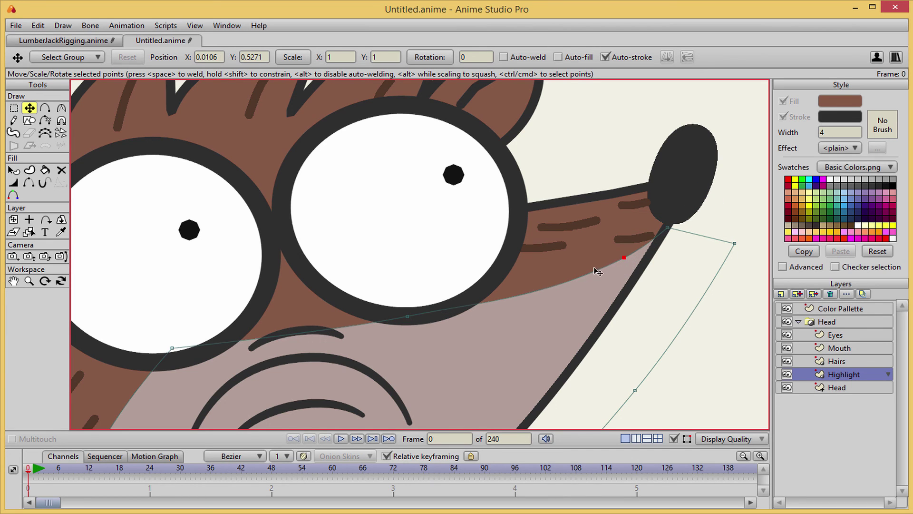
left_click_drag(668, 228, 656, 234)
Adjust the short fur line on the snout's underside near the nose in the Hairs layer.
left_click(837, 361)
left_click(640, 238)
left_click(708, 253)
scroll(708, 253, "down", 2)
scroll(585, 312, "down", 3)
scroll(650, 290, "up", 3)
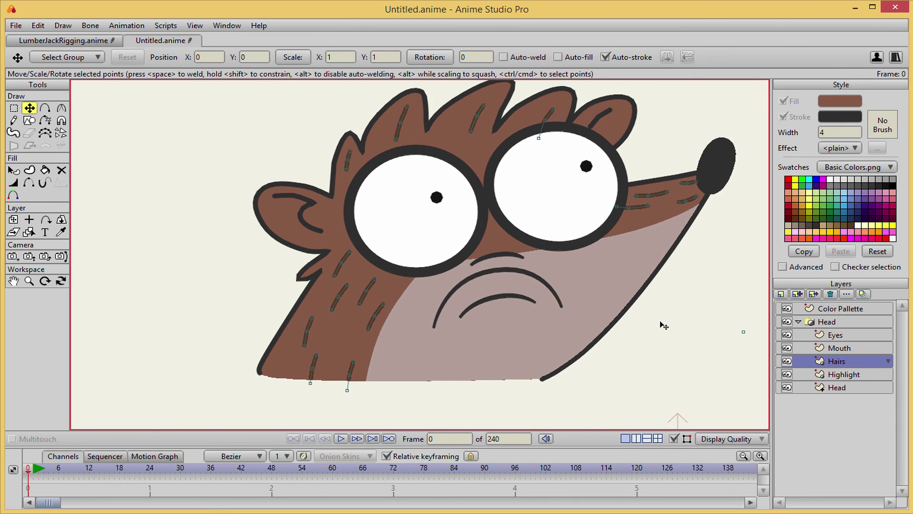
Adjust the line width at the rear ends of the mouth curves, using about 70 percent on the lower one.
scroll(473, 309, "up", 3)
left_click_drag(470, 307, 483, 282)
left_click(839, 348)
key("w")
left_click_drag(422, 335, 429, 334)
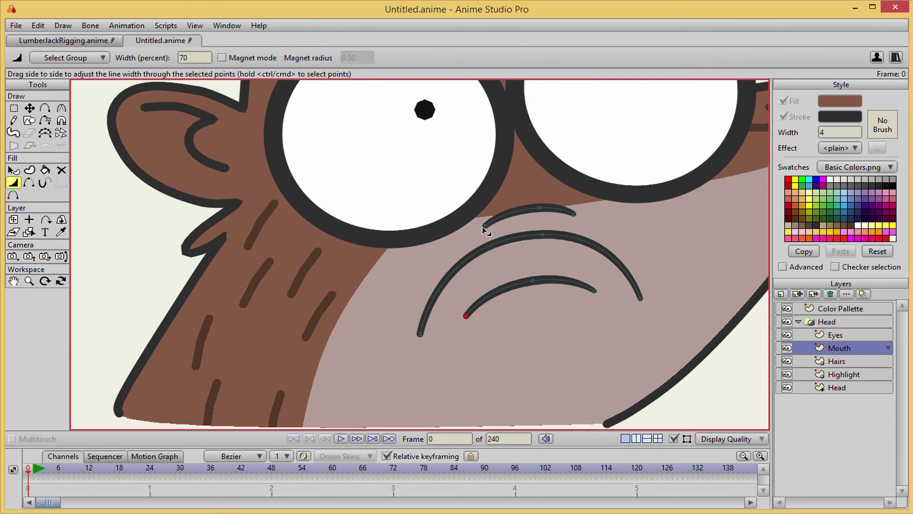
scroll(524, 220, "down", 5)
scroll(500, 237, "up", 5)
Add a point to the highlight's upper edge above the mouth and raise the edge between the eyes.
key("t")
left_click_drag(508, 217, 518, 201)
key("a")
left_click(844, 374)
key("t")
left_click(536, 209)
key("a")
key("t")
Nudge the highlight's upper edge point beneath the front eye slightly upward.
key("c")
key("t")
left_click(633, 196)
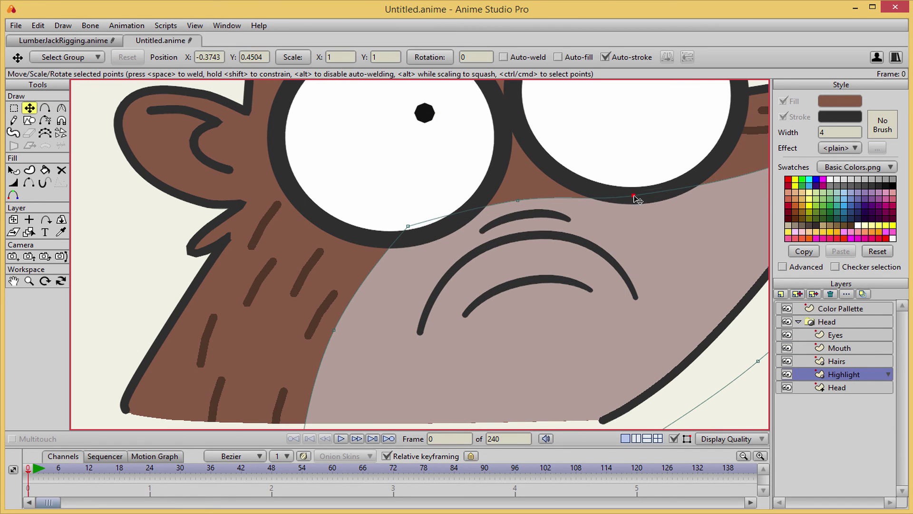
left_click_drag(634, 196, 634, 191)
scroll(634, 208, "down", 5)
left_click(627, 319)
scroll(627, 319, "down", 5)
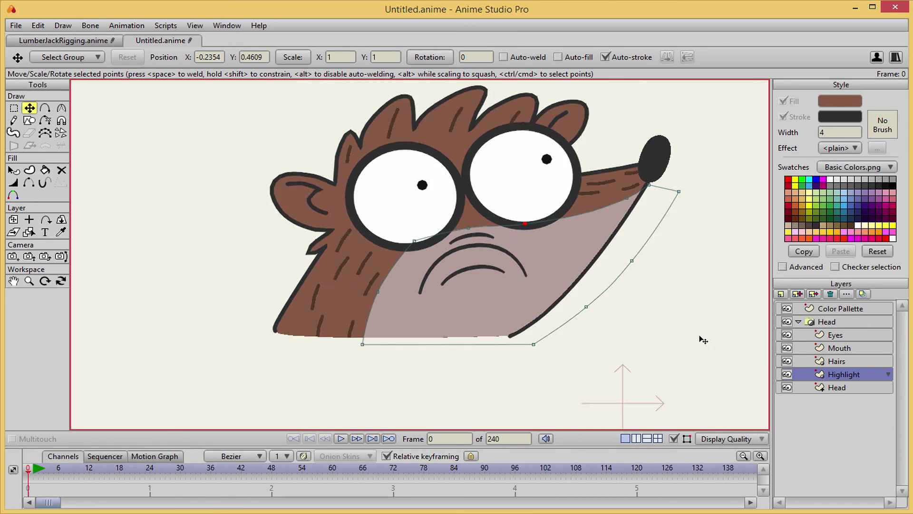
scroll(606, 275, "down", 3)
scroll(714, 352, "up", 8)
scroll(786, 400, "down", 5)
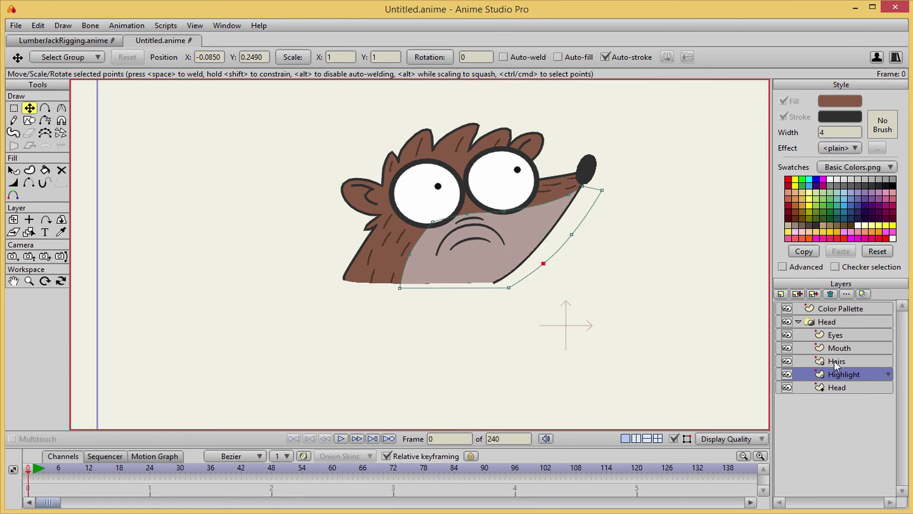
Render the current frame to check the finished head and close the preview.
left_click(836, 362)
scroll(650, 344, "down", 3)
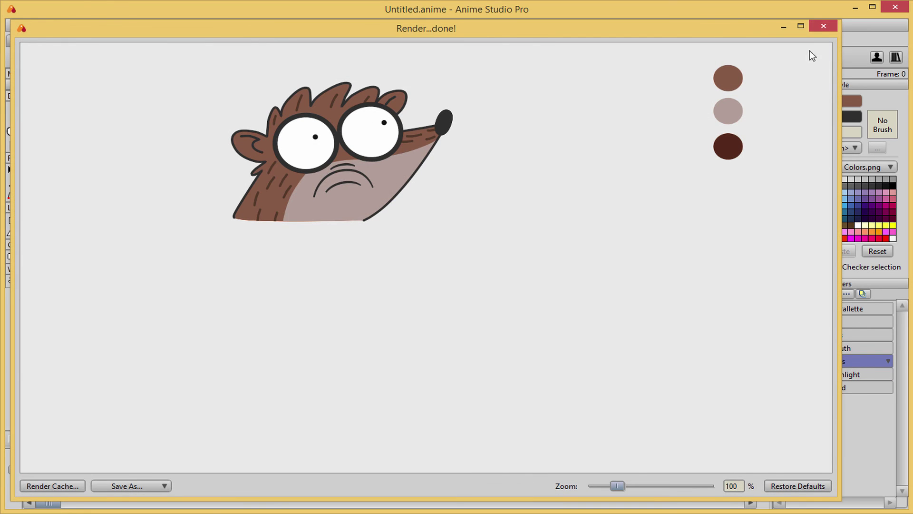
left_click(823, 26)
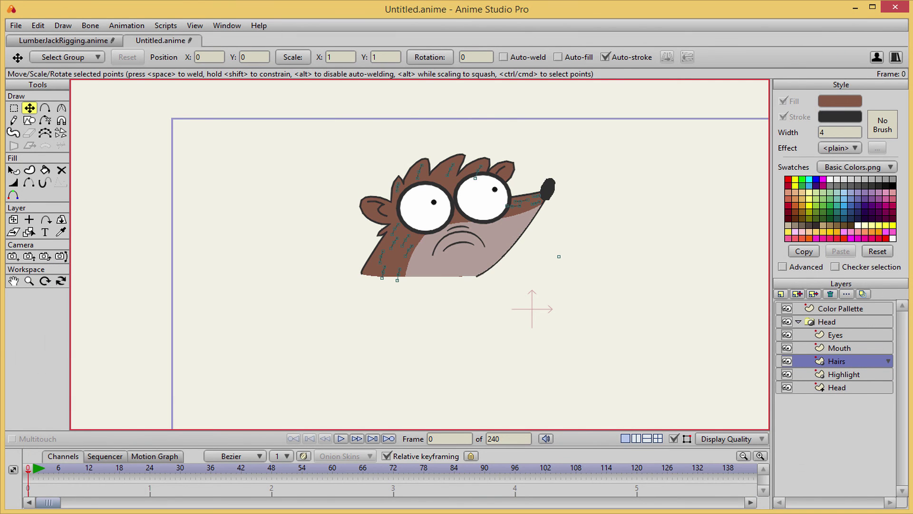